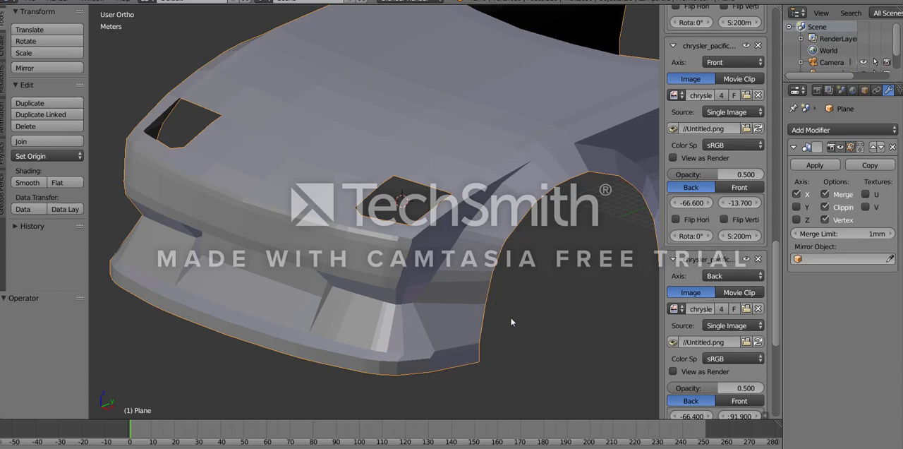
# - Examine the car body's front bumper and nose from several angles and against the right-side blueprint
pyautogui.moveTo(503, 319)
pyautogui.mouseDown(button='middle')
pyautogui.moveTo(473, 302)
pyautogui.moveTo(444, 312)
pyautogui.moveTo(376, 297)
pyautogui.moveTo(496, 331)
pyautogui.moveTo(491, 308)
pyautogui.mouseUp(button='middle')
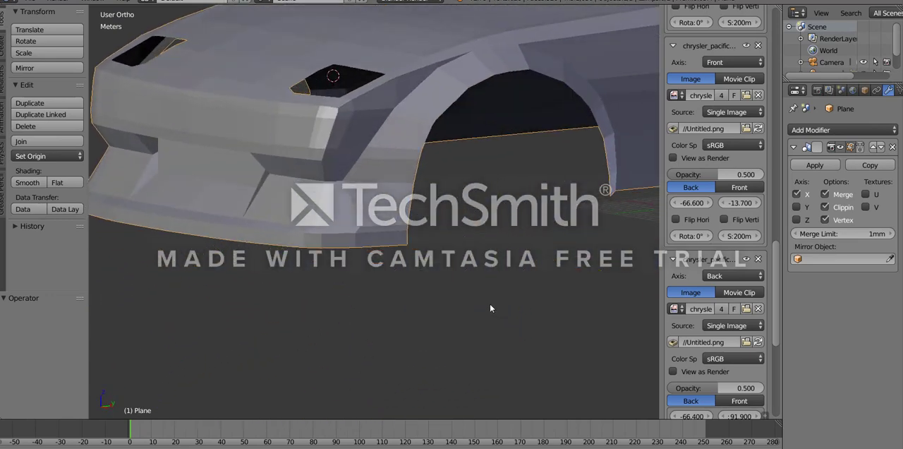
pyautogui.moveTo(389, 236); pyautogui.dragTo(455, 298, button='middle')
pyautogui.scroll(-4, 384, 255)
pyautogui.scroll(6, 209, 224)
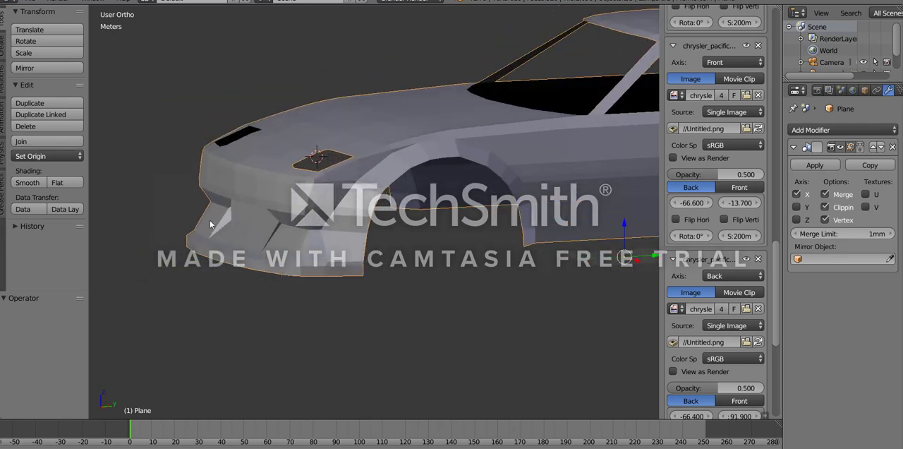
pyautogui.keyDown('shift'); pyautogui.moveTo(203, 215); pyautogui.dragTo(337, 272, button='middle'); pyautogui.keyUp('shift')
pyautogui.scroll(5, 403, 294)
pyautogui.press('KP_3')
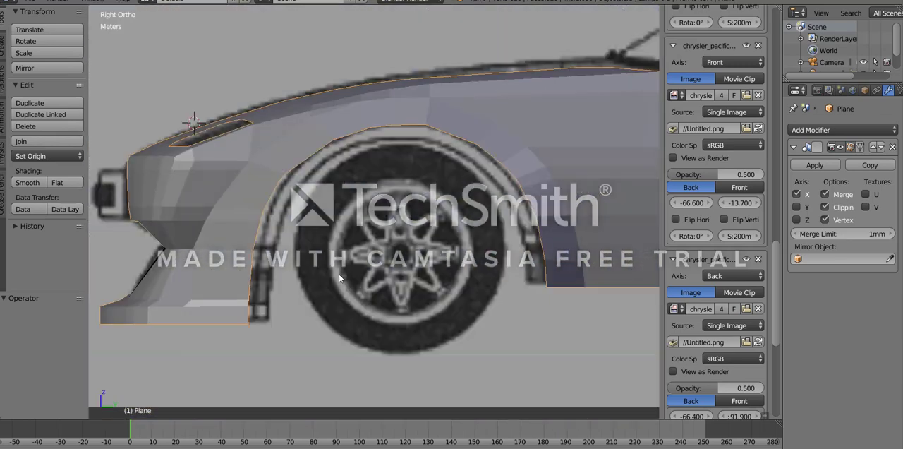
pyautogui.keyDown('shift'); pyautogui.moveTo(132, 212); pyautogui.dragTo(272, 259, button='middle'); pyautogui.keyUp('shift')
pyautogui.scroll(6, 353, 224)
pyautogui.keyDown('shift'); pyautogui.moveTo(353, 223); pyautogui.dragTo(702, 165, button='middle'); pyautogui.keyUp('shift')
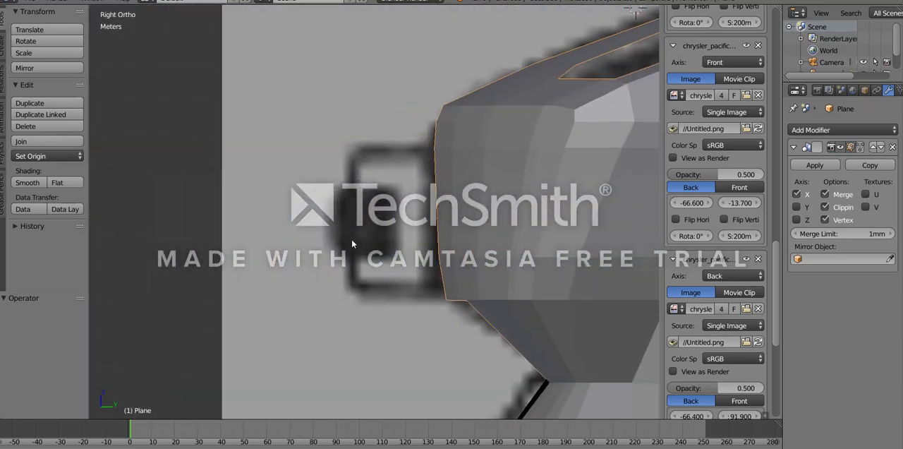
pyautogui.scroll(-8, 353, 241)
pyautogui.moveTo(359, 230); pyautogui.dragTo(316, 273, button='middle')
pyautogui.scroll(5, 527, 224)
pyautogui.scroll(-5, 408, 244)
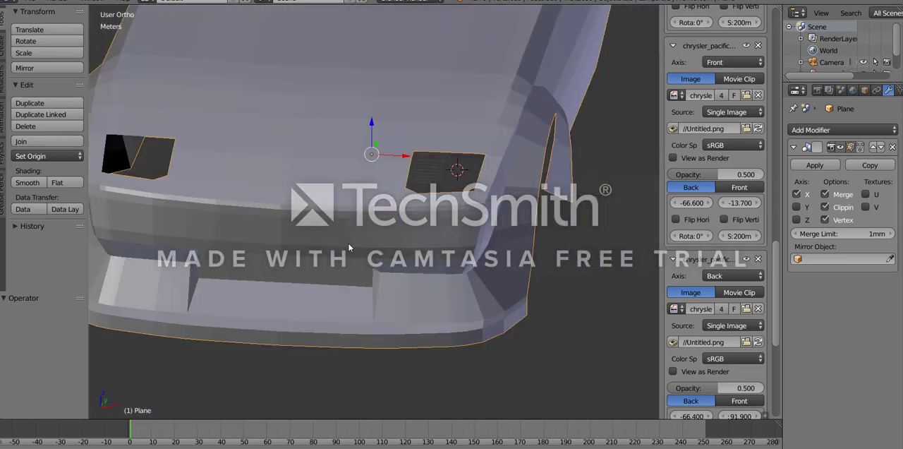
pyautogui.moveTo(486, 280); pyautogui.dragTo(275, 284, button='middle')
pyautogui.press('KP_3')
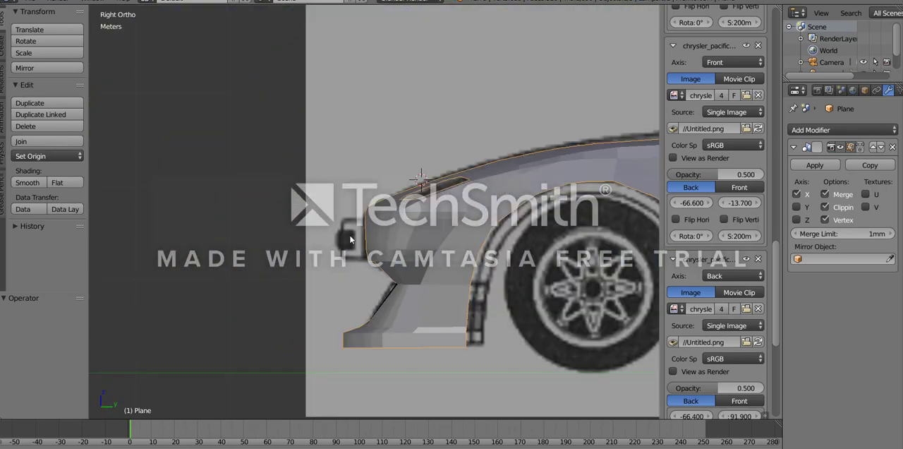
pyautogui.moveTo(413, 244); pyautogui.dragTo(327, 227, button='middle')
pyautogui.scroll(4, 458, 247)
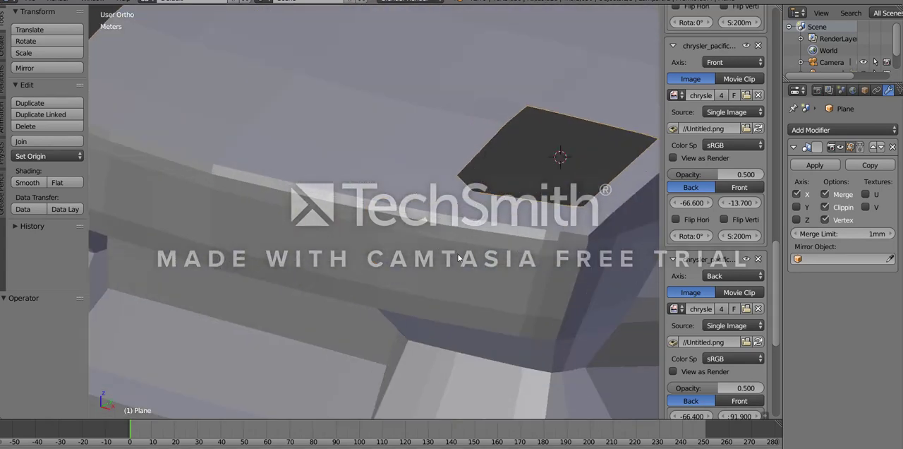
# - Compare the nose mesh in Edit Mode with the top and right-side blueprints, in both wireframe and solid shading
pyautogui.press('Tab')
pyautogui.moveTo(394, 243); pyautogui.dragTo(280, 213, button='middle')
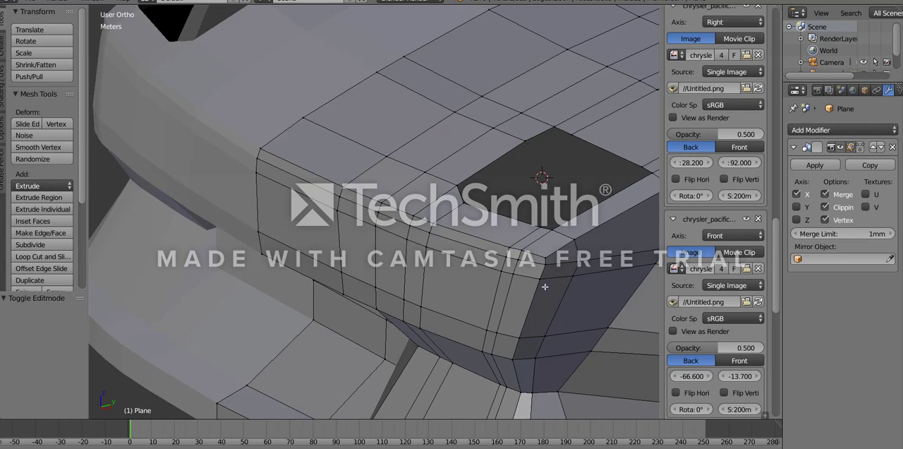
pyautogui.press('KP_7')
pyautogui.scroll(-2, 477, 323)
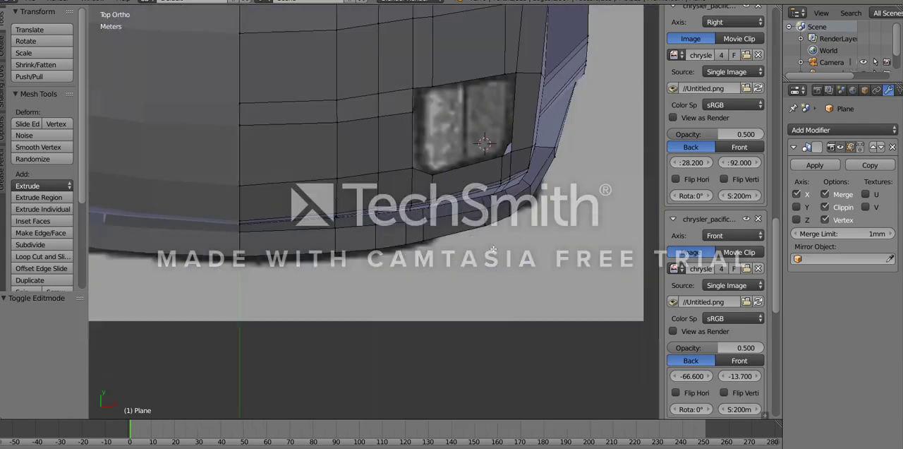
pyautogui.press('z')
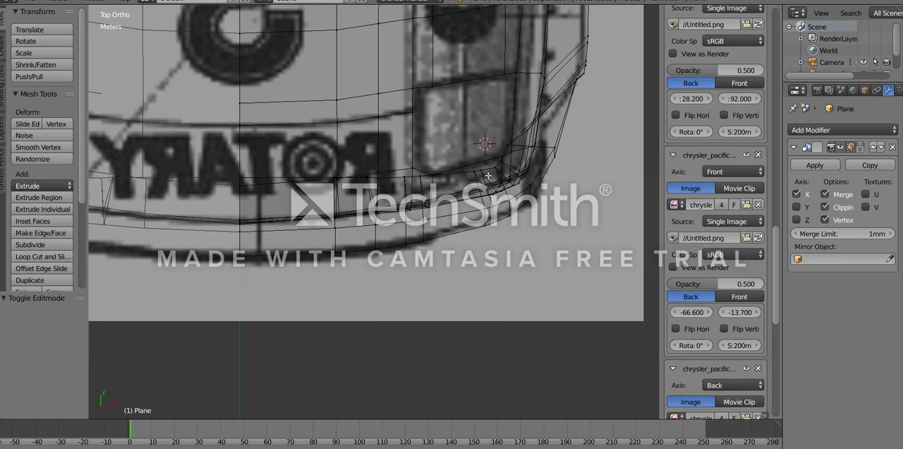
pyautogui.press('KP_3')
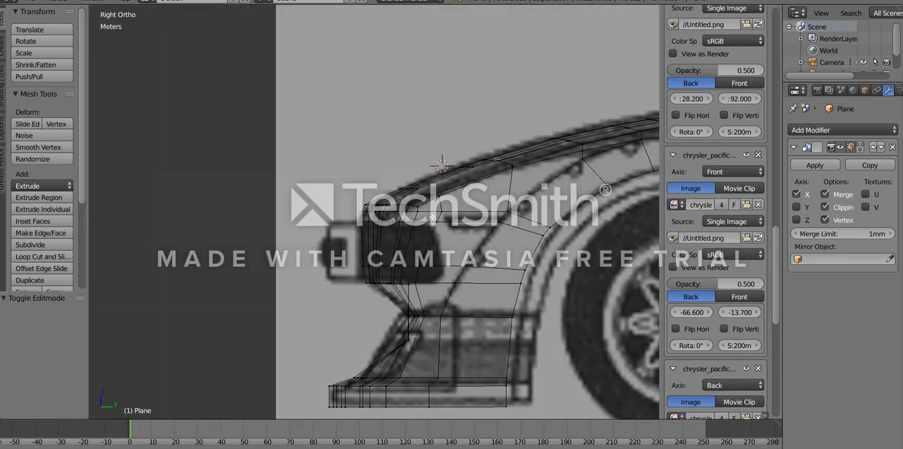
pyautogui.press('z')
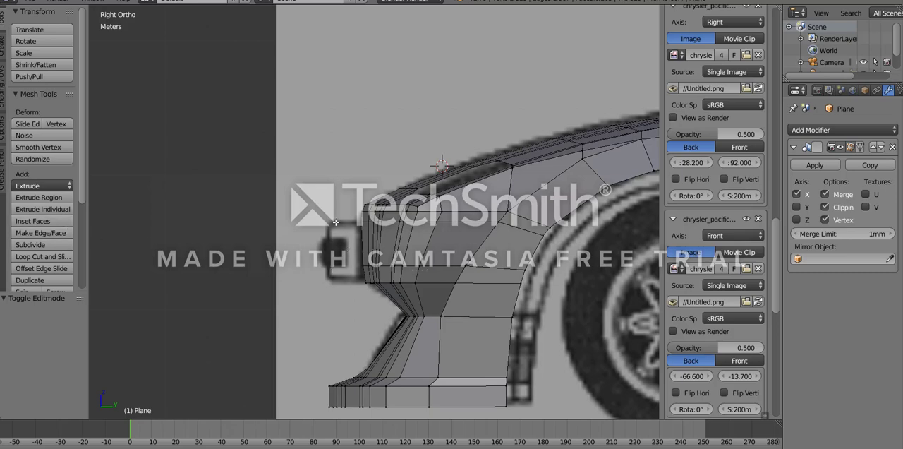
# - Inspect the mesh edges around the headlight opening, bumper and front wheel arch from several angles and in the right-side view
pyautogui.moveTo(335, 222); pyautogui.dragTo(182, 238, button='middle')
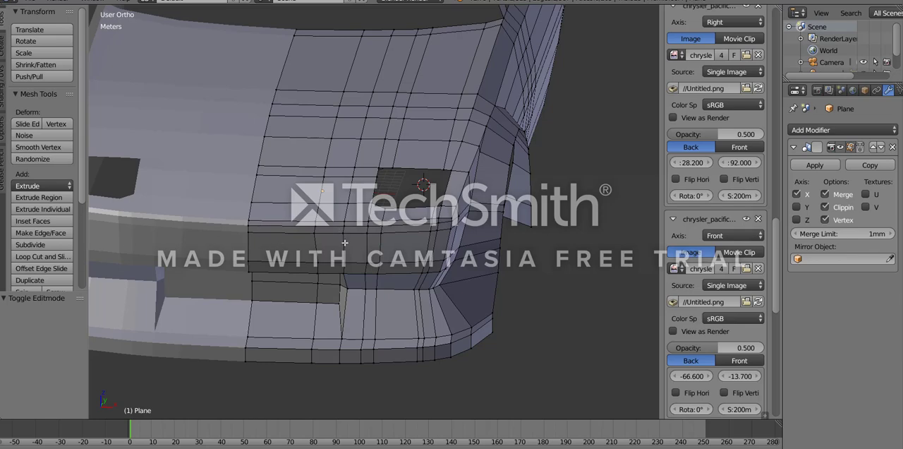
pyautogui.moveTo(344, 243)
pyautogui.mouseDown(button='middle')
pyautogui.moveTo(242, 227)
pyautogui.moveTo(262, 219)
pyautogui.moveTo(356, 242)
pyautogui.mouseUp(button='middle')
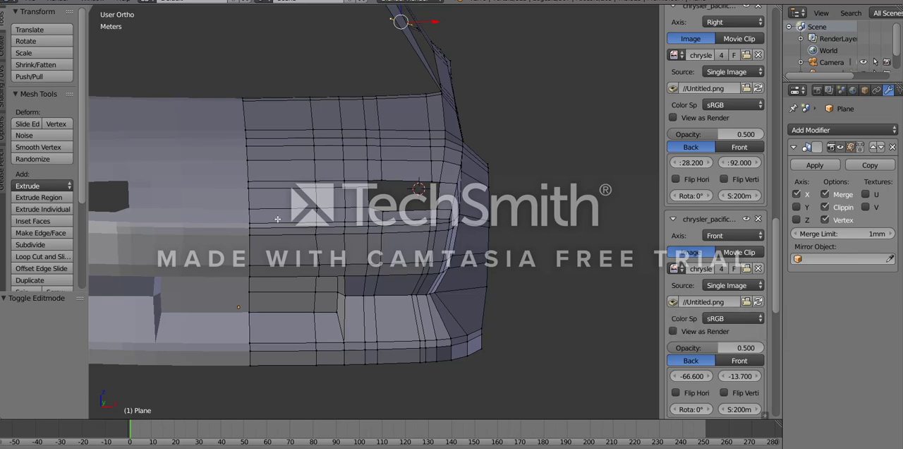
pyautogui.moveTo(277, 219); pyautogui.dragTo(417, 282, button='middle')
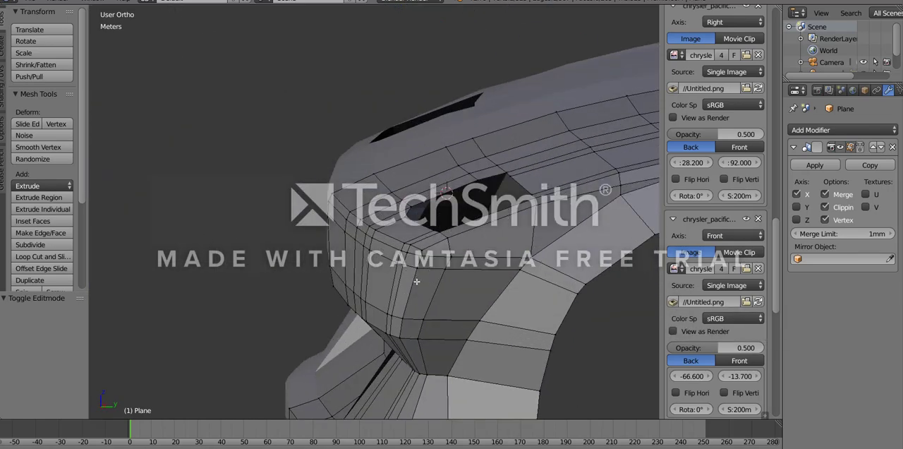
pyautogui.scroll(-5, 416, 282)
pyautogui.moveTo(247, 254); pyautogui.dragTo(560, 311, button='middle')
pyautogui.scroll(5, 386, 307)
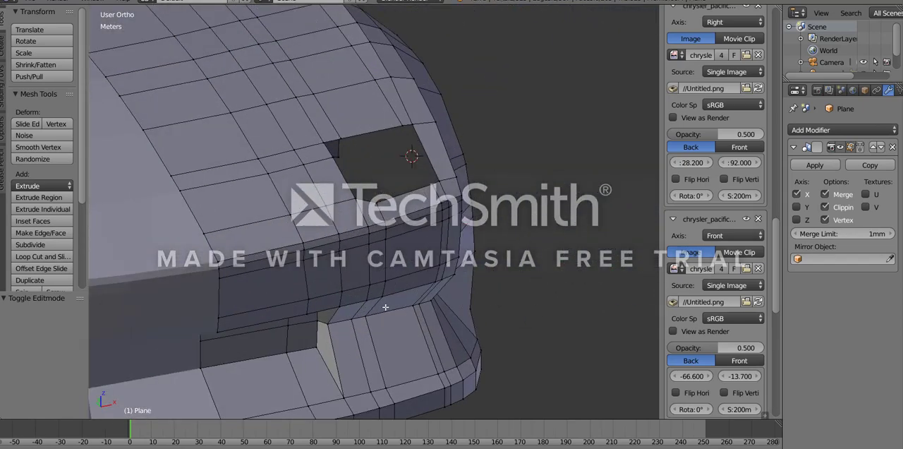
pyautogui.moveTo(348, 292); pyautogui.dragTo(296, 296, button='middle')
pyautogui.scroll(5, 392, 274)
pyautogui.scroll(3, 297, 296)
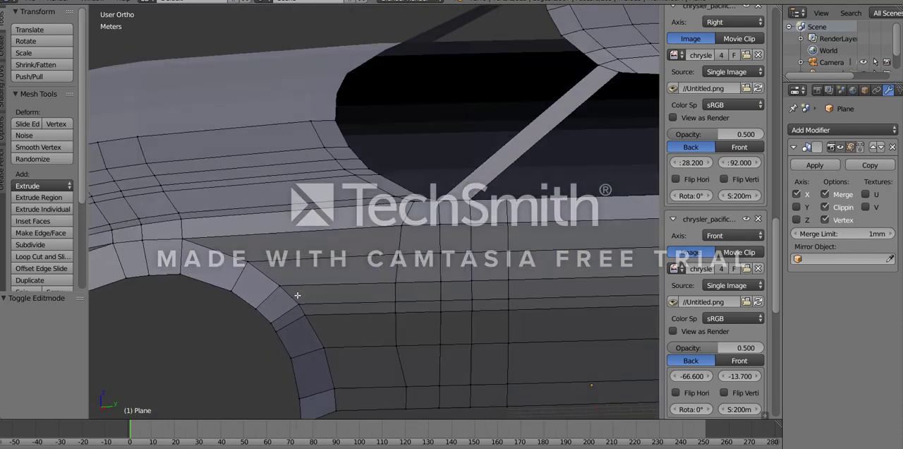
pyautogui.scroll(-3, 296, 296)
pyautogui.moveTo(190, 278); pyautogui.dragTo(345, 289, button='middle')
pyautogui.press('KP_3')
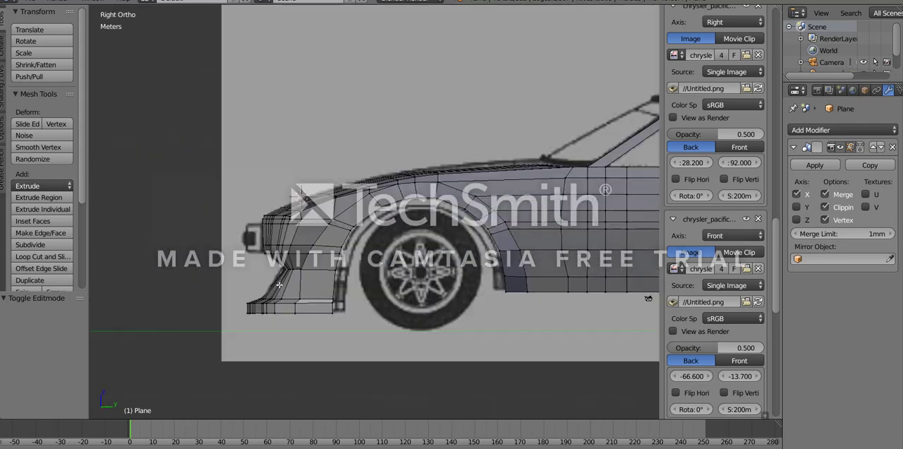
pyautogui.scroll(6, 331, 250)
pyautogui.keyDown('shift'); pyautogui.moveTo(331, 250); pyautogui.dragTo(359, 253, button='middle'); pyautogui.keyUp('shift')
pyautogui.scroll(-3, 359, 253)
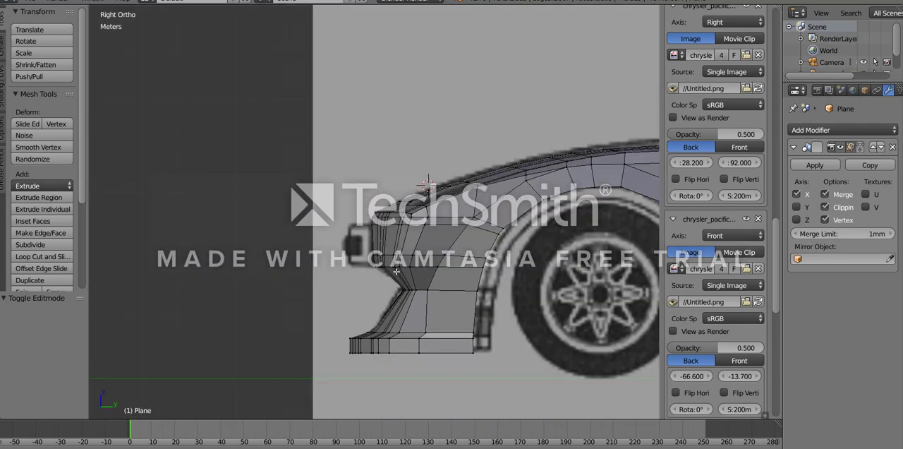
pyautogui.keyDown('shift'); pyautogui.moveTo(430, 299); pyautogui.dragTo(332, 307, button='middle'); pyautogui.keyUp('shift')
pyautogui.moveTo(357, 334); pyautogui.dragTo(454, 275, button='middle')
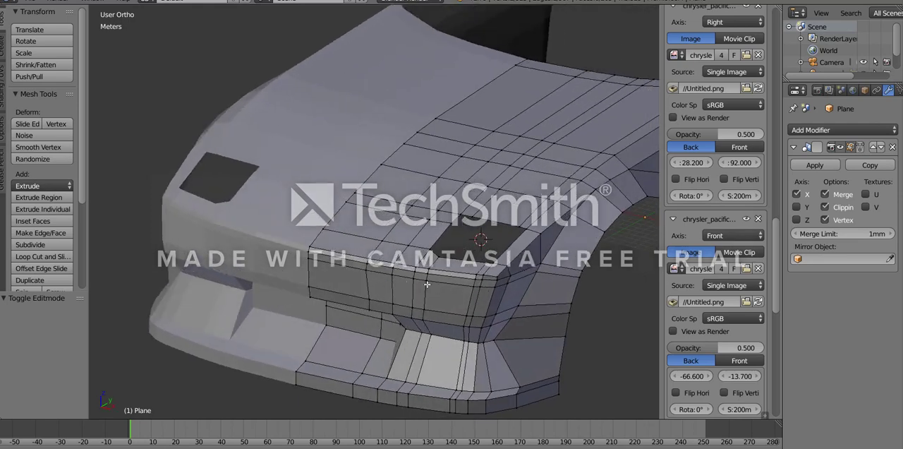
pyautogui.scroll(-5, 426, 286)
pyautogui.scroll(5, 427, 278)
pyautogui.press('Tab')
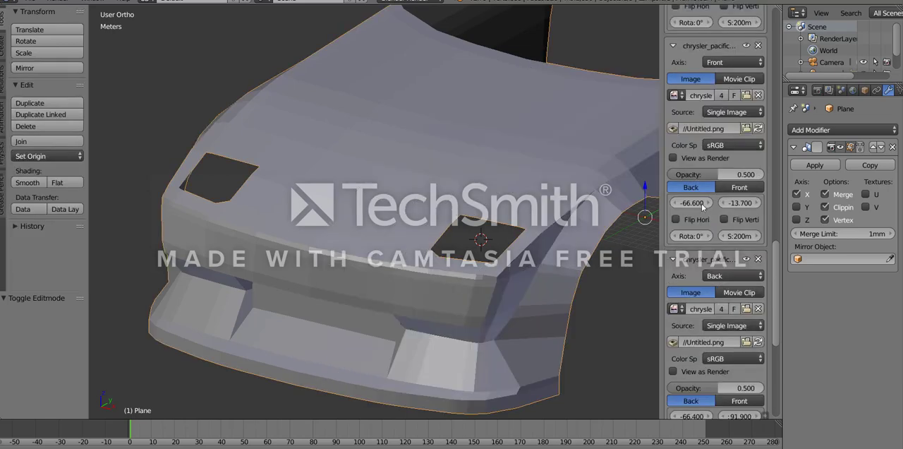
# - Check the car body's transform dimensions and view the whole body from the side
pyautogui.moveTo(777, 248); pyautogui.dragTo(761, 105)
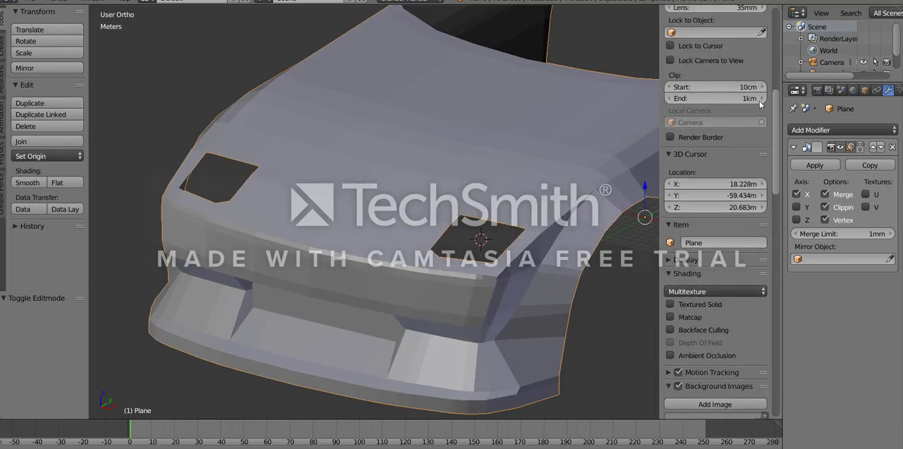
pyautogui.scroll(2, 497, 209)
pyautogui.scroll(10, 716, 196)
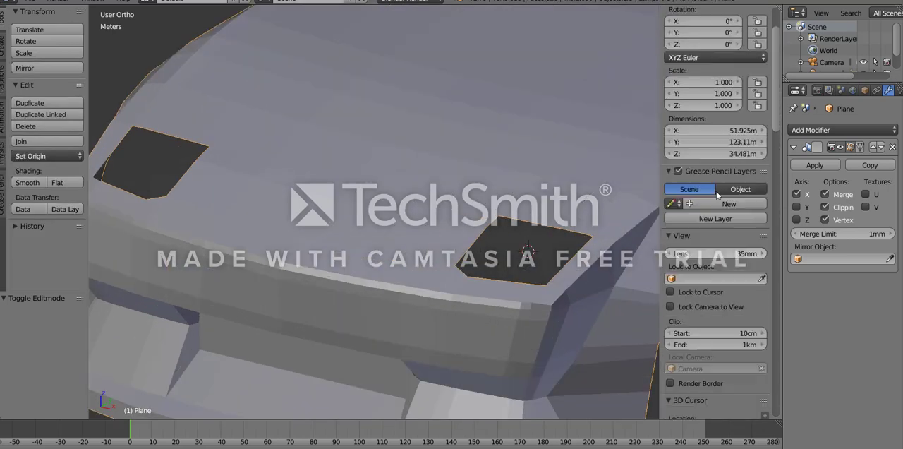
pyautogui.scroll(1, 717, 196)
pyautogui.scroll(-4, 436, 353)
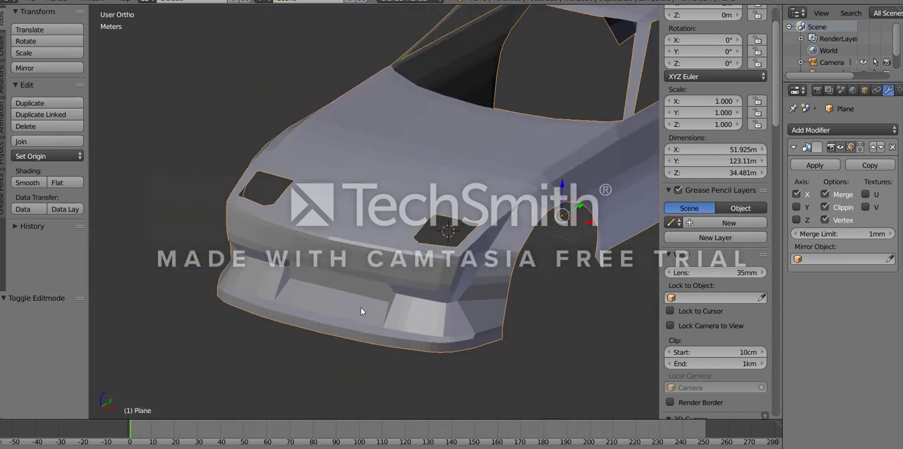
pyautogui.scroll(-5, 463, 311)
pyautogui.moveTo(437, 335); pyautogui.dragTo(367, 346, button='middle')
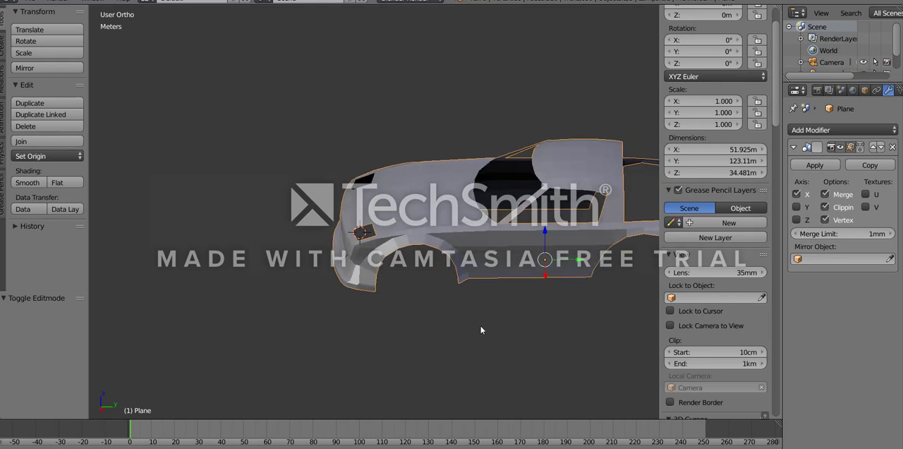
pyautogui.keyDown('shift'); pyautogui.moveTo(480, 327); pyautogui.dragTo(234, 295, button='middle'); pyautogui.keyUp('shift')
pyautogui.keyDown('shift'); pyautogui.moveTo(308, 286); pyautogui.dragTo(395, 315, button='middle'); pyautogui.keyUp('shift')
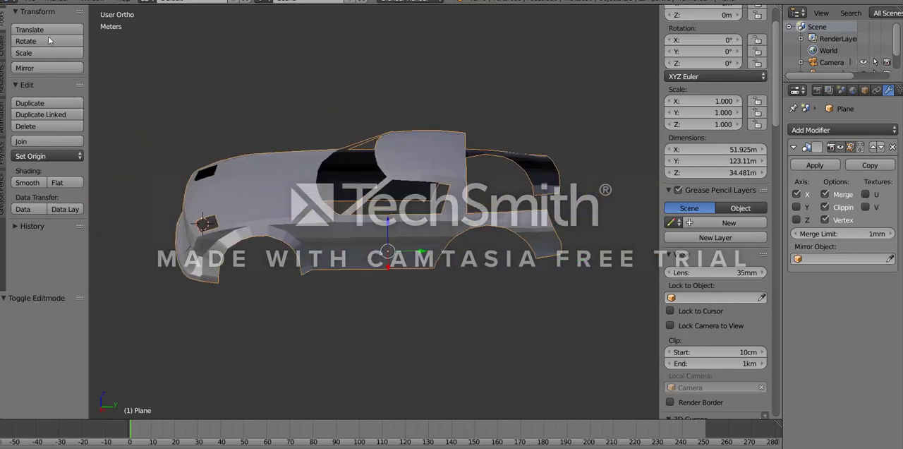
# - Import the STL file 90mm chassis test.stl from the Documents folder
pyautogui.click(30, 2)
pyautogui.moveTo(54, 224)
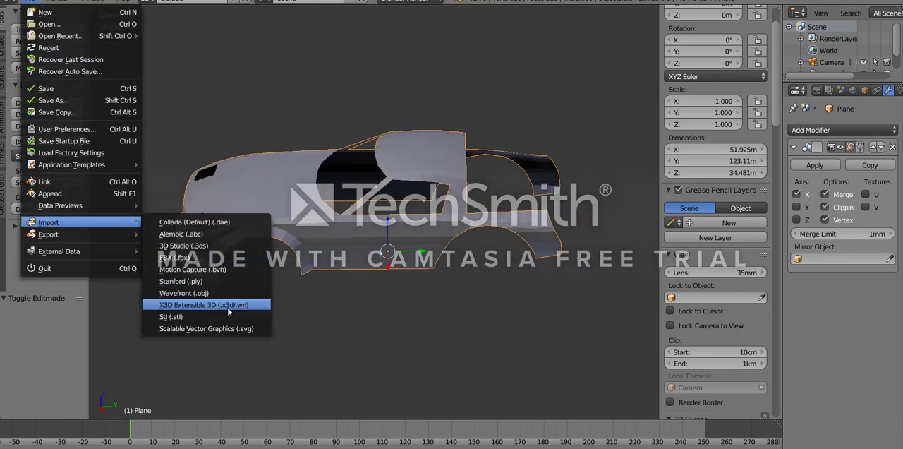
pyautogui.click(205, 317)
pyautogui.click(191, 56)
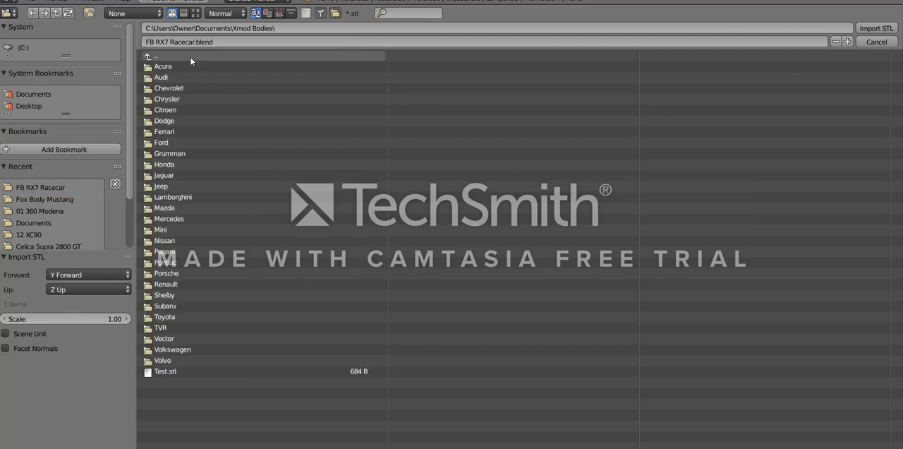
pyautogui.click(190, 56)
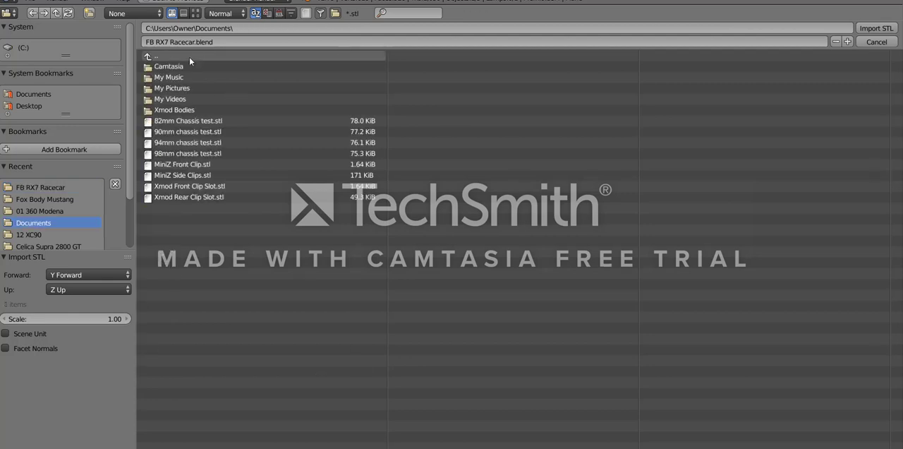
pyautogui.doubleClick(169, 133)
# - Rotate the imported chassis 90° about X and 90° about Y, and delete it
pyautogui.scroll(3, 740, 88)
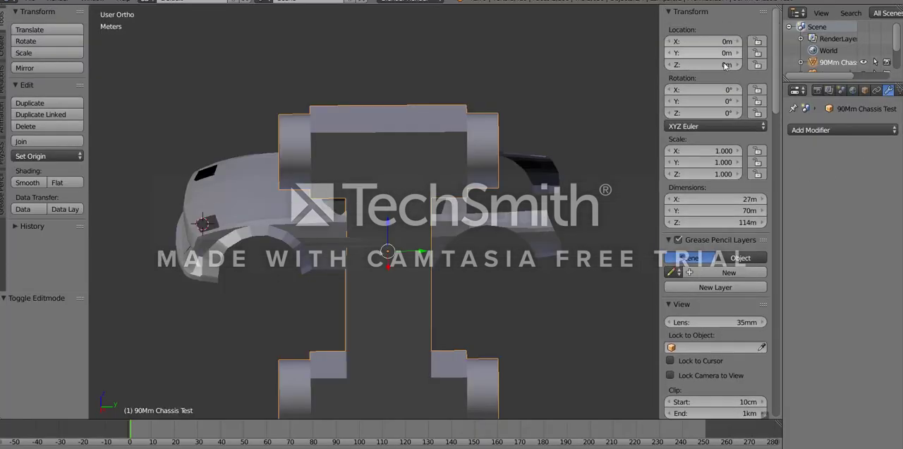
pyautogui.click(725, 91)
pyautogui.write('90')
pyautogui.press('Return')
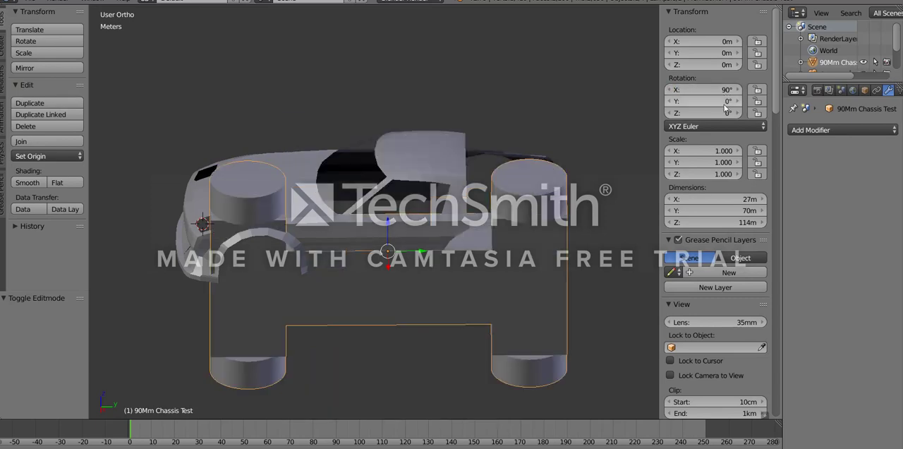
pyautogui.click(727, 102)
pyautogui.write('90')
pyautogui.press('Return')
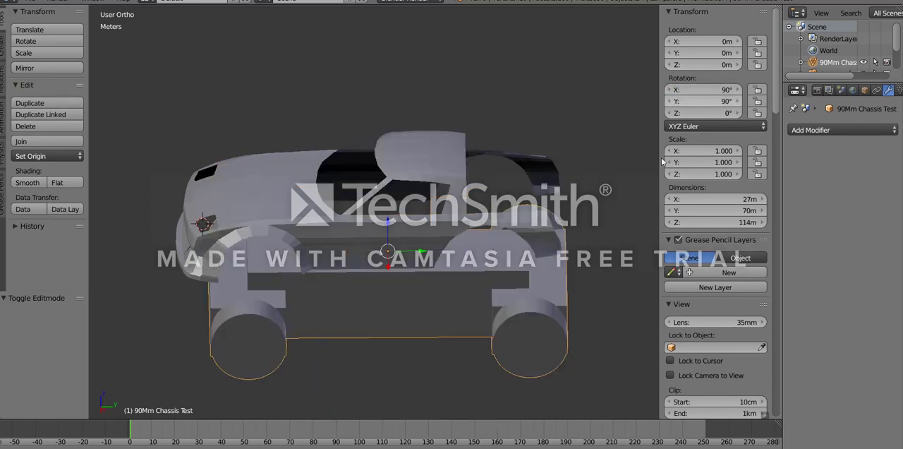
pyautogui.press('x')
pyautogui.click(423, 325)
# - Add a plane to the car body mesh at the 3D cursor by the headlight opening, working in the right-side view
pyautogui.moveTo(247, 240); pyautogui.dragTo(520, 231, button='middle')
pyautogui.scroll(4, 234, 237)
pyautogui.rightClick(400, 232)
pyautogui.press('Tab')
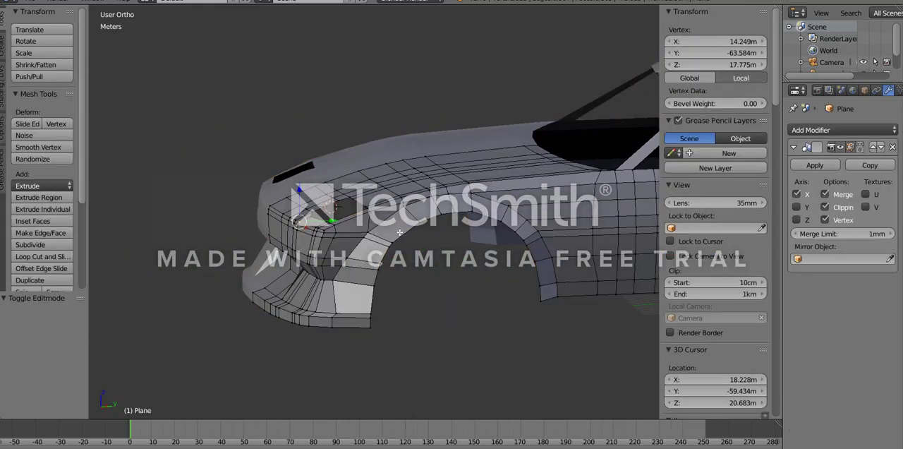
pyautogui.press('KP_3')
pyautogui.scroll(4, 395, 234)
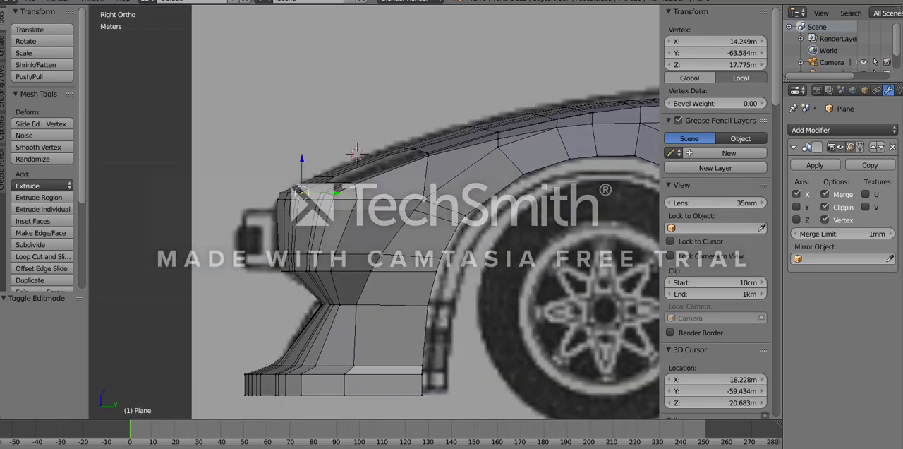
pyautogui.click(3, 46)
pyautogui.click(27, 41)
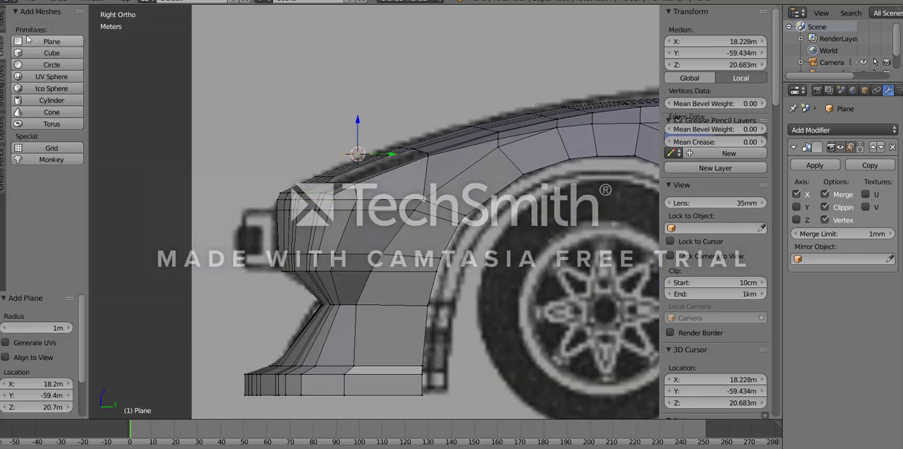
# - Move the new plane -17.7 m in X and -6.17 m in Y, placing it at the car's centreline by the front bumper
pyautogui.scroll(-5, 147, 130)
pyautogui.scroll(2, 381, 241)
pyautogui.moveTo(310, 182); pyautogui.dragTo(400, 253, button='middle')
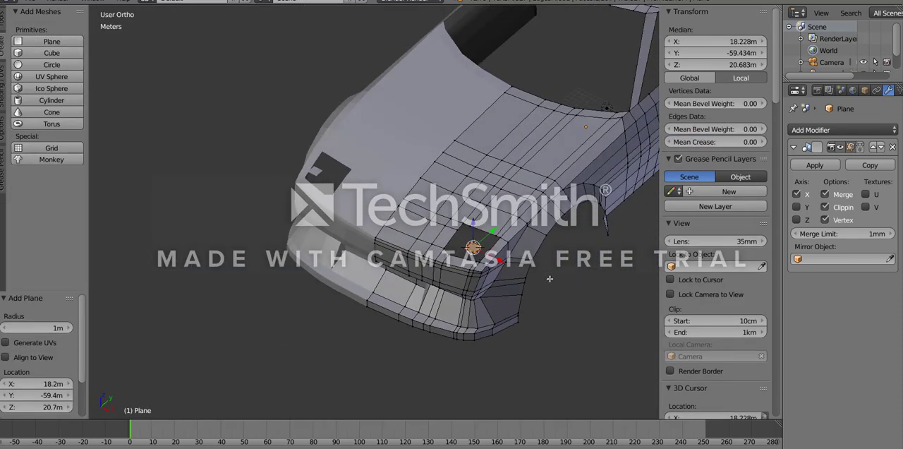
pyautogui.scroll(4, 562, 301)
pyautogui.keyDown('shift'); pyautogui.moveTo(562, 300); pyautogui.dragTo(385, 273, button='middle'); pyautogui.keyUp('shift')
pyautogui.scroll(2, 385, 273)
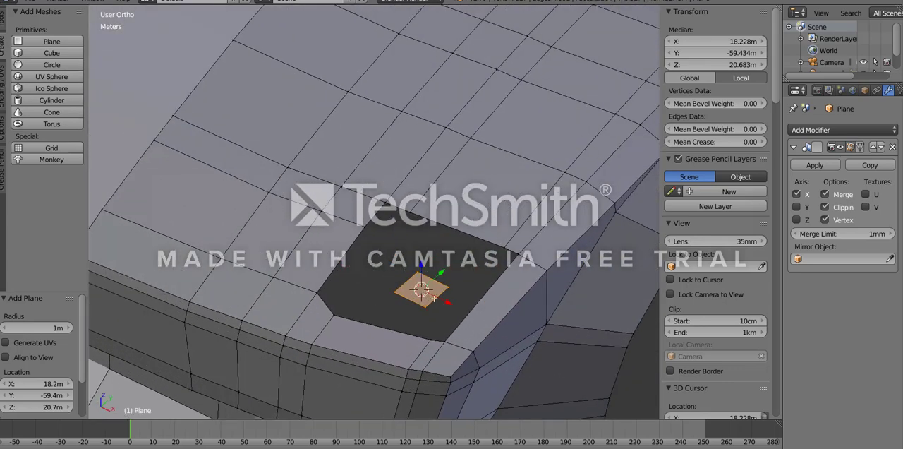
pyautogui.click(467, 274)
pyautogui.scroll(-5, 408, 293)
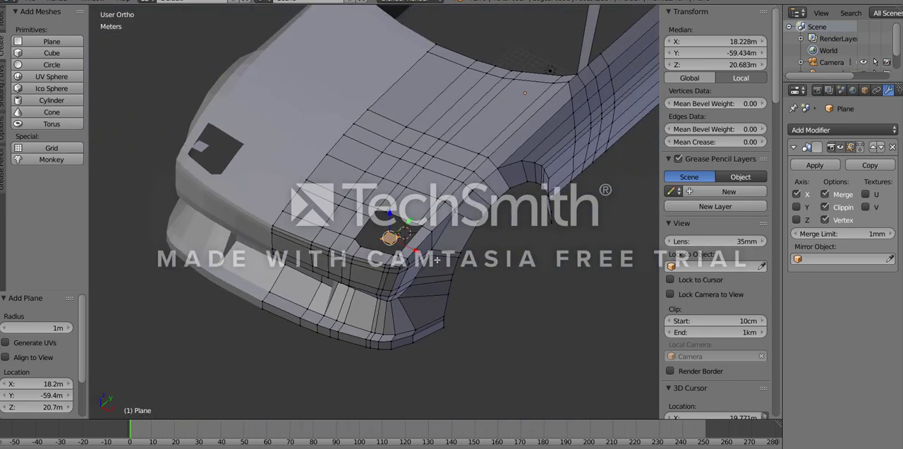
pyautogui.moveTo(361, 220); pyautogui.dragTo(367, 153, button='middle')
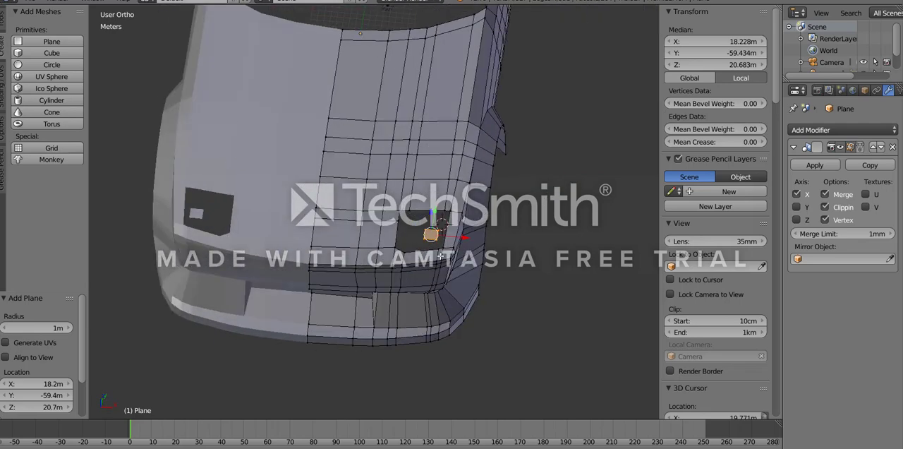
pyautogui.press('KP_7')
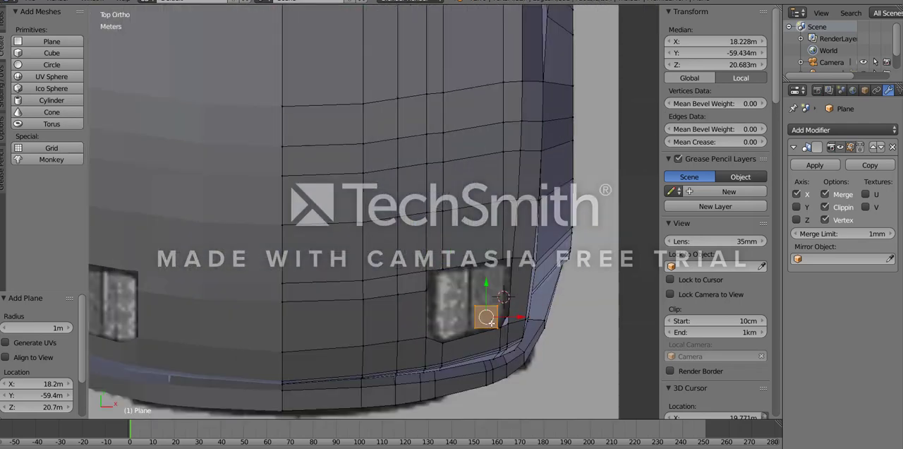
pyautogui.press('g')
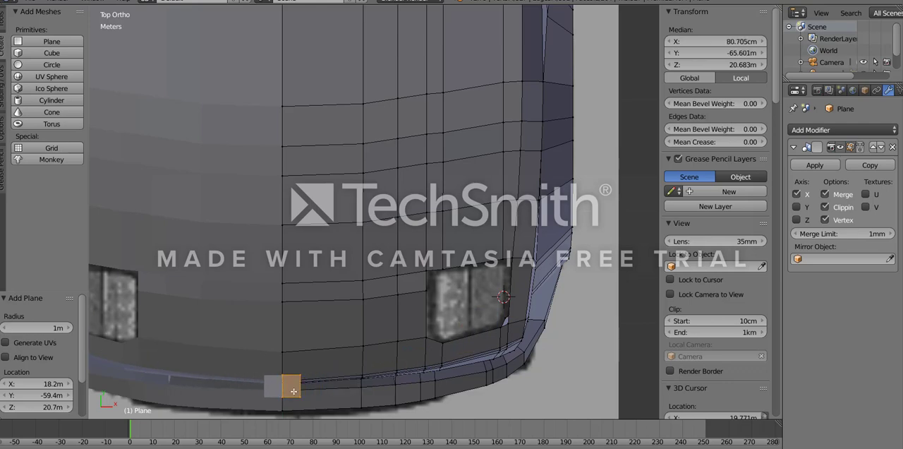
pyautogui.click(294, 389)
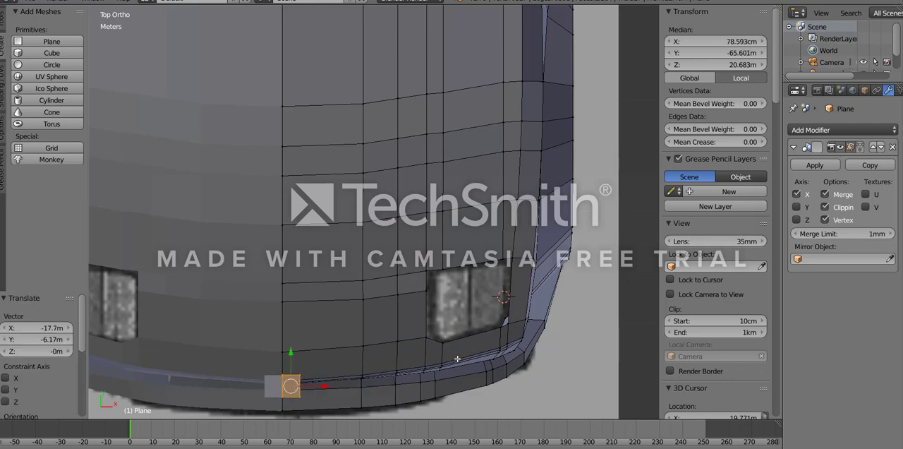
# - Lower the plane along Z to the top of the blueprint's bumper and shift it slightly forward along Y
pyautogui.press('KP_3')
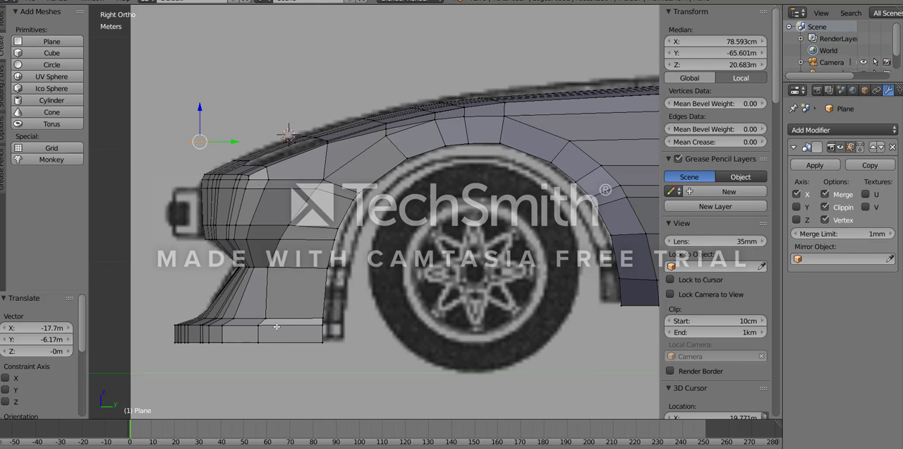
pyautogui.moveTo(201, 104); pyautogui.dragTo(207, 173)
pyautogui.moveTo(251, 178); pyautogui.dragTo(244, 204, button='middle')
pyautogui.scroll(3, 218, 183)
pyautogui.keyDown('shift'); pyautogui.moveTo(212, 173); pyautogui.dragTo(366, 207, button='middle'); pyautogui.keyUp('shift')
pyautogui.moveTo(322, 202)
pyautogui.mouseDown()
pyautogui.moveTo(301, 202)
pyautogui.moveTo(309, 202)
pyautogui.mouseUp()
# - Move the plane's front edge -55 cm along Y to the front face of the bumper in the side blueprint
pyautogui.rightClick(253, 195)
pyautogui.keyDown('ctrl'); pyautogui.rightClick(259, 203); pyautogui.keyUp('ctrl')
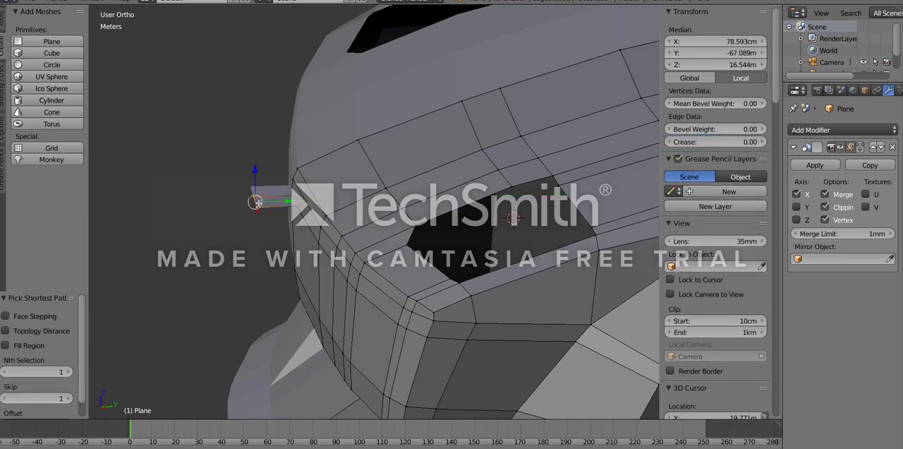
pyautogui.press('KP_3')
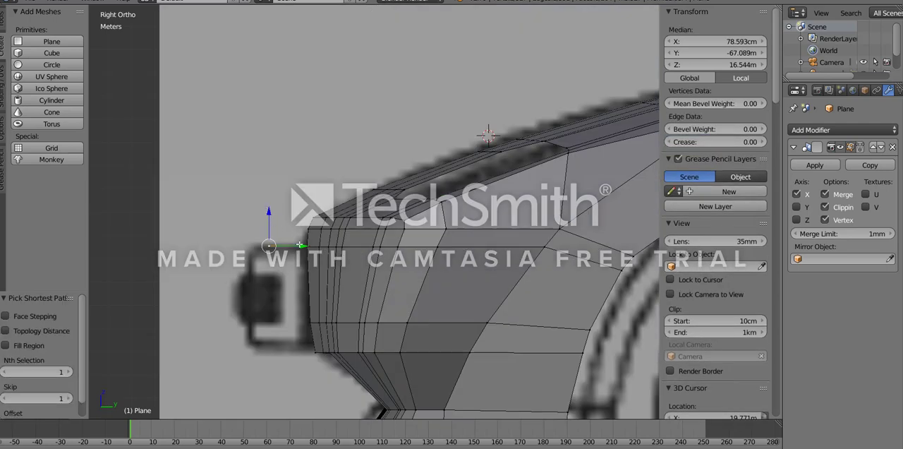
pyautogui.moveTo(300, 245); pyautogui.dragTo(286, 253)
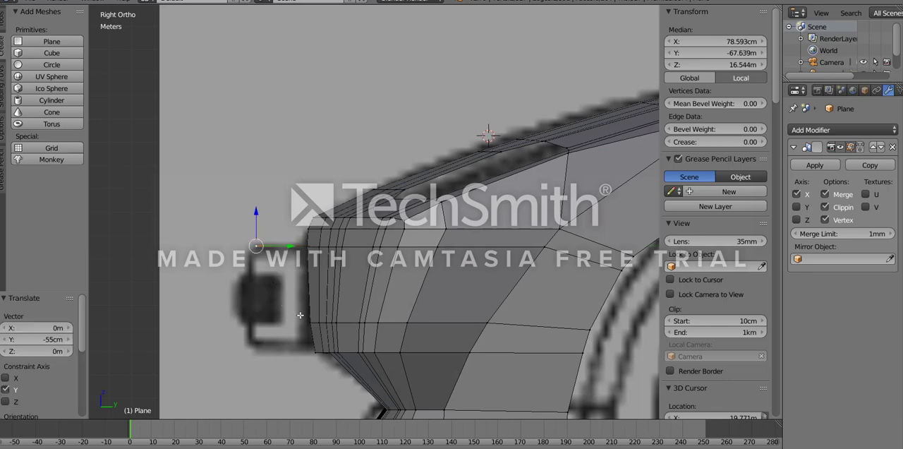
# - Set the front-view background image's vertical offset to -12.900 to line the blueprint up with the mesh
pyautogui.press('KP_1')
pyautogui.scroll(-2, 348, 284)
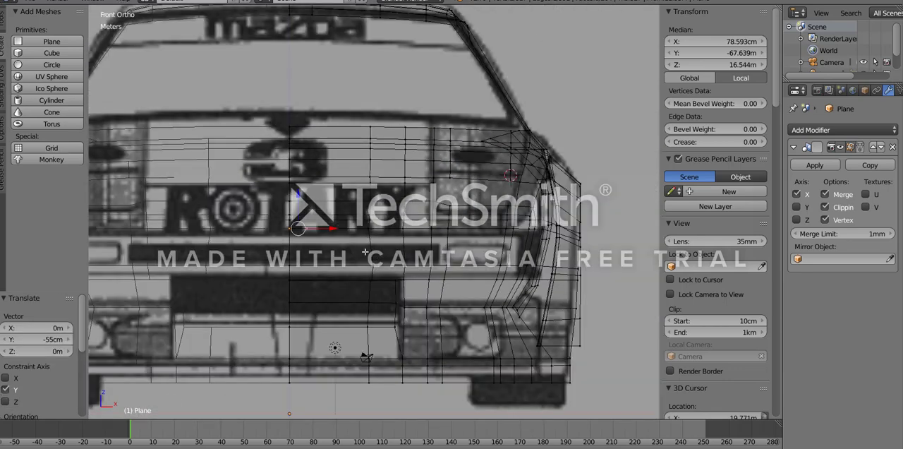
pyautogui.scroll(4, 357, 305)
pyautogui.scroll(-2, 376, 290)
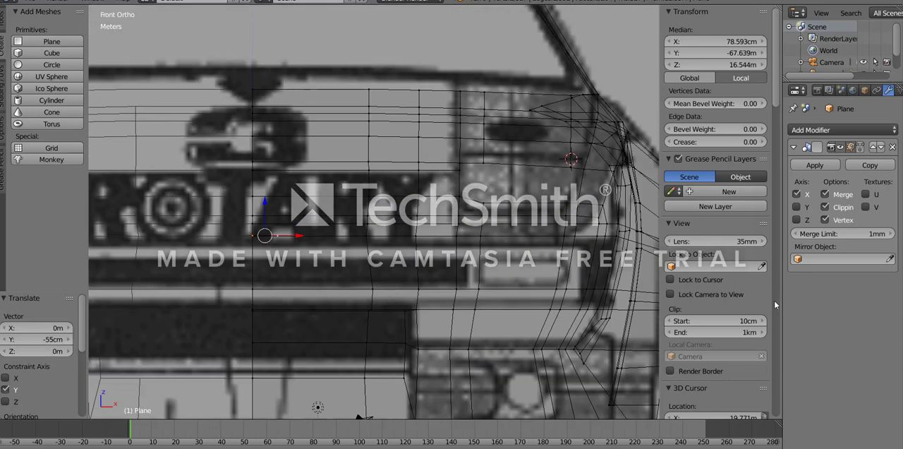
pyautogui.scroll(-15, 764, 293)
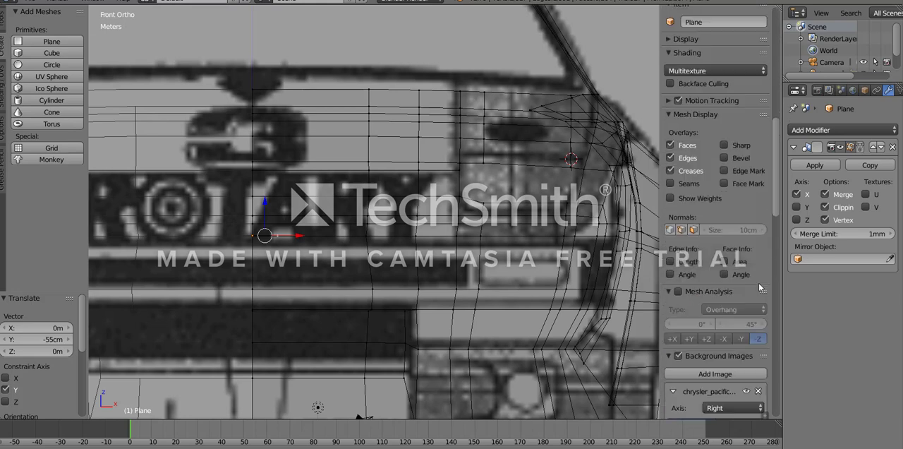
pyautogui.scroll(-4, 758, 290)
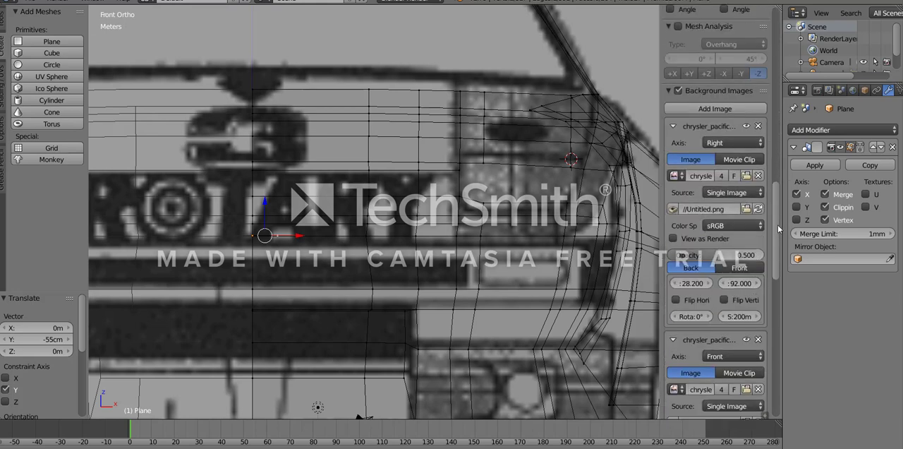
pyautogui.scroll(-1, 777, 230)
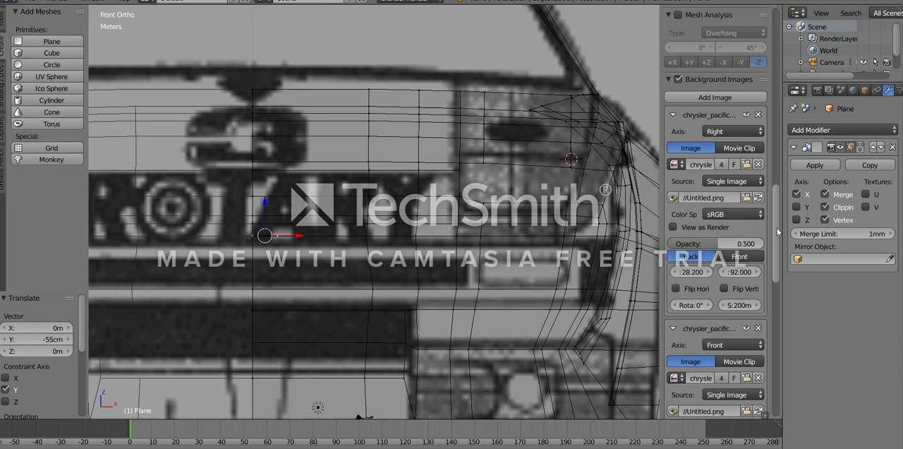
pyautogui.scroll(-1, 778, 230)
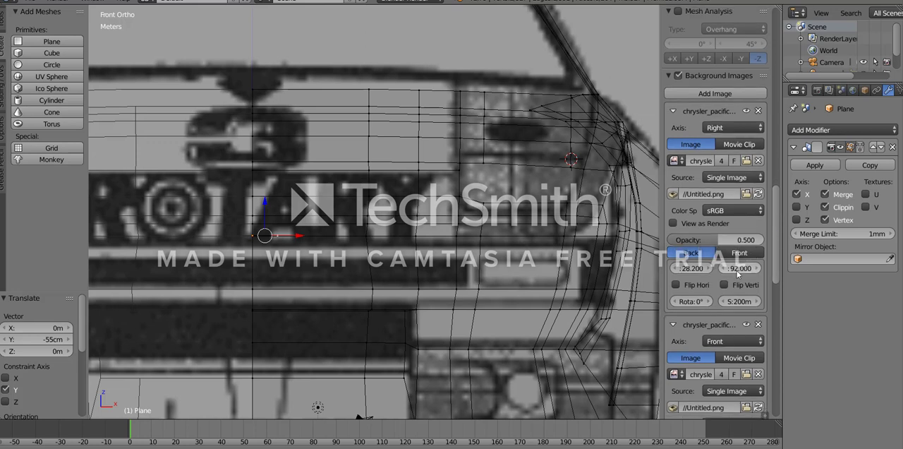
pyautogui.scroll(-5, 755, 252)
pyautogui.scroll(-2, 759, 247)
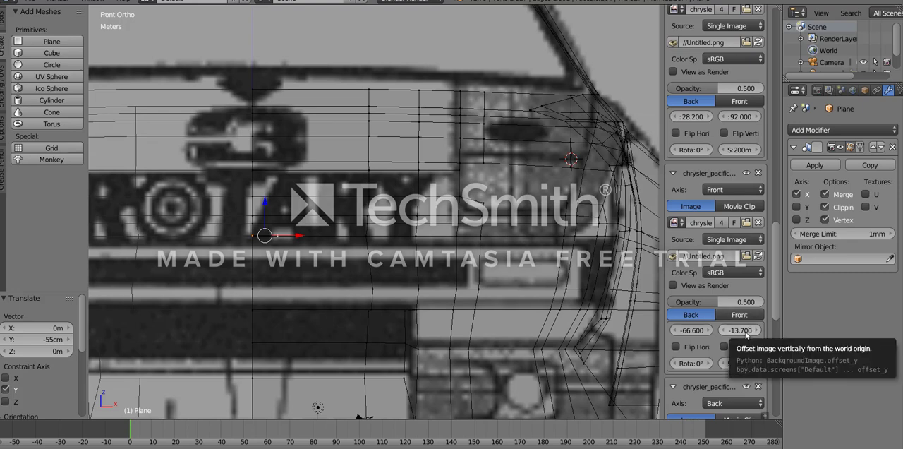
pyautogui.moveTo(747, 336); pyautogui.dragTo(762, 335)
pyautogui.scroll(-8, 451, 243)
pyautogui.scroll(6, 437, 235)
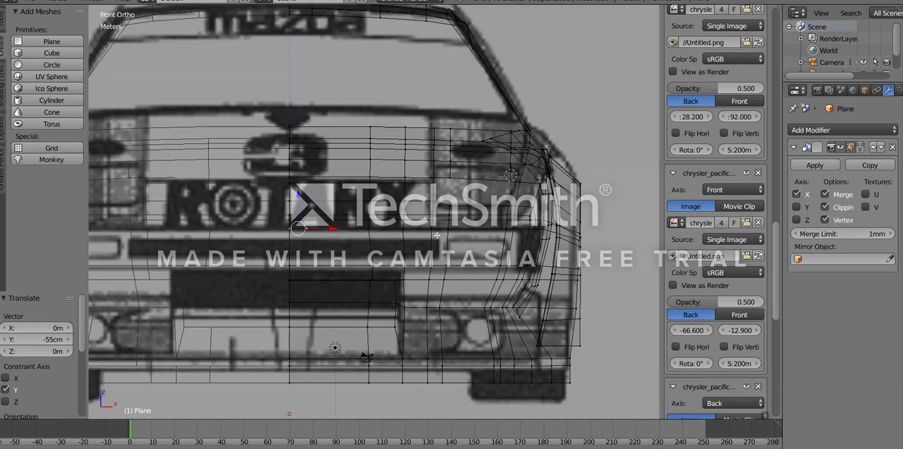
# - Compare the body mesh and the bumper plane with the blueprints in the front, side and top views
pyautogui.scroll(-6, 437, 235)
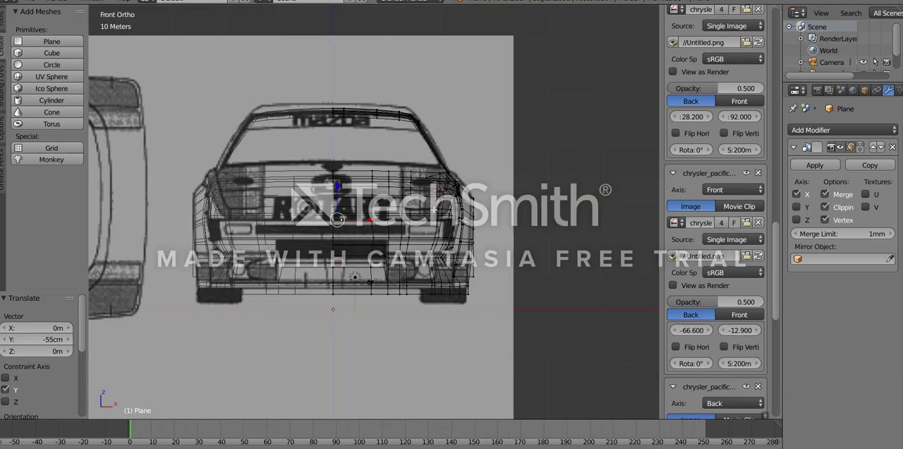
pyautogui.press('KP_3')
pyautogui.scroll(-3, 414, 286)
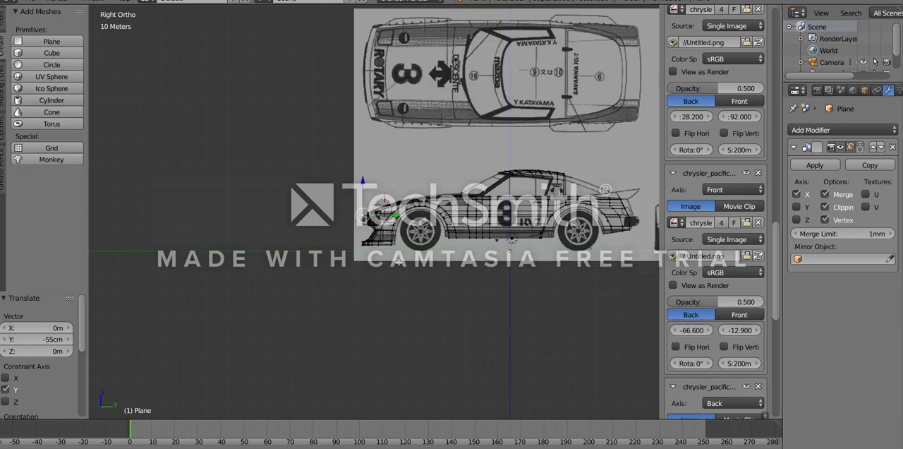
pyautogui.scroll(3, 402, 268)
pyautogui.scroll(-3, 386, 250)
pyautogui.scroll(6, 387, 250)
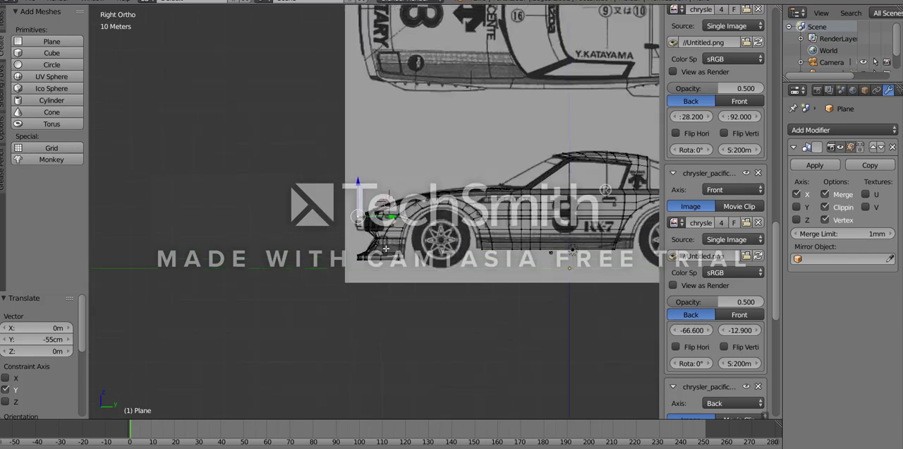
pyautogui.scroll(-4, 327, 251)
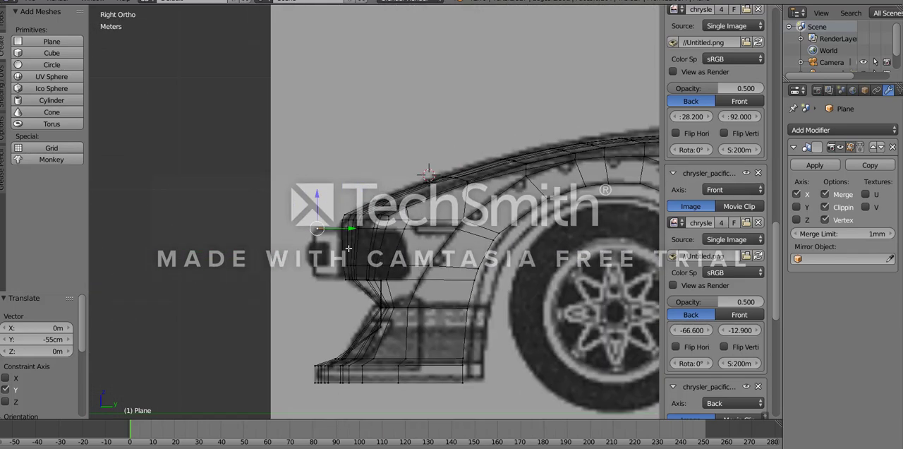
pyautogui.press('KP_7')
pyautogui.scroll(-4, 372, 143)
pyautogui.scroll(7, 373, 143)
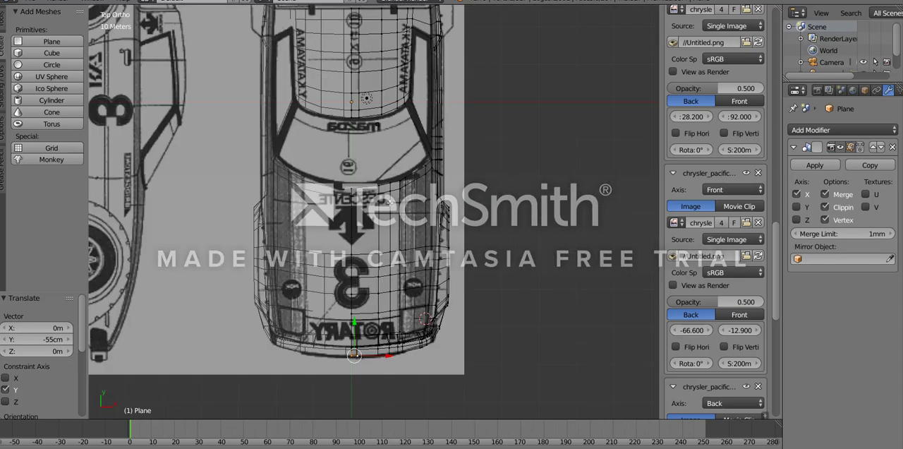
pyautogui.scroll(-5, 373, 143)
pyautogui.scroll(4, 416, 220)
pyautogui.scroll(2, 415, 223)
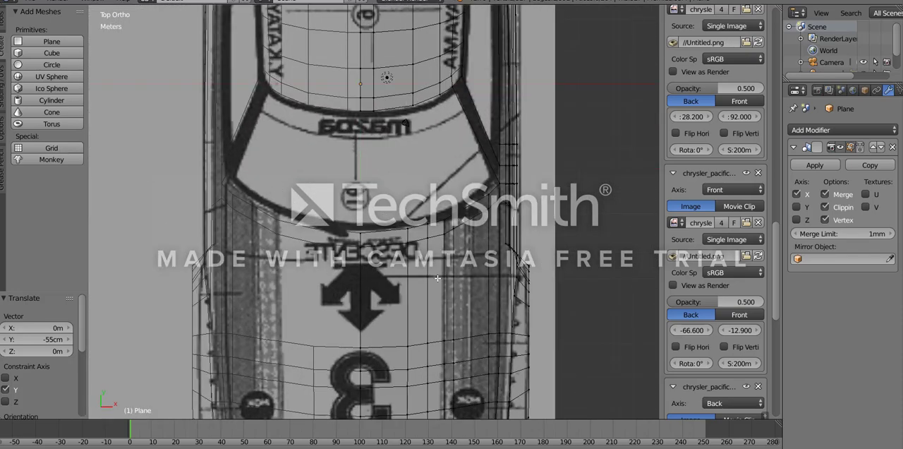
pyautogui.keyDown('shift'); pyautogui.moveTo(468, 346); pyautogui.dragTo(396, 125, button='middle'); pyautogui.keyUp('shift')
pyautogui.scroll(3, 383, 213)
pyautogui.keyDown('shift'); pyautogui.moveTo(328, 284); pyautogui.dragTo(458, 159, button='middle'); pyautogui.keyUp('shift')
pyautogui.scroll(5, 388, 304)
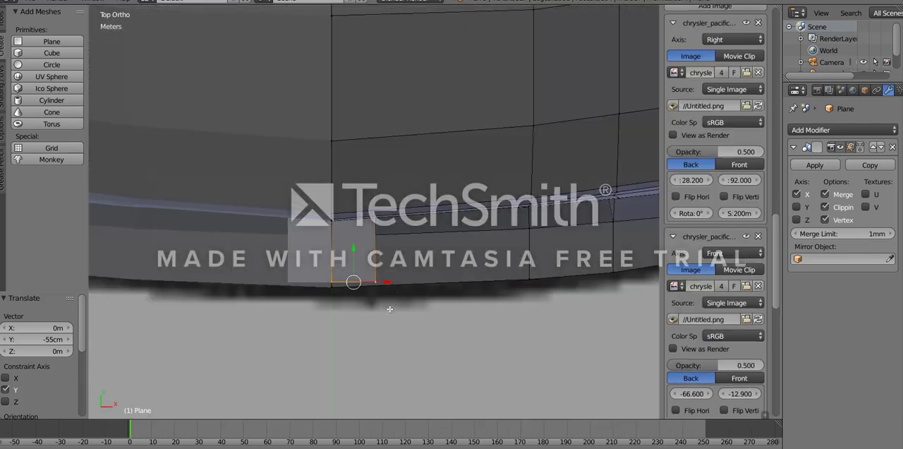
# - Extrude the plane's front edge 94.8 cm down along Z and lower the new edge another 18.4 cm to the bumper's step
pyautogui.press('KP_3')
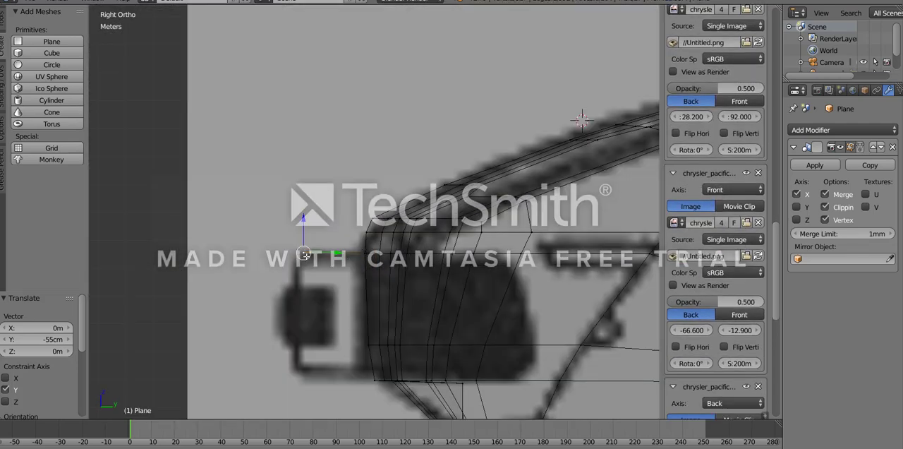
pyautogui.press('KP_1')
pyautogui.scroll(-3, 366, 246)
pyautogui.scroll(4, 359, 263)
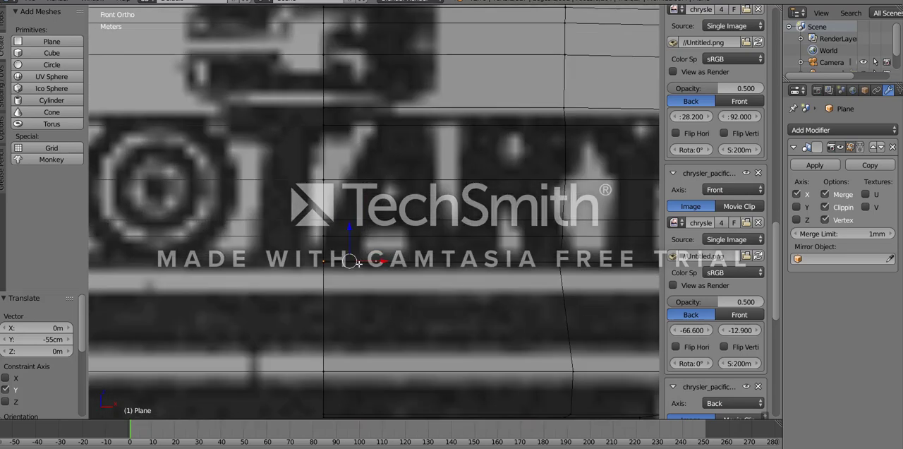
pyautogui.press('e')
pyautogui.press('z')
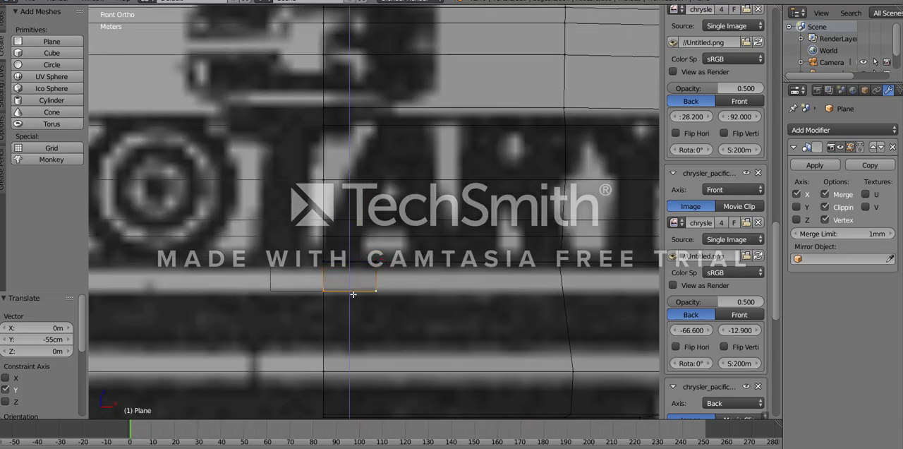
pyautogui.click(353, 294)
pyautogui.press('KP_3')
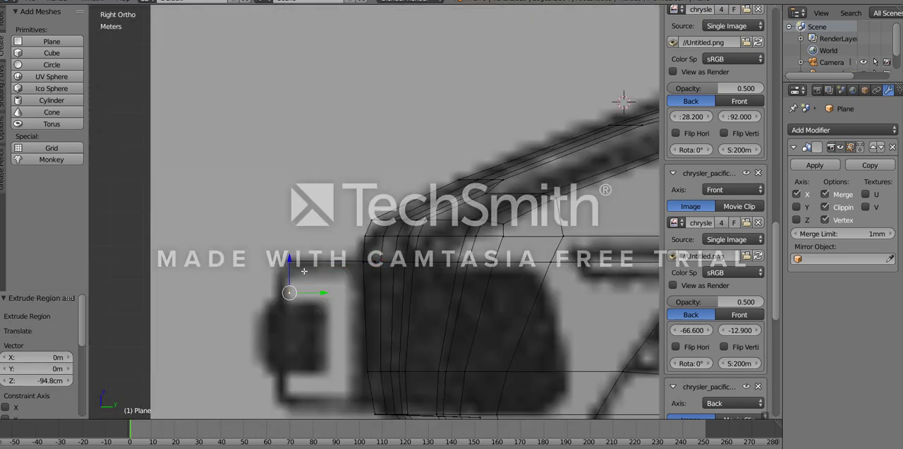
pyautogui.press('g')
pyautogui.press('z')
pyautogui.click(291, 299)
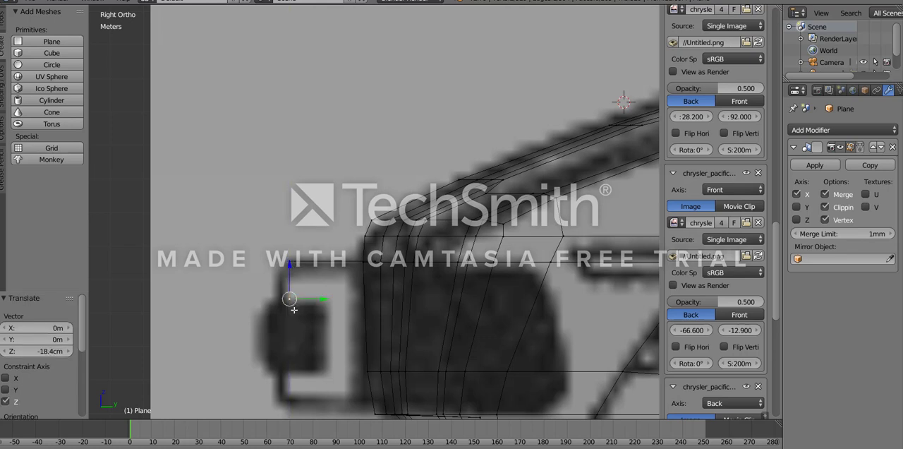
# - Extrude the bottom edge 42.4 cm forward along Y and in three more segments down around the bumper's protruding nose in the side blueprint
pyautogui.press('g')
pyautogui.press('y')
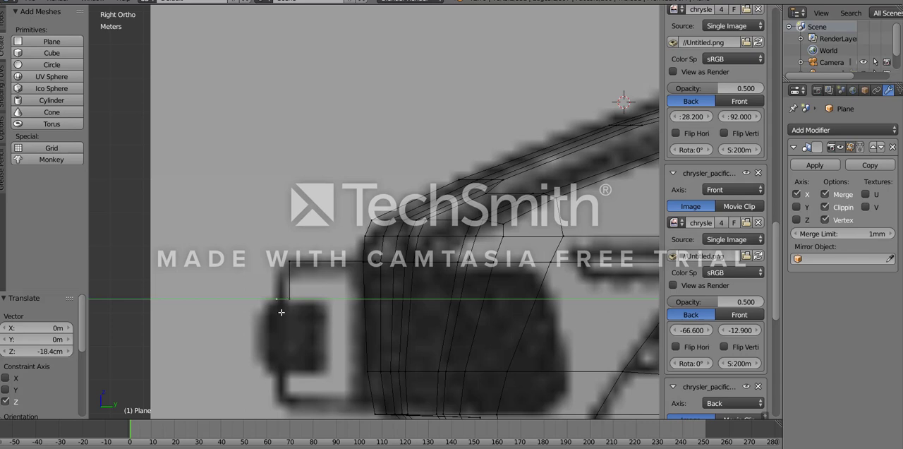
pyautogui.click(280, 312)
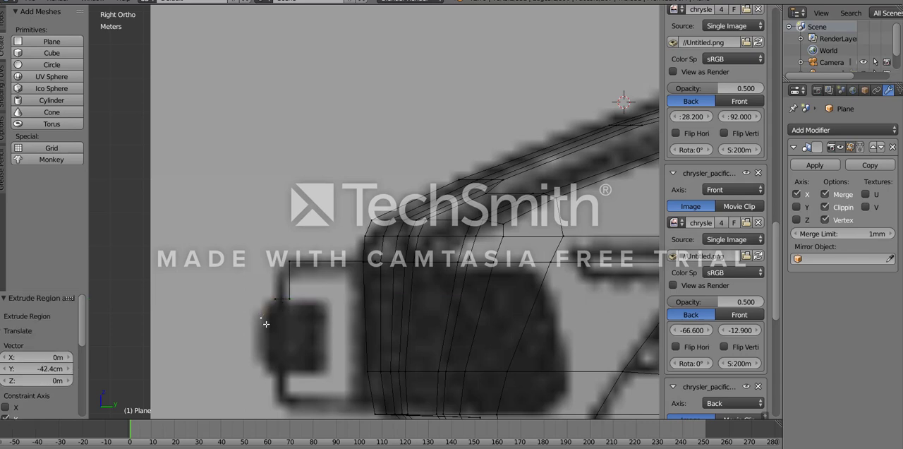
pyautogui.click(266, 324)
pyautogui.click(264, 352)
pyautogui.press('e')
pyautogui.click(276, 379)
# - Extrude the bumper profile's lower edge 29.7 cm back along Y and 89.1 cm down along Z, following the side blueprint
pyautogui.press('e')
pyautogui.press('y')
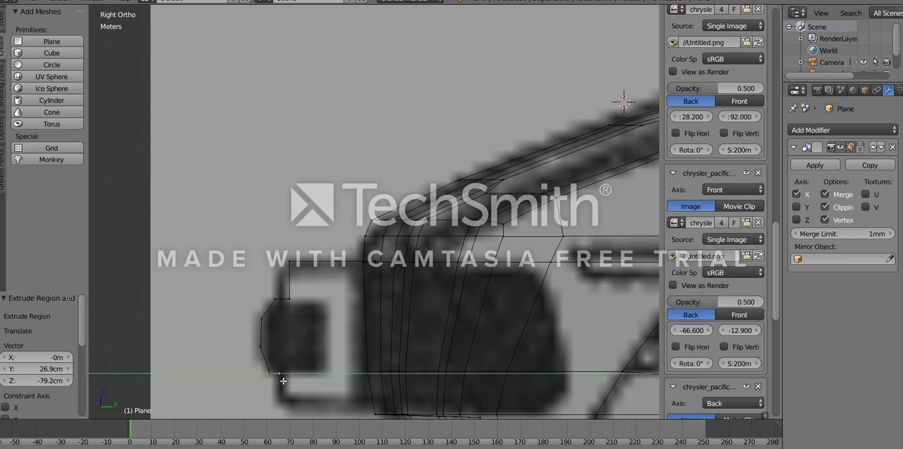
pyautogui.click(282, 380)
pyautogui.press('e')
pyautogui.press('z')
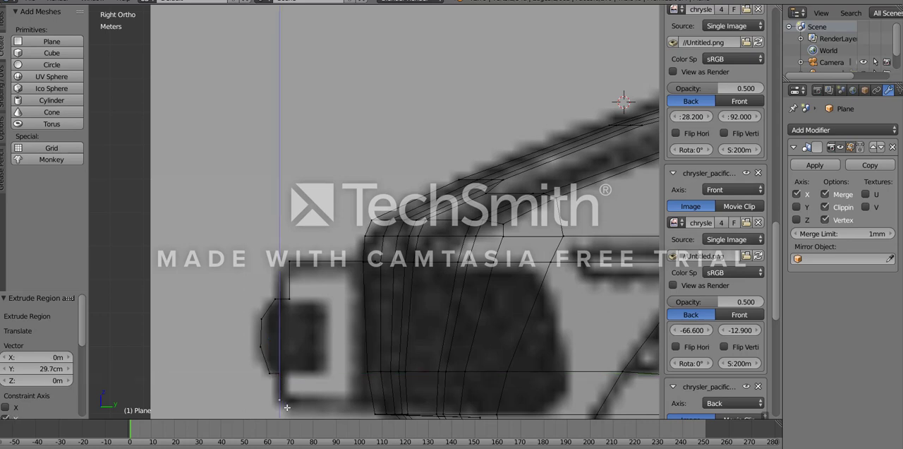
pyautogui.click(286, 410)
# - Extrude the bumper's bottom edge 2.9 m back along Y to form the underside reaching the body
pyautogui.keyDown('shift'); pyautogui.moveTo(296, 385); pyautogui.dragTo(289, 314, button='middle'); pyautogui.keyUp('shift')
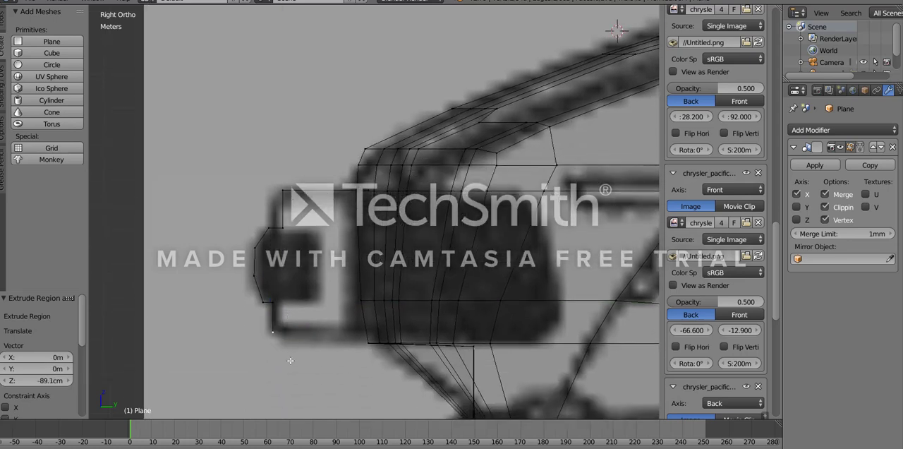
pyautogui.press('e')
pyautogui.press('z')
pyautogui.rightClick(381, 374)
pyautogui.press('e')
pyautogui.press('y')
pyautogui.click(400, 347)
pyautogui.press('z')
pyautogui.scroll(-2, 329, 316)
pyautogui.moveTo(329, 316)
pyautogui.mouseDown(button='middle')
pyautogui.moveTo(393, 318)
pyautogui.moveTo(473, 299)
pyautogui.moveTo(376, 319)
pyautogui.mouseUp(button='middle')
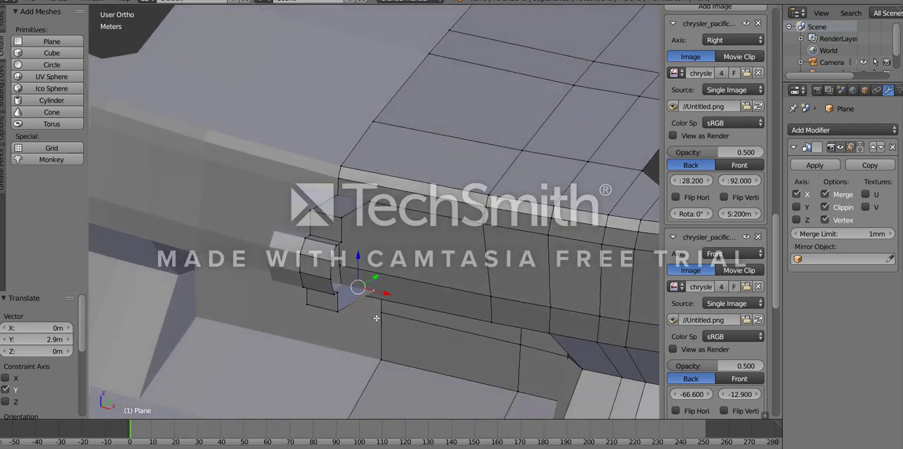
# - Extrude the bumper profile's whole outer edge path 5.87 m along X and 31.8 cm along Y, following the top blueprint
pyautogui.press('z')
pyautogui.rightClick(371, 200)
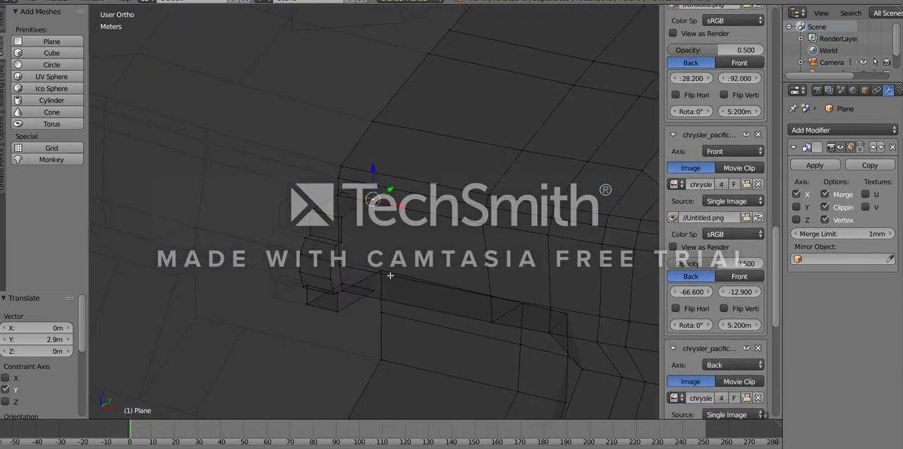
pyautogui.keyDown('ctrl'); pyautogui.rightClick(388, 282); pyautogui.keyUp('ctrl')
pyautogui.hotkey('ctrl', 'z')
pyautogui.keyDown('ctrl'); pyautogui.rightClick(376, 287); pyautogui.keyUp('ctrl')
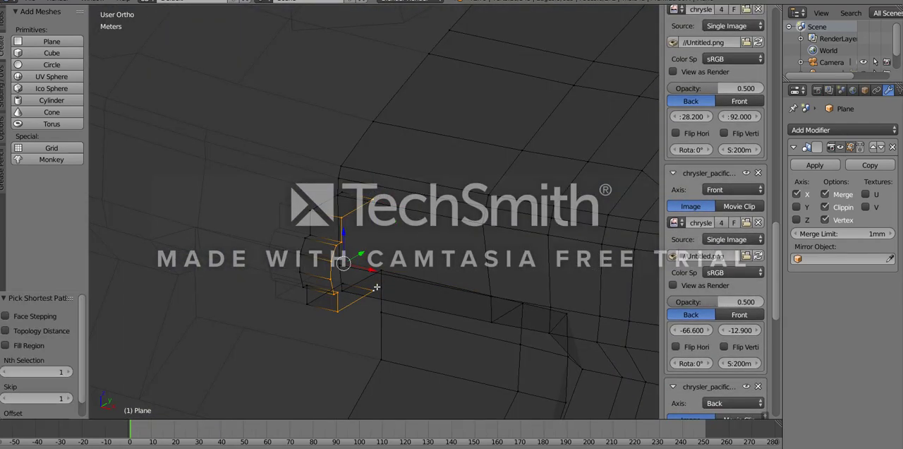
pyautogui.press('z')
pyautogui.scroll(-5, 377, 286)
pyautogui.scroll(1, 360, 229)
pyautogui.moveTo(351, 227); pyautogui.dragTo(379, 251, button='middle')
pyautogui.press('KP_7')
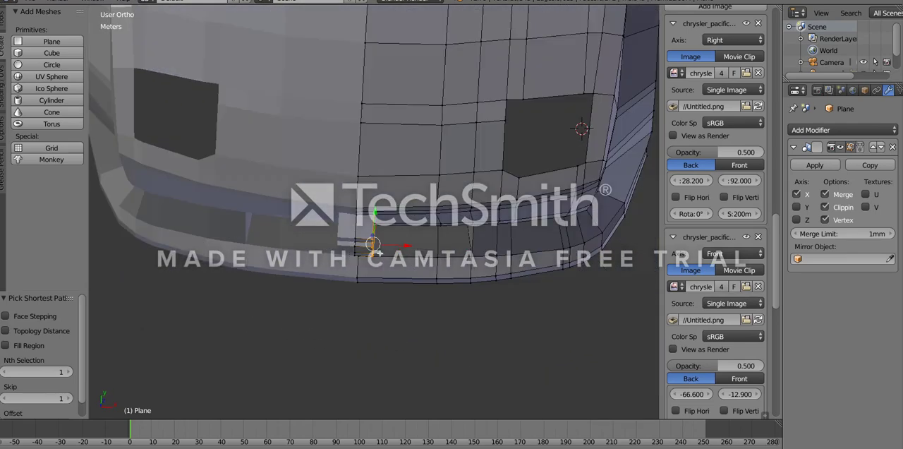
pyautogui.scroll(3, 379, 253)
pyautogui.press('z')
pyautogui.keyDown('shift'); pyautogui.moveTo(405, 277); pyautogui.dragTo(304, 283, button='middle'); pyautogui.keyUp('shift')
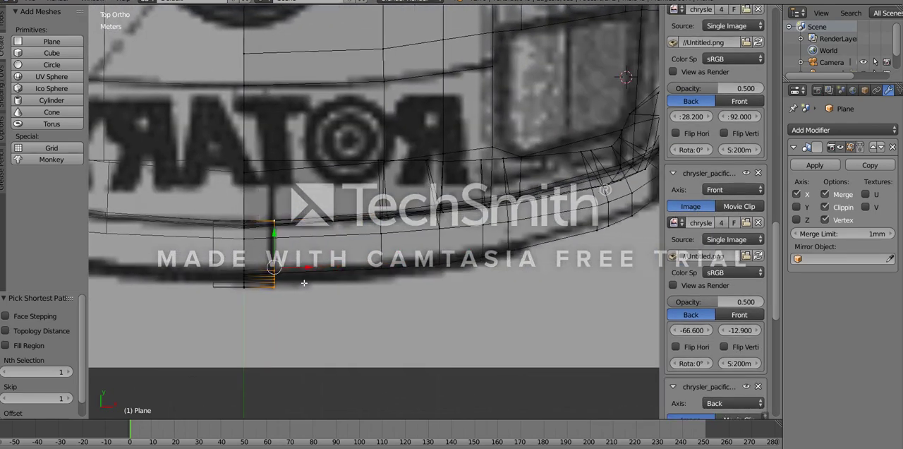
pyautogui.keyDown('ctrl'); pyautogui.rightClick(399, 276); pyautogui.keyUp('ctrl')
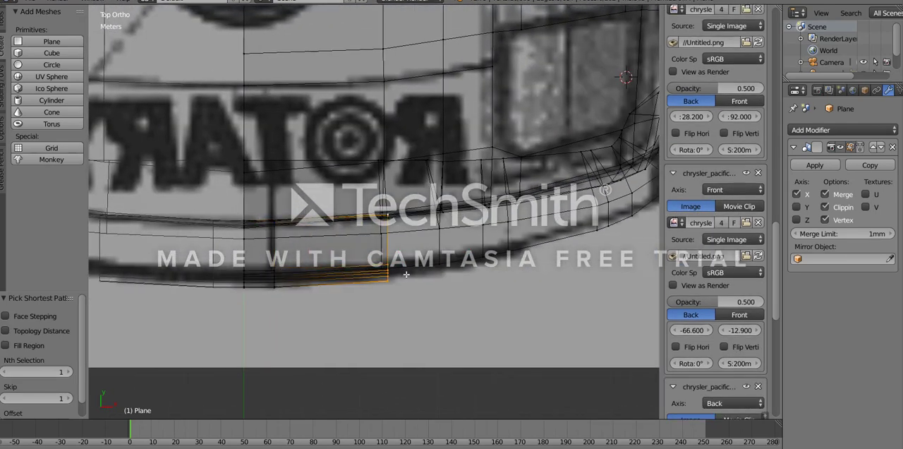
pyautogui.click(407, 274)
# - Extrude the bumper's end profile another 5.88 m along X and 1.13 m along Y to follow the curve in the top blueprint
pyautogui.press('z')
pyautogui.moveTo(431, 304); pyautogui.dragTo(414, 312, button='middle')
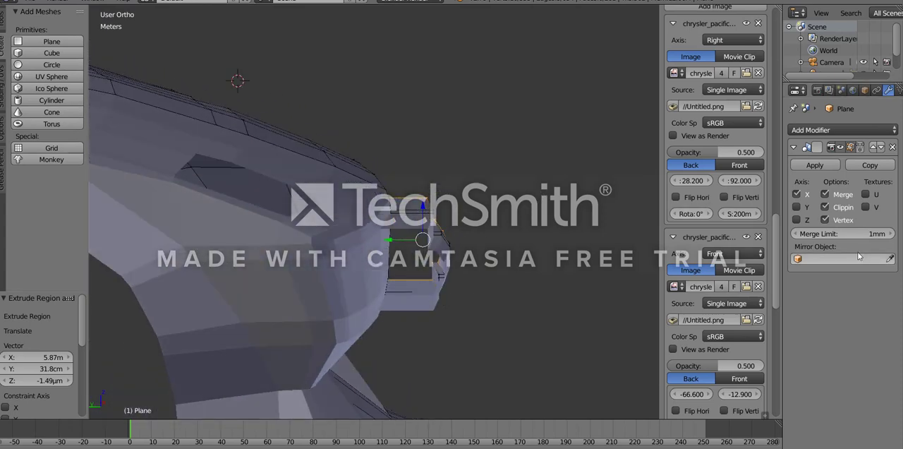
pyautogui.moveTo(518, 231); pyautogui.dragTo(247, 316, button='middle')
pyautogui.press('KP_7')
pyautogui.press('z')
pyautogui.press('e')
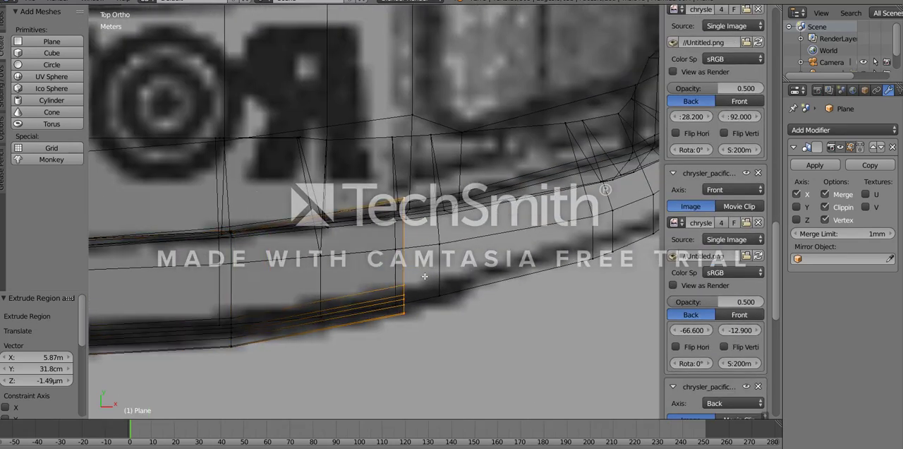
pyautogui.click(443, 273)
# - Scale the bumper's new end profile to 0.882 along Y
pyautogui.keyDown('shift'); pyautogui.moveTo(512, 321); pyautogui.dragTo(417, 346, button='middle'); pyautogui.keyUp('shift')
pyautogui.press('s')
pyautogui.press('y')
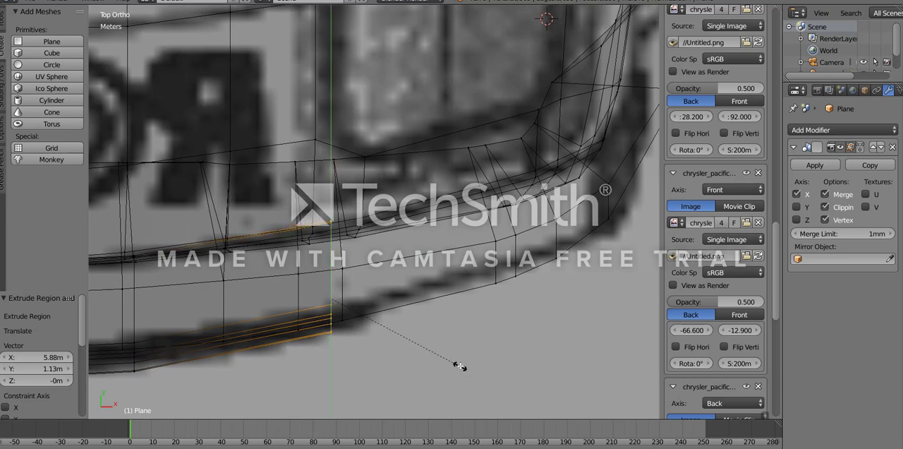
pyautogui.click(450, 352)
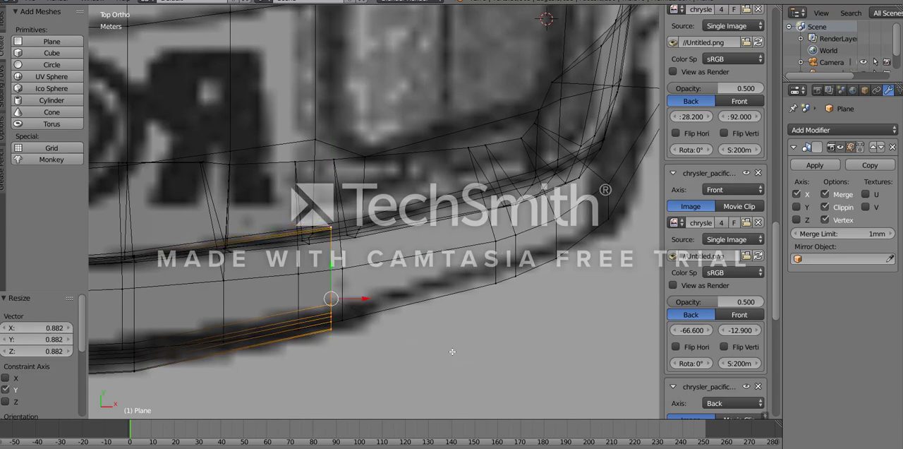
# - Compare the bumper with the side and front blueprints and move its end profile 5.87 cm outward along X
pyautogui.press('z')
pyautogui.moveTo(403, 370); pyautogui.dragTo(281, 301, button='middle')
pyautogui.scroll(-5, 281, 300)
pyautogui.scroll(4, 326, 291)
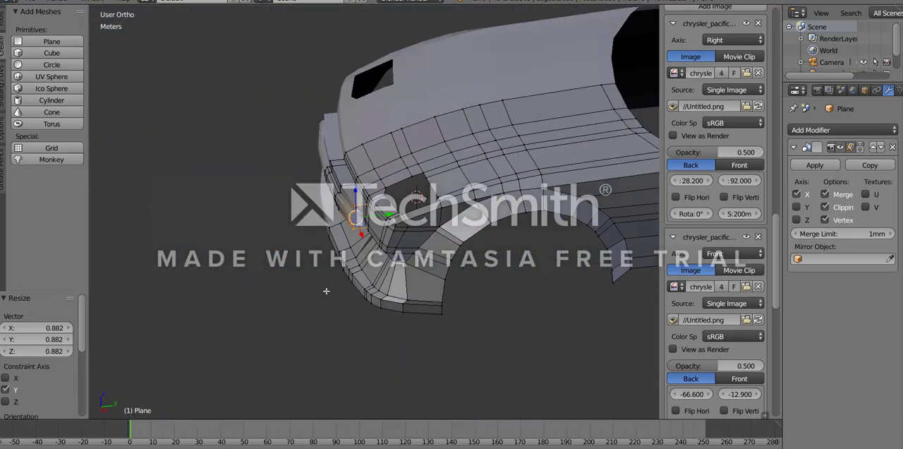
pyautogui.moveTo(399, 242); pyautogui.dragTo(381, 272, button='middle')
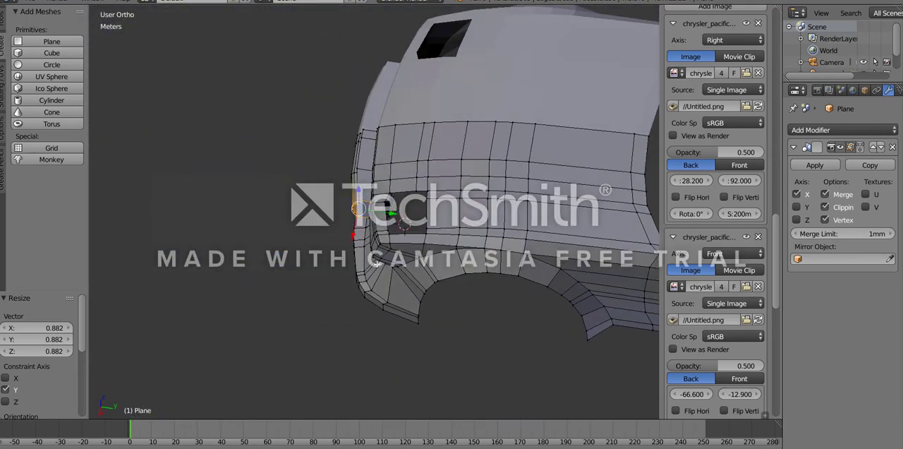
pyautogui.scroll(4, 387, 274)
pyautogui.press('KP_3')
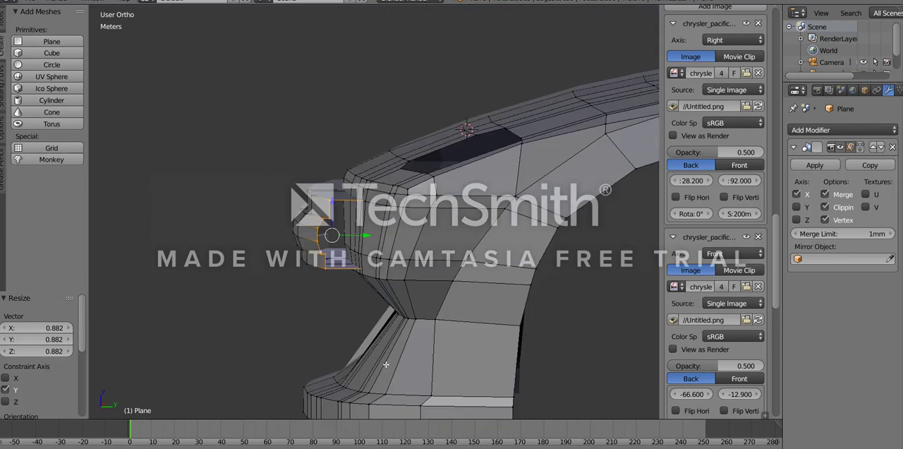
pyautogui.press('z')
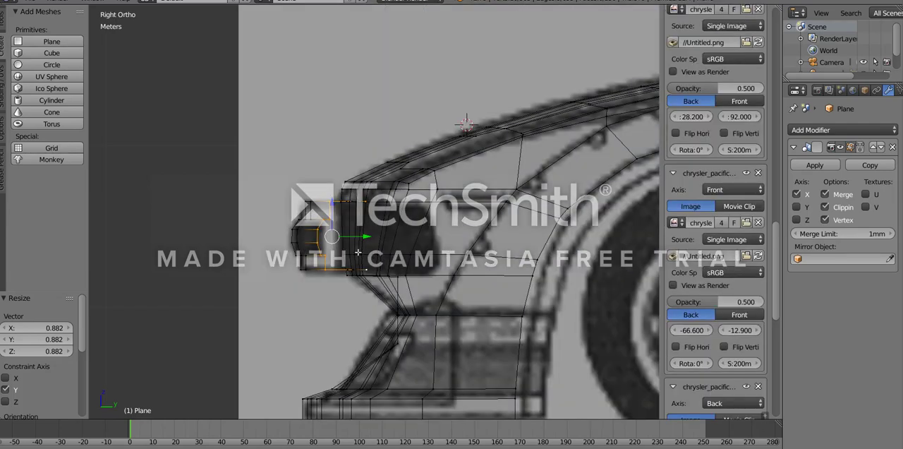
pyautogui.press('KP_1')
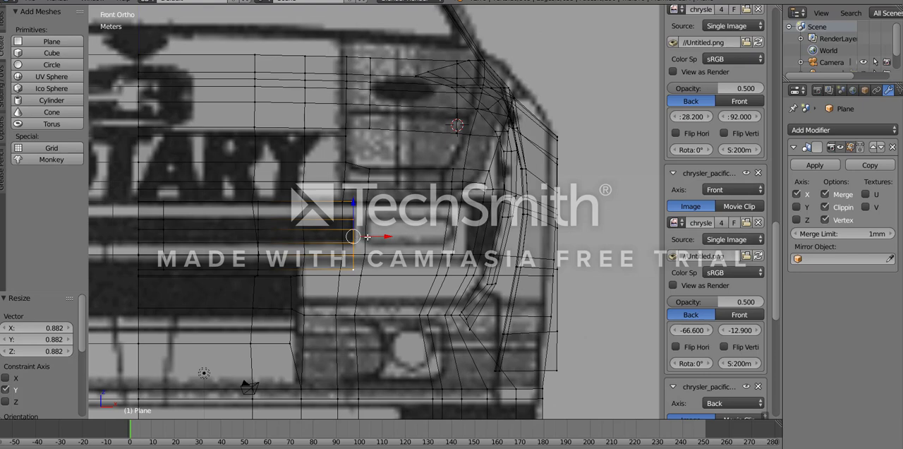
pyautogui.moveTo(371, 237); pyautogui.dragTo(372, 237)
# - Extrude the bumper's end profile a further 1.44 m along X and 28.3 cm along Y in the top blueprint
pyautogui.press('z')
pyautogui.moveTo(372, 236); pyautogui.dragTo(314, 267, button='middle')
pyautogui.moveTo(324, 231); pyautogui.dragTo(315, 262, button='middle')
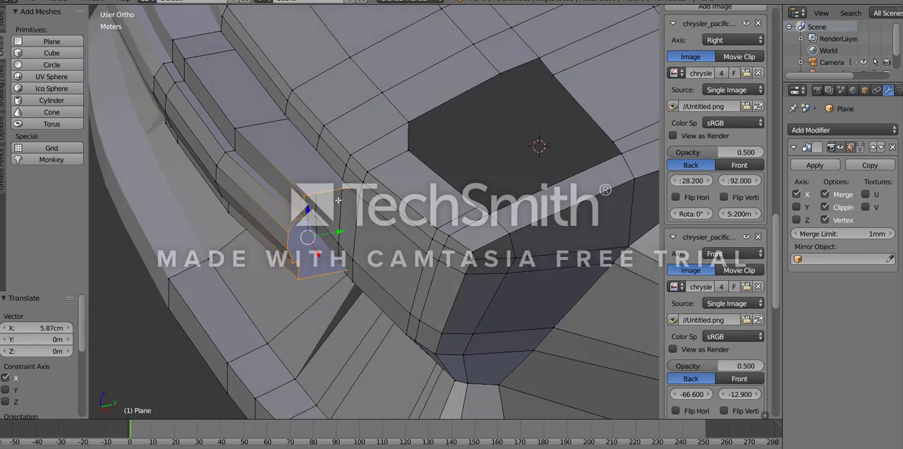
pyautogui.press('KP_7')
pyautogui.scroll(2, 363, 300)
pyautogui.press('z')
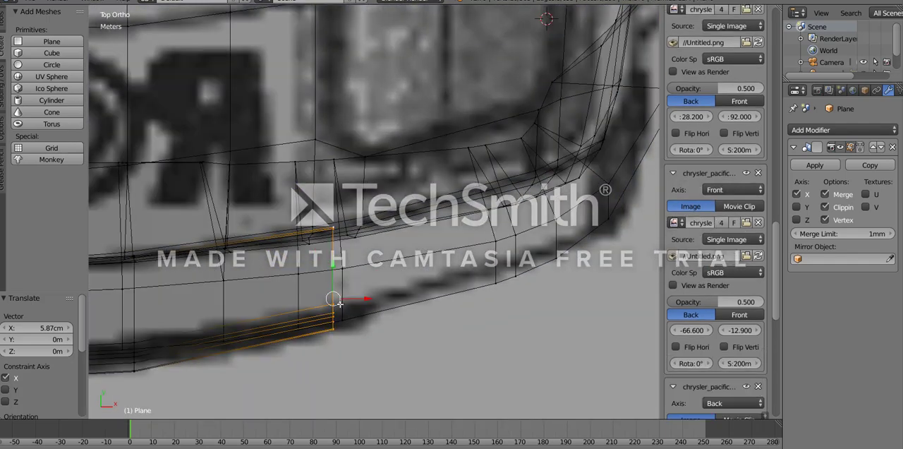
pyautogui.moveTo(342, 303); pyautogui.dragTo(399, 292)
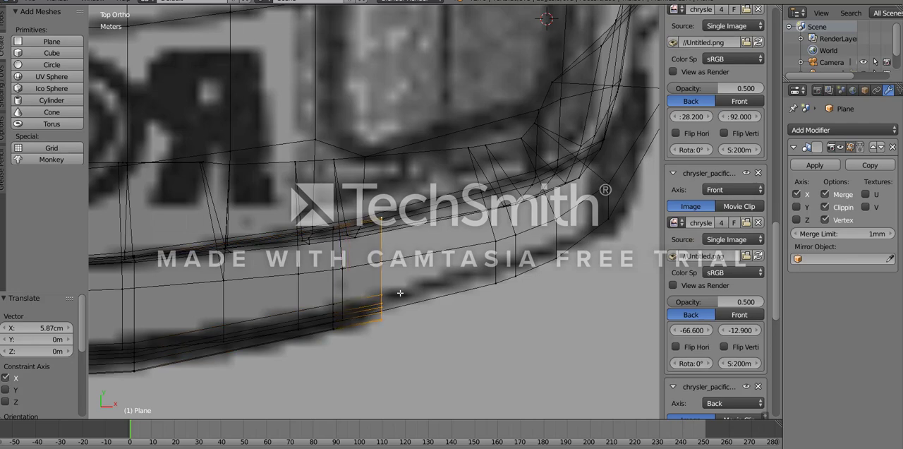
pyautogui.click(400, 294)
# - Delete the upper and lower corner vertices at the outer end of the bumper's protruding nose
pyautogui.press('KP_1')
pyautogui.press('z')
pyautogui.moveTo(419, 298); pyautogui.dragTo(309, 315, button='middle')
pyautogui.rightClick(260, 234)
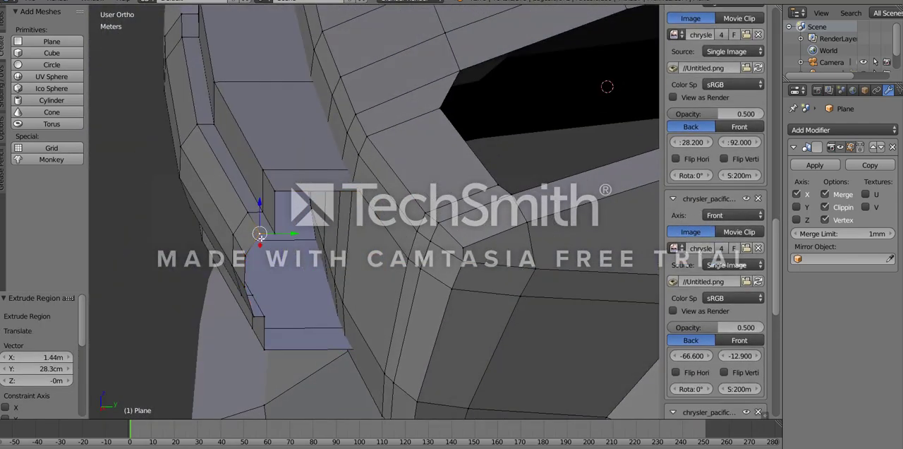
pyautogui.moveTo(253, 307); pyautogui.dragTo(280, 272, button='middle')
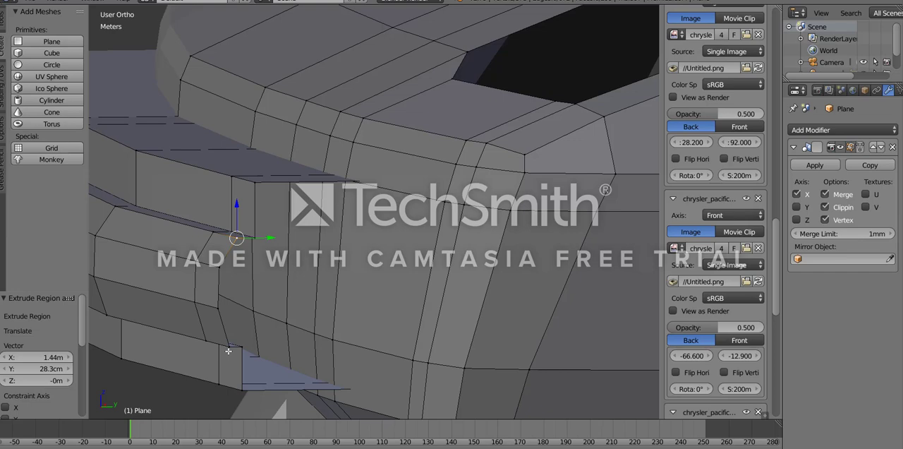
pyautogui.moveTo(236, 348)
pyautogui.mouseDown(button='middle')
pyautogui.moveTo(237, 317)
pyautogui.moveTo(233, 335)
pyautogui.mouseUp(button='middle')
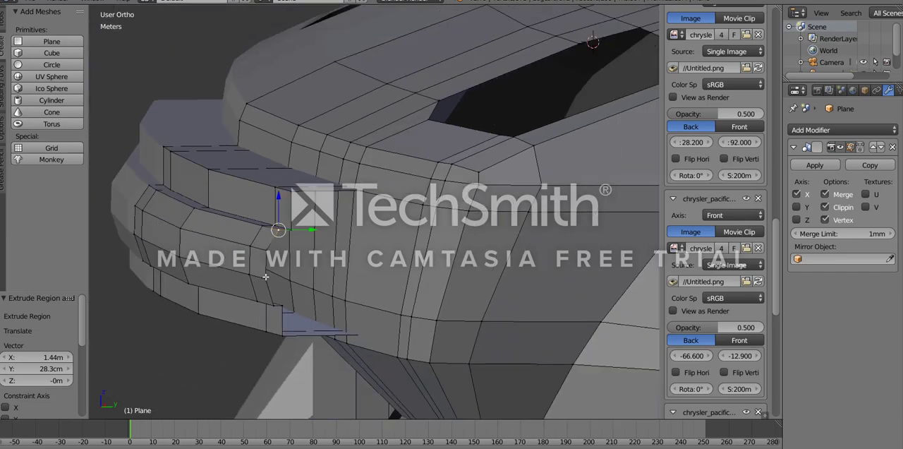
pyautogui.moveTo(270, 289); pyautogui.dragTo(365, 170, button='middle')
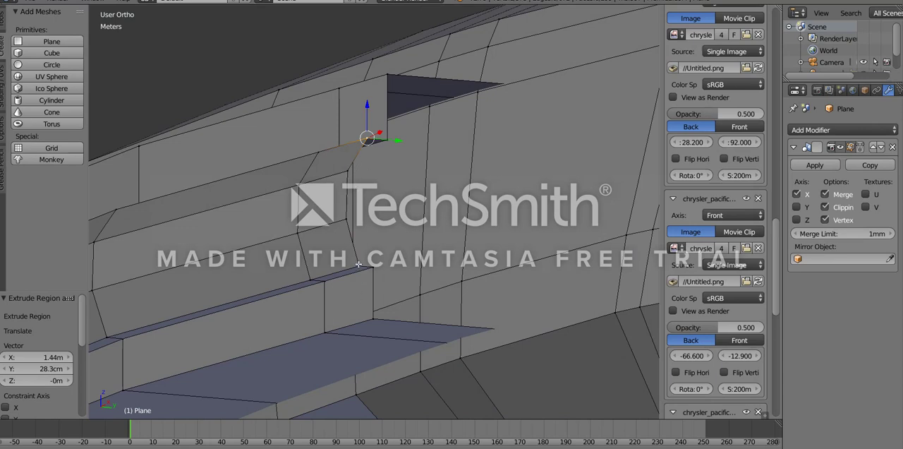
pyautogui.press('x')
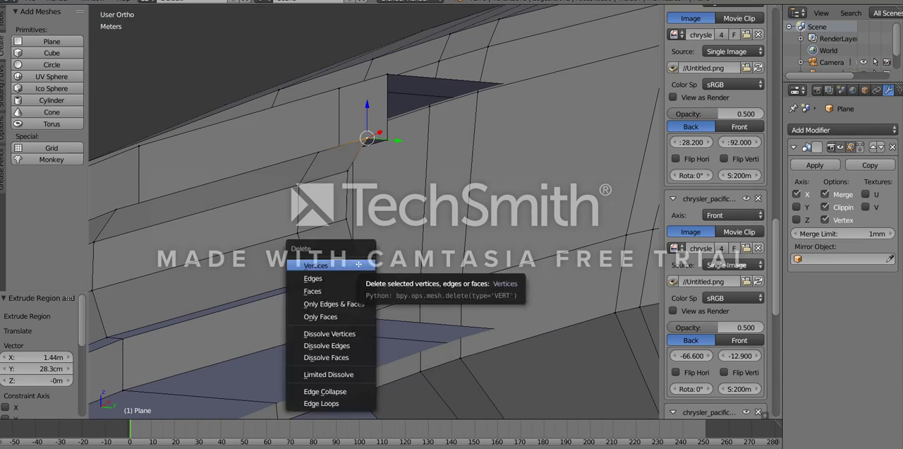
pyautogui.click(358, 265)
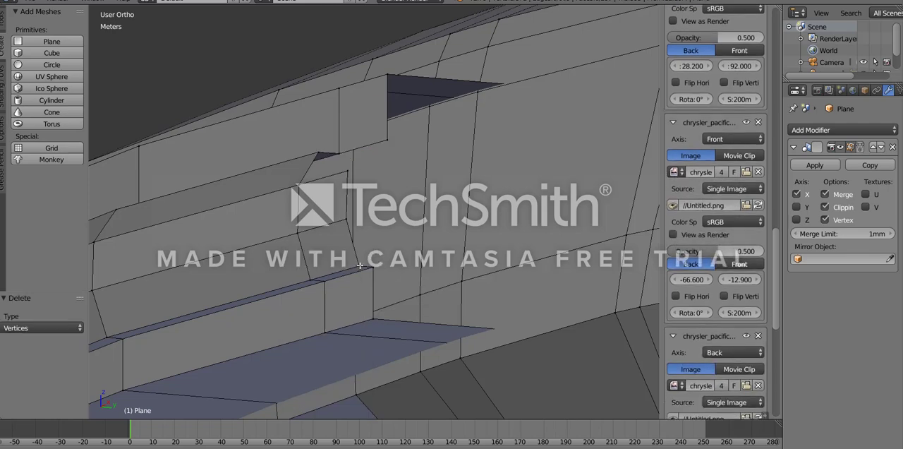
pyautogui.rightClick(360, 266)
pyautogui.press('x')
pyautogui.click(361, 267)
# - Move the nose's remaining two outer end vertices 48.1 cm back along Y and nudge them slightly further toward the body
pyautogui.rightClick(351, 214)
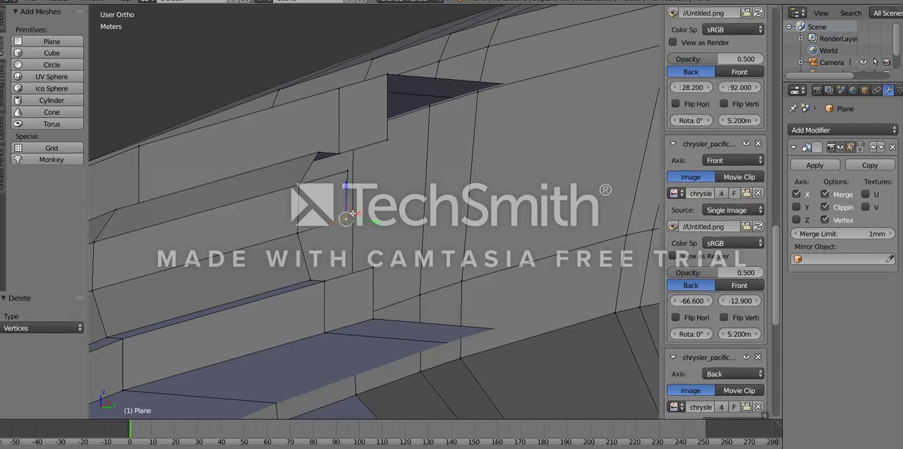
pyautogui.keyDown('ctrl'); pyautogui.rightClick(349, 173); pyautogui.keyUp('ctrl')
pyautogui.press('KP_7')
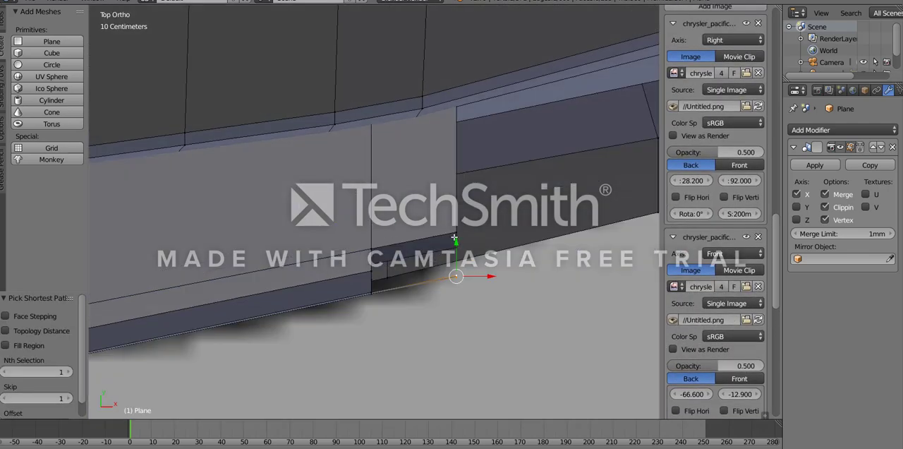
pyautogui.moveTo(454, 238); pyautogui.dragTo(458, 212)
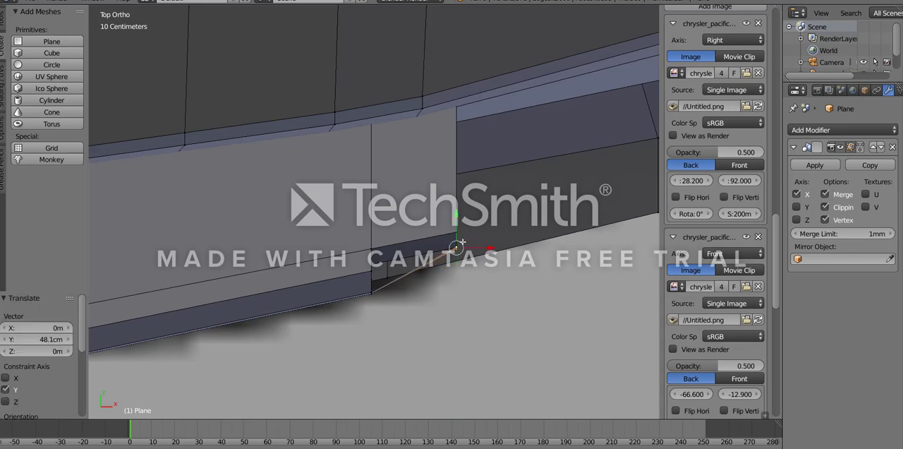
pyautogui.moveTo(459, 243); pyautogui.dragTo(370, 258, button='middle')
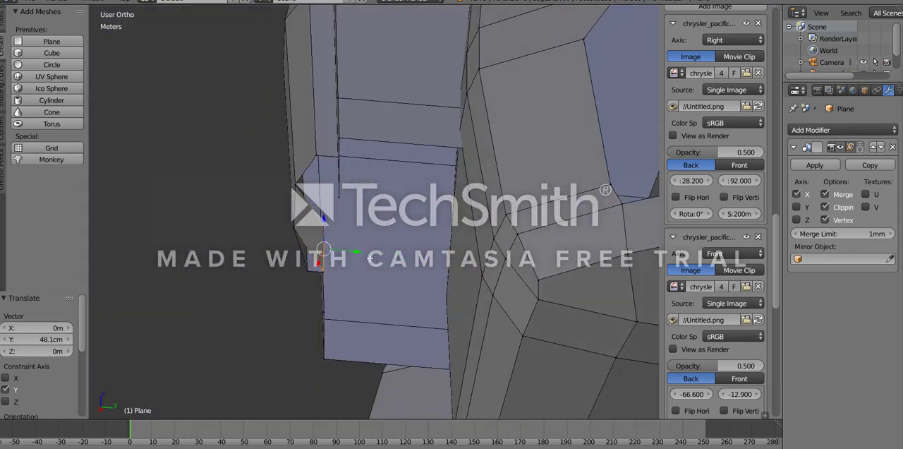
pyautogui.moveTo(360, 252); pyautogui.dragTo(369, 248)
# - Fill the open gap on the upper side of the nose's outer end with new faces between the surrounding vertices
pyautogui.moveTo(362, 185); pyautogui.dragTo(322, 162, button='middle')
pyautogui.rightClick(317, 162)
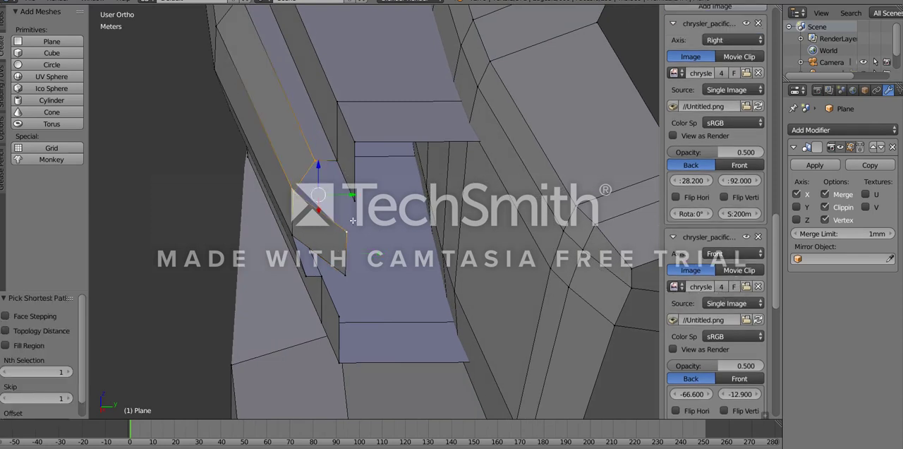
pyautogui.press('f')
pyautogui.rightClick(359, 194)
pyautogui.keyDown('ctrl'); pyautogui.rightClick(320, 167); pyautogui.keyUp('ctrl')
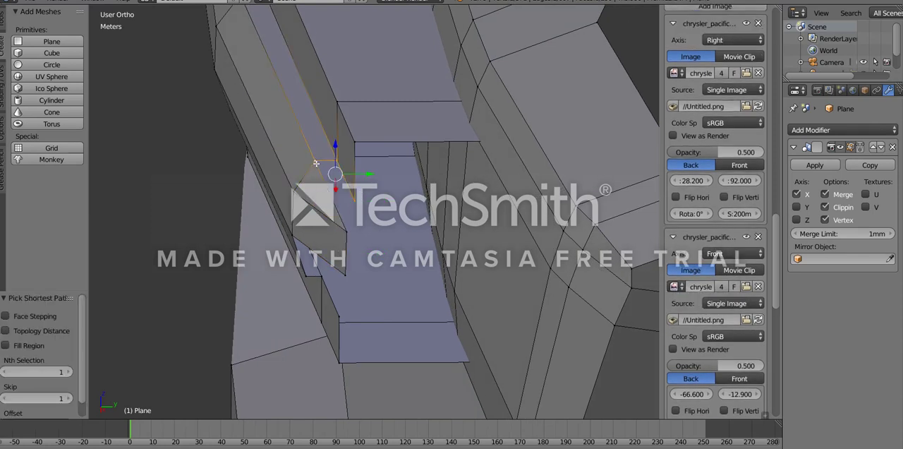
pyautogui.press('f')
pyautogui.rightClick(358, 199)
pyautogui.keyDown('ctrl'); pyautogui.rightClick(350, 226); pyautogui.keyUp('ctrl')
pyautogui.press('f')
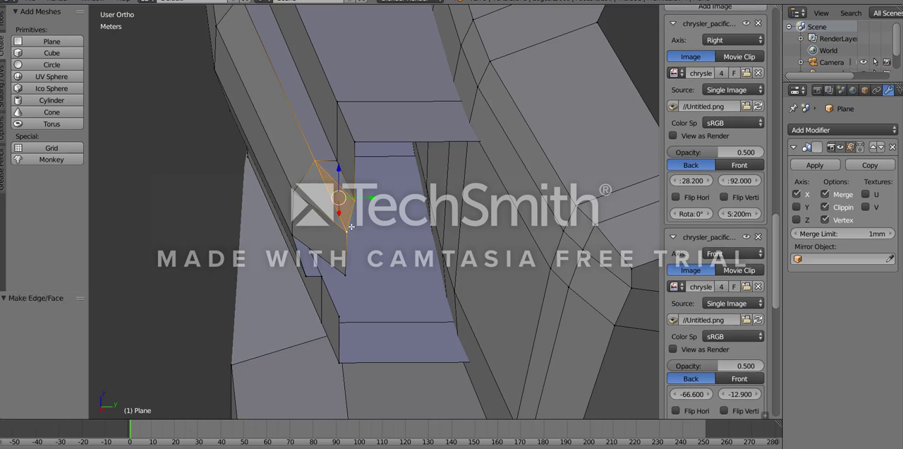
# - Fill the gap on the lower side of the nose's outer end with a new face
pyautogui.rightClick(351, 229)
pyautogui.moveTo(354, 306); pyautogui.dragTo(342, 224, button='middle')
pyautogui.rightClick(357, 238)
pyautogui.keyDown('ctrl'); pyautogui.rightClick(330, 252); pyautogui.keyUp('ctrl')
pyautogui.press('f')
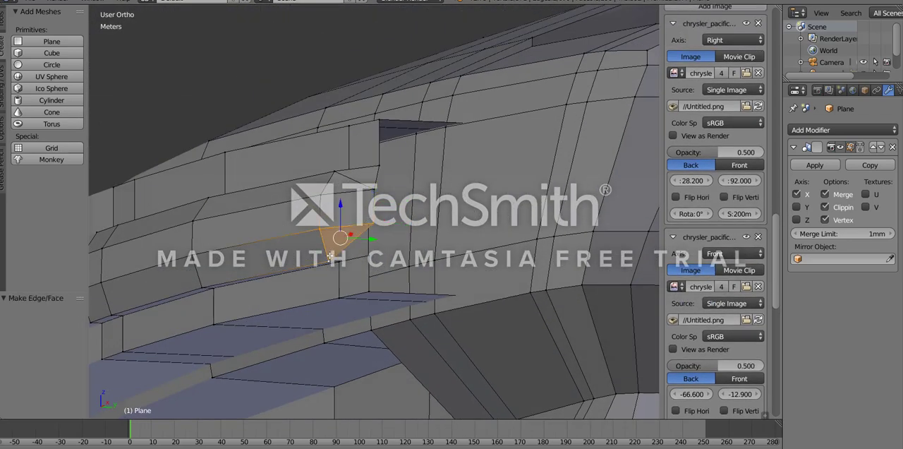
# - Fill the remaining gap beneath the nose's outer end with a face between its lower vertices
pyautogui.rightClick(330, 255)
pyautogui.moveTo(330, 255); pyautogui.dragTo(322, 234, button='middle')
pyautogui.keyDown('ctrl'); pyautogui.rightClick(354, 243); pyautogui.keyUp('ctrl')
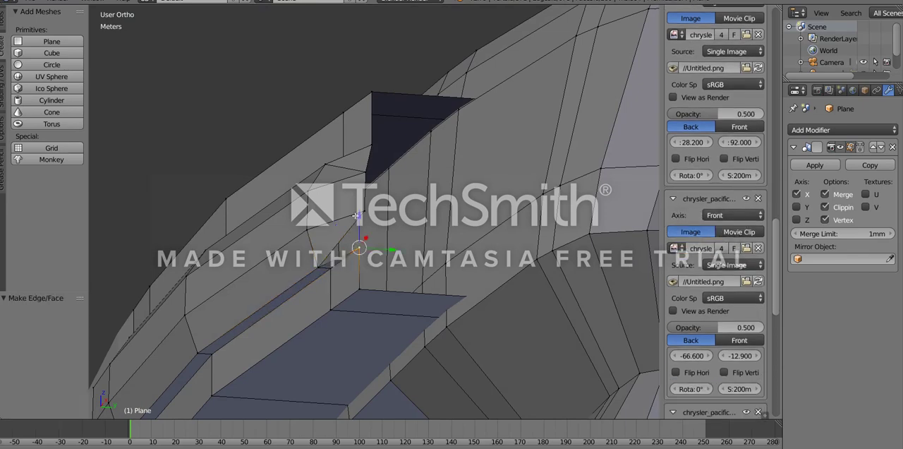
pyautogui.press('f')
# - Rotate the nose's outer end vertices by 3.38° in the side view
pyautogui.moveTo(362, 212); pyautogui.dragTo(335, 262, button='middle')
pyautogui.keyDown('ctrl'); pyautogui.rightClick(342, 209); pyautogui.keyUp('ctrl')
pyautogui.press('KP_3')
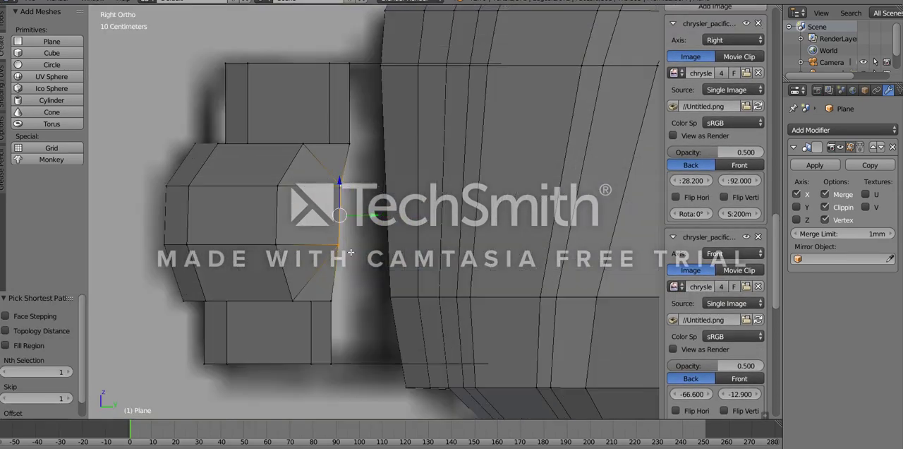
pyautogui.press('s')
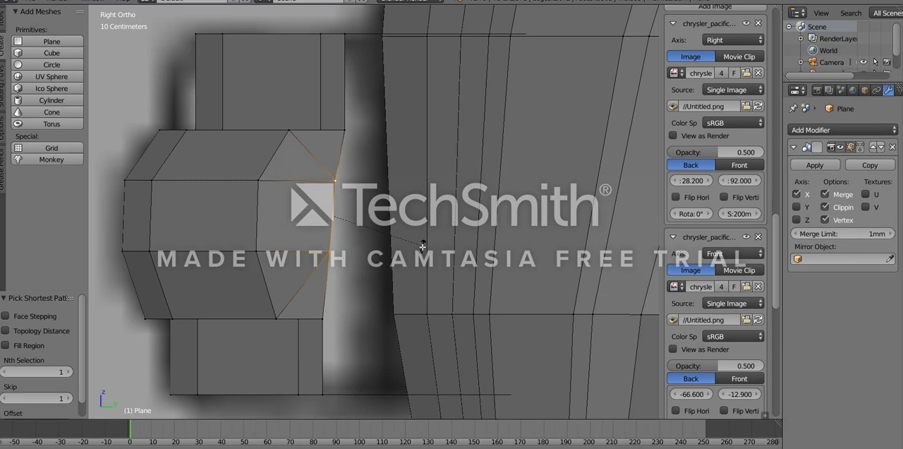
pyautogui.click(427, 248)
# - Examine the closed nose end on the whole front of the car outside edit mode and look through the available modifiers
pyautogui.scroll(-6, 423, 248)
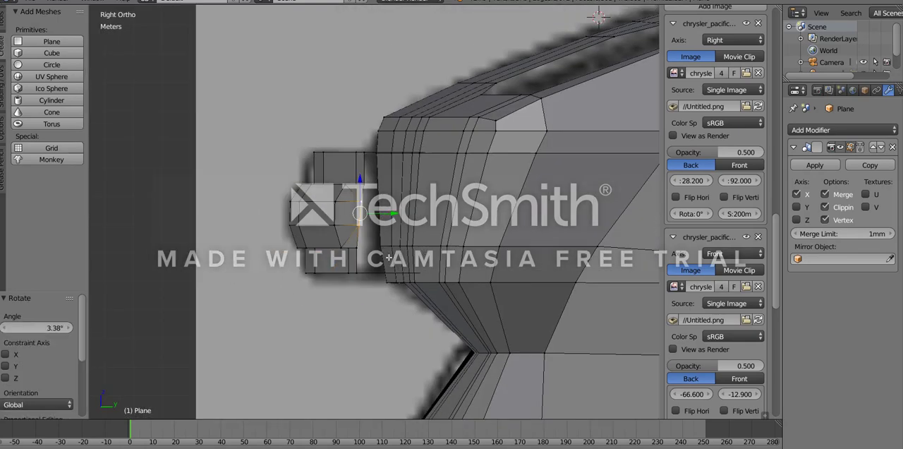
pyautogui.press('Tab')
pyautogui.scroll(4, 390, 255)
pyautogui.moveTo(389, 256); pyautogui.dragTo(627, 247, button='middle')
pyautogui.scroll(-6, 463, 287)
pyautogui.scroll(-4, 406, 236)
pyautogui.click(811, 130)
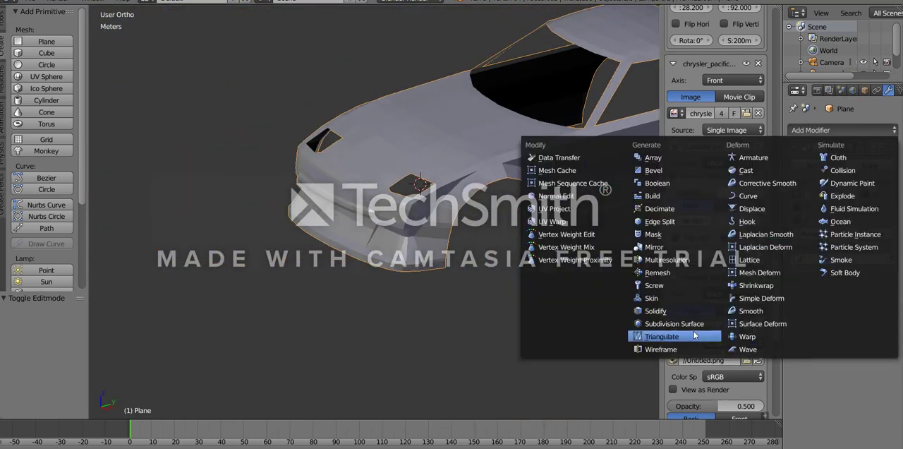
pyautogui.scroll(5, 387, 229)
pyautogui.press('Tab')
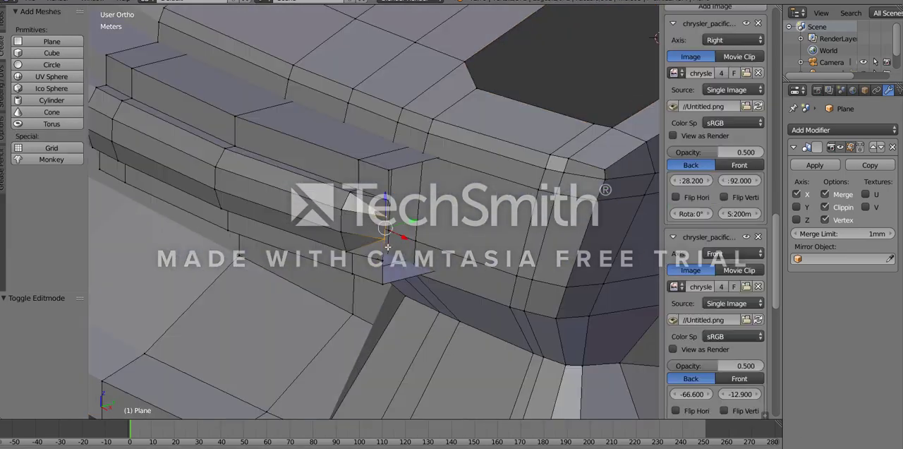
# - Extrude the bumper's open outer edge loop 4.89 m along X and 1.52 m along Y, following the top-view blueprint
pyautogui.press('z')
pyautogui.click(489, 115)
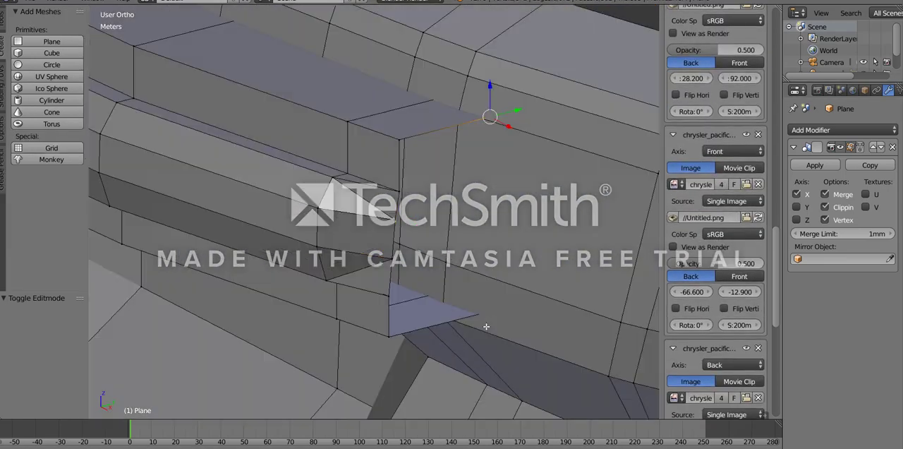
pyautogui.press('z')
pyautogui.press('z')
pyautogui.keyDown('ctrl'); pyautogui.rightClick(500, 315); pyautogui.keyUp('ctrl')
pyautogui.press('z')
pyautogui.scroll(-5, 490, 306)
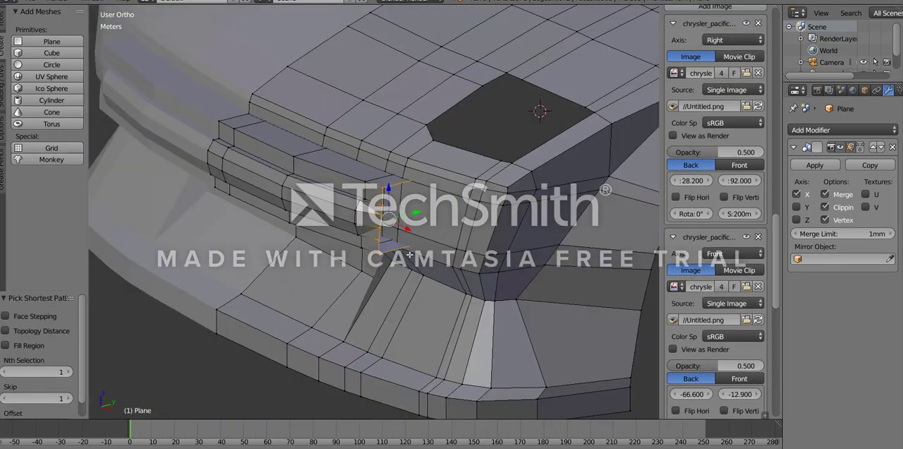
pyautogui.moveTo(410, 255); pyautogui.dragTo(419, 270, button='middle')
pyautogui.press('KP_7')
pyautogui.press('z')
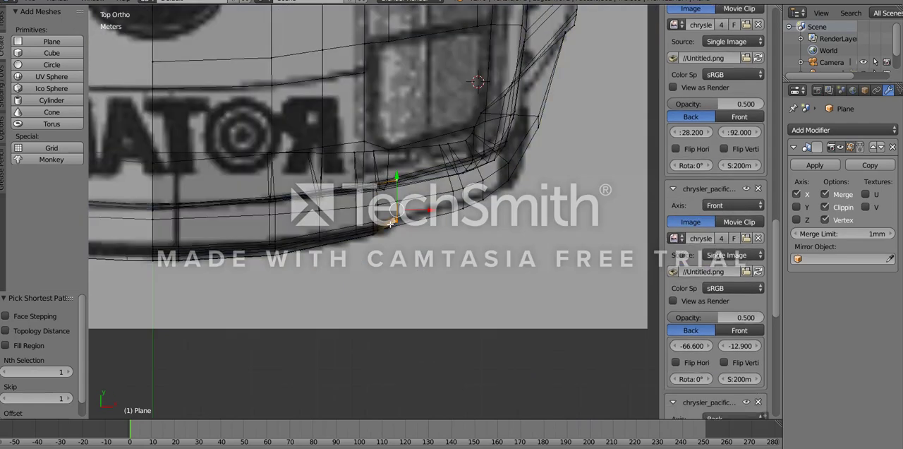
pyautogui.keyDown('shift'); pyautogui.moveTo(420, 222); pyautogui.dragTo(377, 251, button='middle'); pyautogui.keyUp('shift')
pyautogui.press('g')
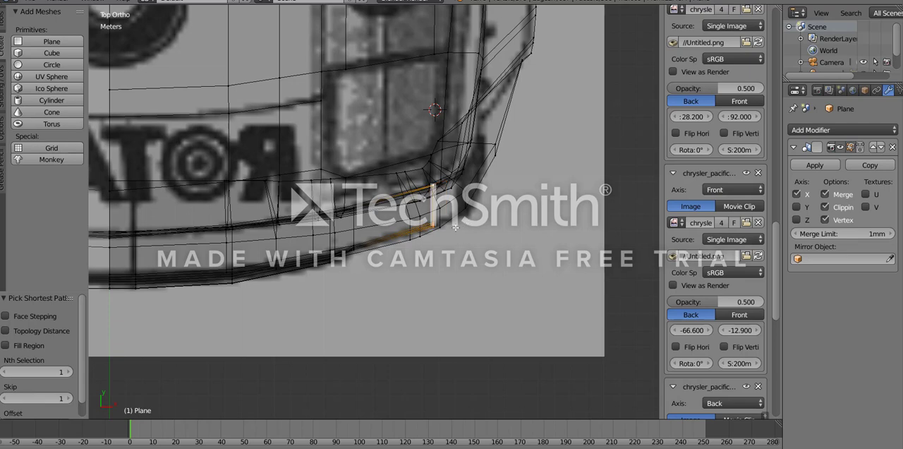
pyautogui.click(456, 225)
# - Examine the extended bumper section against the rest of the front end outside edit mode
pyautogui.press('z')
pyautogui.scroll(-2, 457, 225)
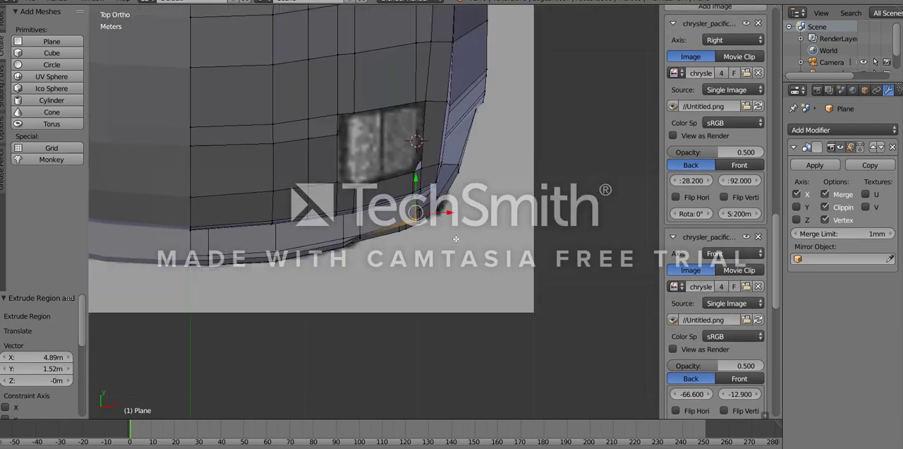
pyautogui.moveTo(457, 225); pyautogui.dragTo(373, 153, button='middle')
pyautogui.press('Tab')
pyautogui.scroll(-4, 390, 273)
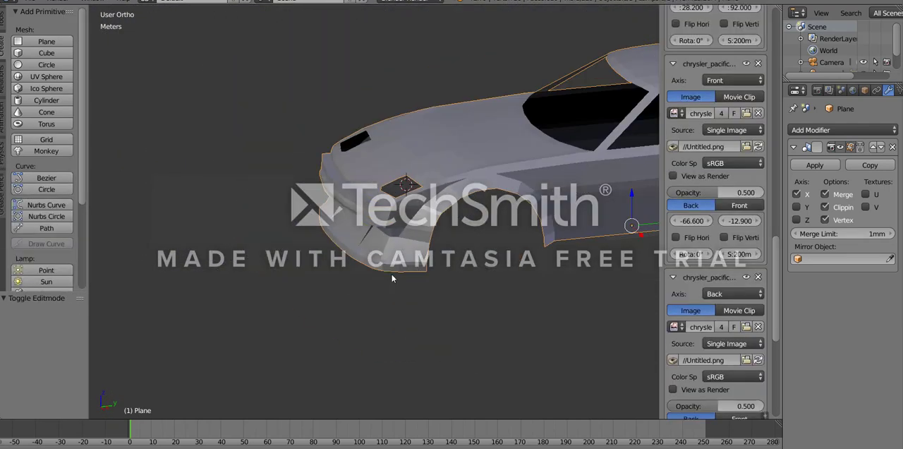
pyautogui.moveTo(391, 273); pyautogui.dragTo(435, 280, button='middle')
pyautogui.press('Tab')
pyautogui.scroll(5, 435, 280)
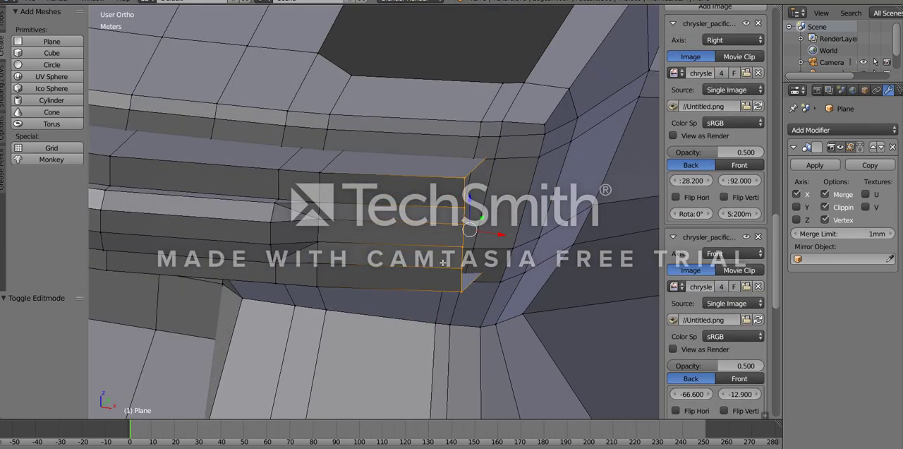
pyautogui.press('KP_1')
pyautogui.press('x')
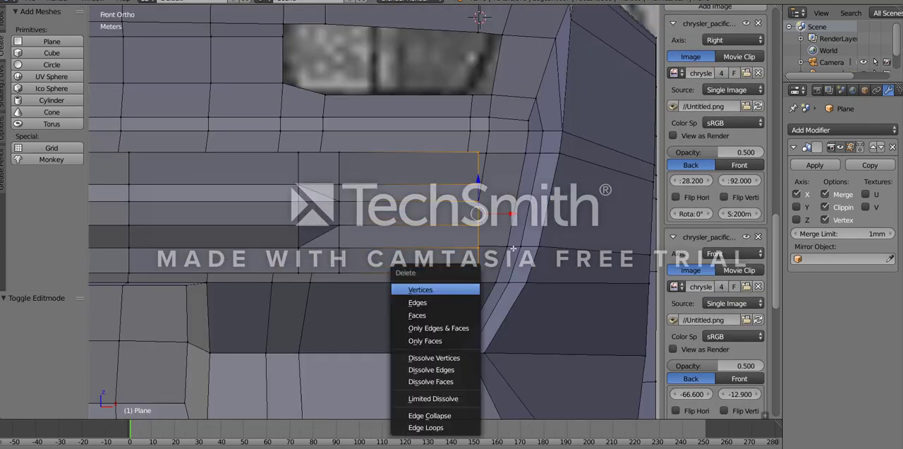
pyautogui.press('z')
pyautogui.press('z')
pyautogui.press('z')
pyautogui.press('z')
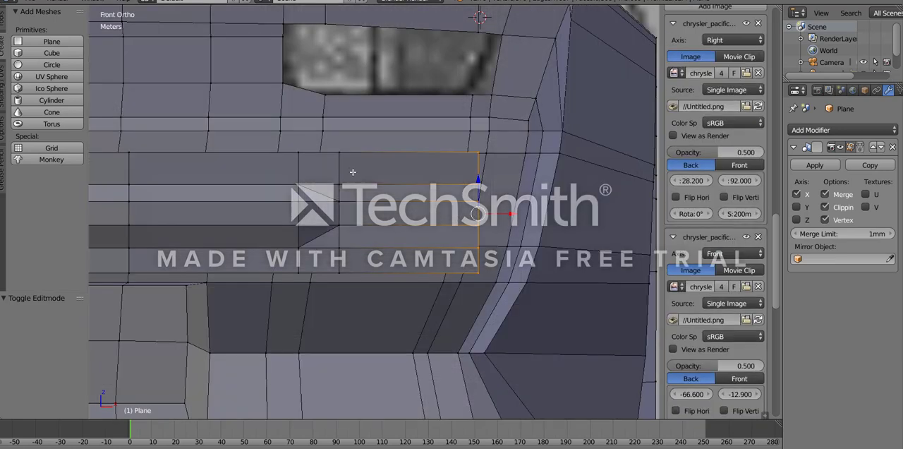
pyautogui.moveTo(353, 172)
pyautogui.mouseDown(button='middle')
pyautogui.moveTo(343, 166)
pyautogui.moveTo(364, 226)
pyautogui.mouseUp(button='middle')
pyautogui.press('z')
pyautogui.rightClick(343, 156)
pyautogui.press('z')
pyautogui.press('z')
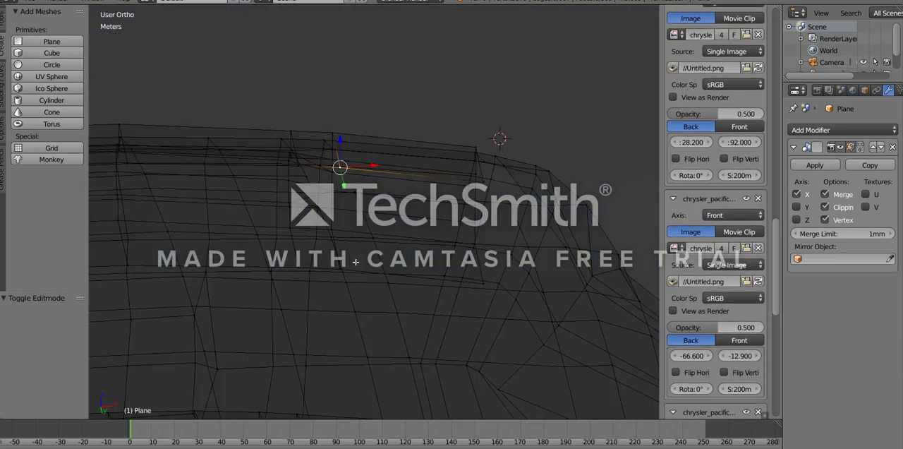
pyautogui.keyDown('ctrl'); pyautogui.rightClick(346, 273); pyautogui.keyUp('ctrl')
pyautogui.hotkey('ctrl', 'z')
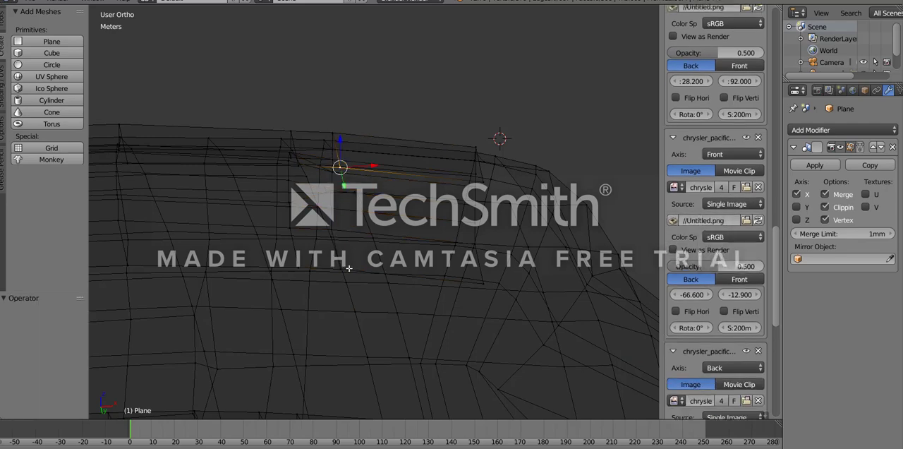
pyautogui.hotkey('ctrl', 'z')
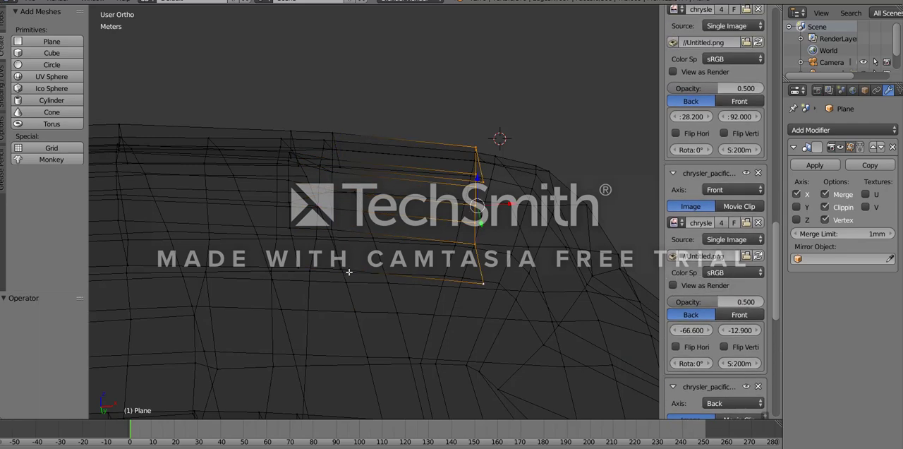
# - Move the vertical edge loop beside the nose's outer end 1.05 m inward along X
pyautogui.rightClick(349, 272)
pyautogui.press('z')
pyautogui.moveTo(349, 272)
pyautogui.mouseDown(button='middle')
pyautogui.moveTo(369, 306)
pyautogui.moveTo(369, 223)
pyautogui.mouseUp(button='middle')
pyautogui.press('z')
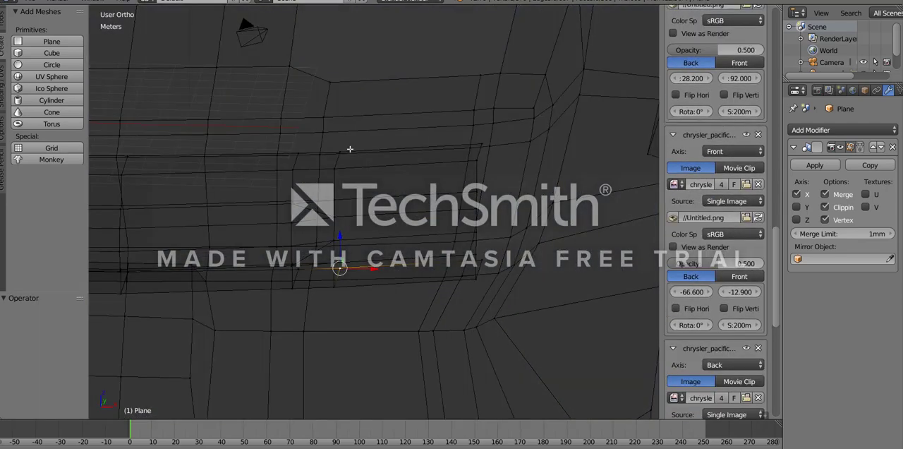
pyautogui.keyDown('ctrl'); pyautogui.rightClick(348, 151); pyautogui.keyUp('ctrl')
pyautogui.press('z')
pyautogui.press('KP_7')
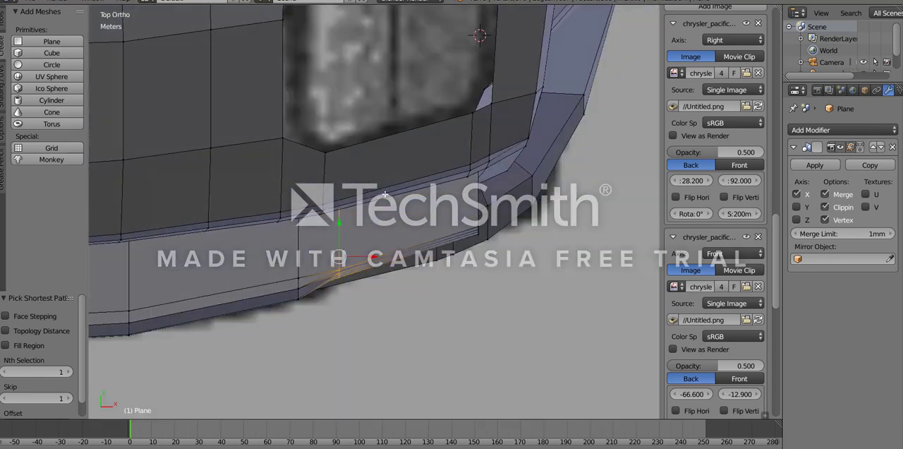
pyautogui.press('z')
pyautogui.press('g')
pyautogui.press('x')
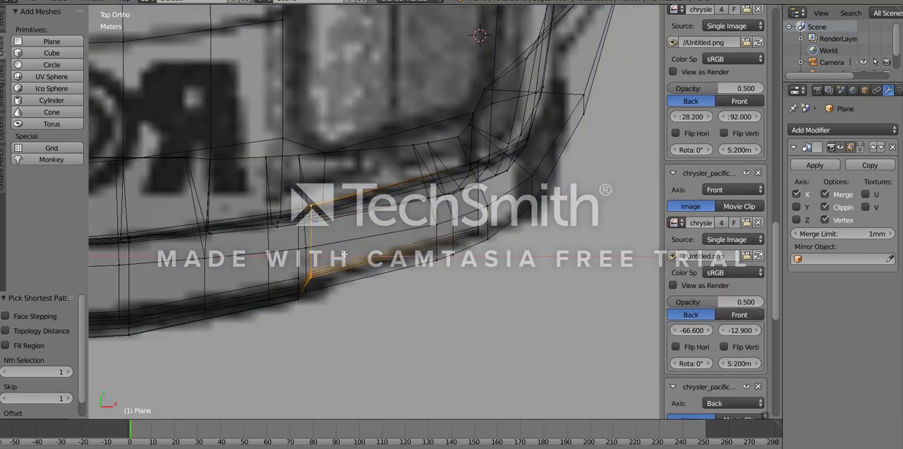
pyautogui.click(342, 255)
# - Shift the edge loop beside the nose slightly forward along Y to follow the bumper's curve
pyautogui.press('z')
pyautogui.press('g')
pyautogui.press('y')
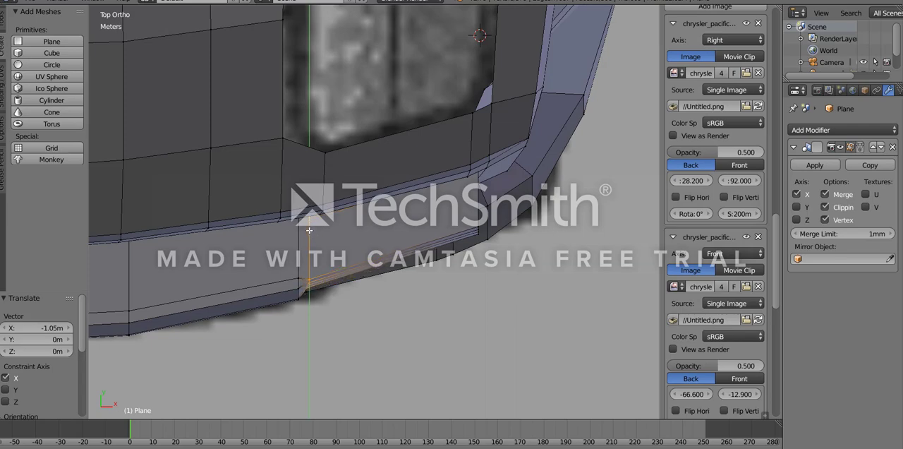
pyautogui.click(309, 229)
pyautogui.moveTo(352, 267)
pyautogui.mouseDown(button='middle')
pyautogui.moveTo(327, 270)
pyautogui.moveTo(360, 262)
pyautogui.mouseUp(button='middle')
pyautogui.press('Tab')
pyautogui.press('Tab')
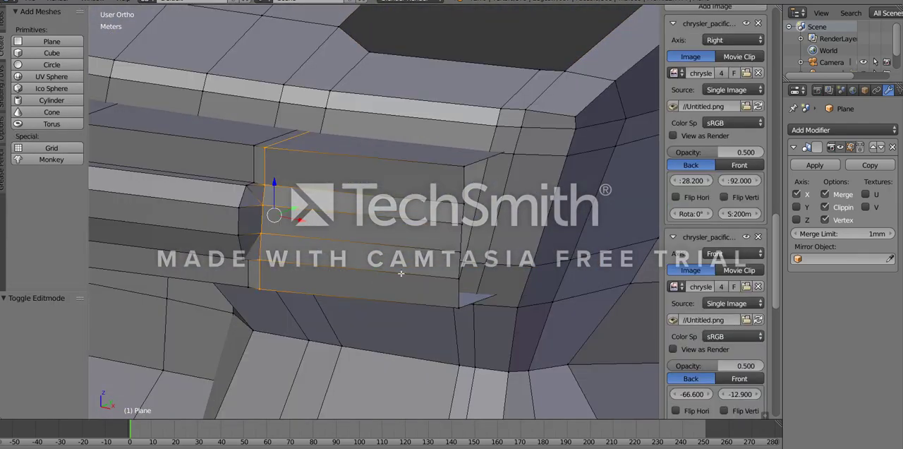
# - Extrude the bumper's open outer edge loop 1.15 m along X and 80.4 cm along Y toward the body corner
pyautogui.moveTo(404, 268); pyautogui.dragTo(356, 286, button='middle')
pyautogui.press('z')
pyautogui.rightClick(498, 210)
pyautogui.press('z')
pyautogui.press('z')
pyautogui.press('z')
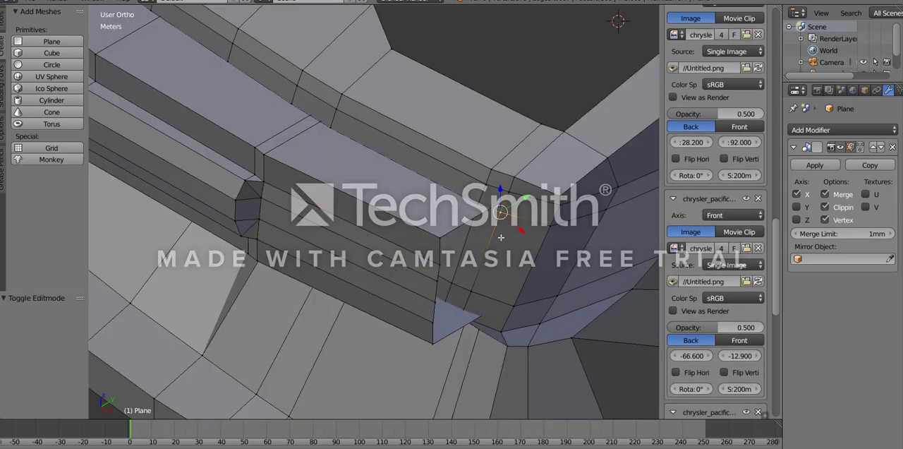
pyautogui.press('z')
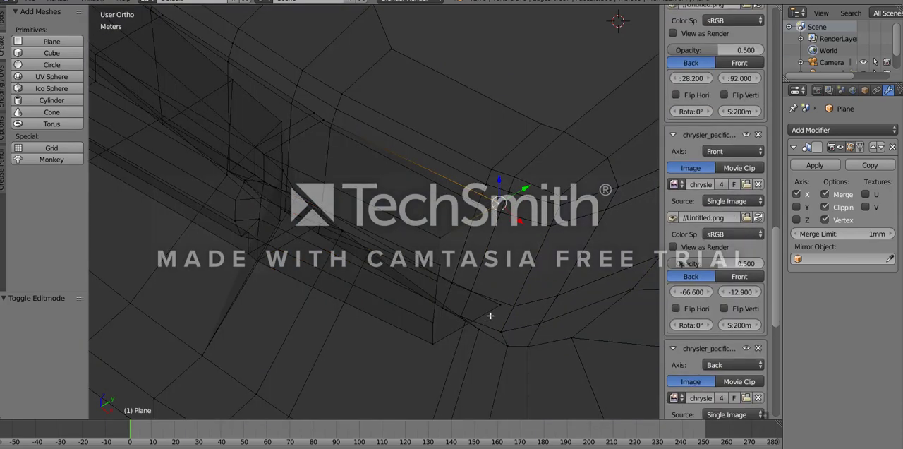
pyautogui.keyDown('ctrl'); pyautogui.rightClick(487, 316); pyautogui.keyUp('ctrl')
pyautogui.press('z')
pyautogui.moveTo(490, 313)
pyautogui.mouseDown(button='middle')
pyautogui.moveTo(403, 250)
pyautogui.moveTo(360, 260)
pyautogui.moveTo(447, 294)
pyautogui.mouseUp(button='middle')
pyautogui.press('KP_7')
pyautogui.scroll(2, 424, 249)
pyautogui.scroll(-2, 424, 244)
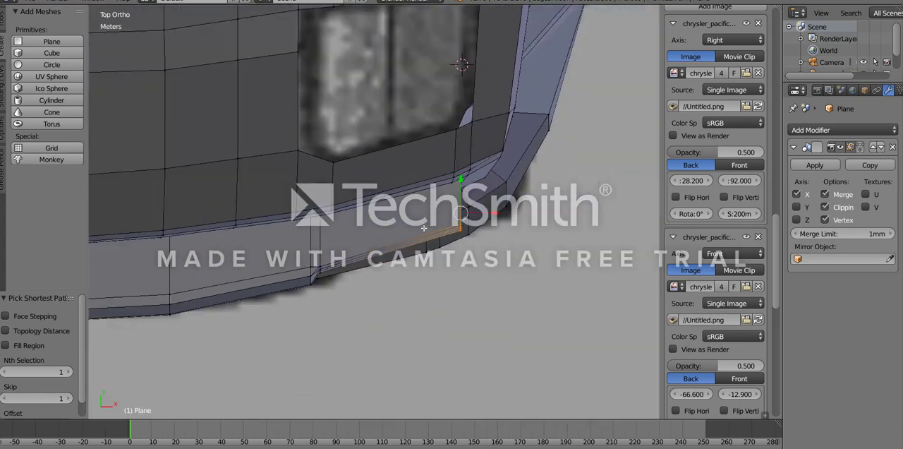
pyautogui.keyDown('shift'); pyautogui.moveTo(425, 230); pyautogui.dragTo(262, 304, button='middle'); pyautogui.keyUp('shift')
pyautogui.scroll(2, 290, 337)
pyautogui.press('z')
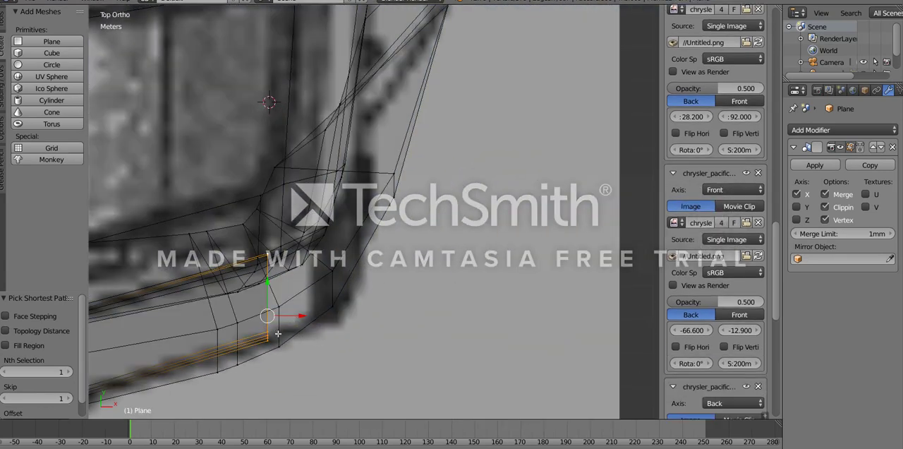
pyautogui.press('e')
pyautogui.click(315, 306)
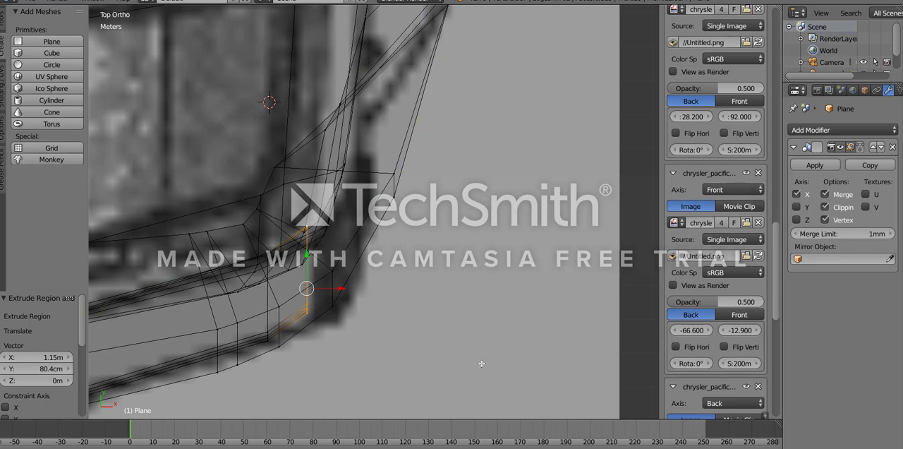
# - Rotate the new outer edge loop by -21.3° and scale it to 0.787 along Y
pyautogui.press('r')
pyautogui.click(498, 328)
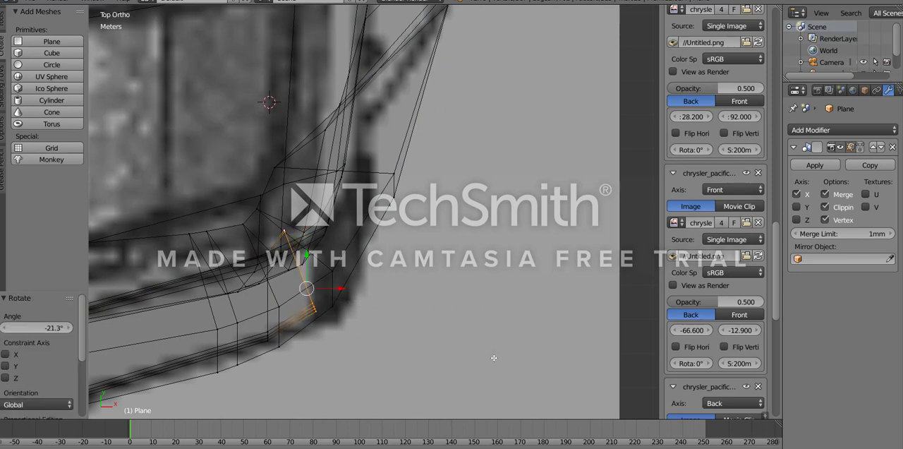
pyautogui.press('s')
pyautogui.press('y')
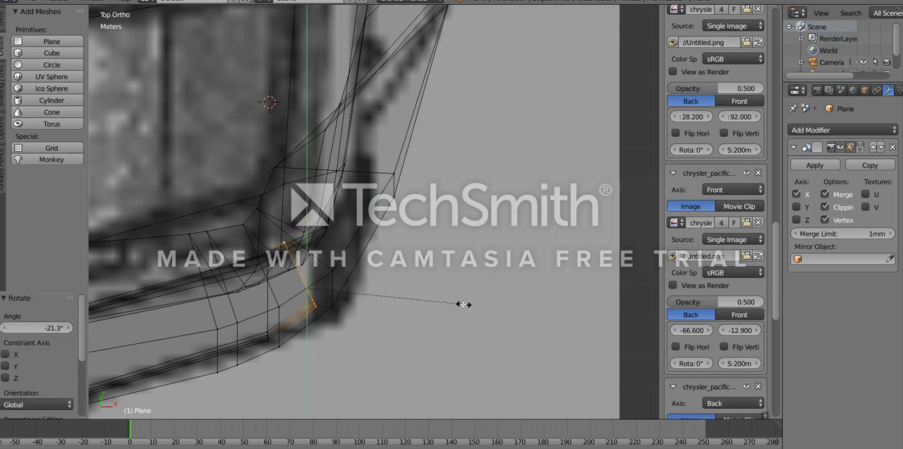
pyautogui.click(461, 304)
# - Extrude the bumper end further around the corner, rotate the new edge loop by -36.2° and move it 25 cm along Y
pyautogui.scroll(1, 302, 287)
pyautogui.press('z')
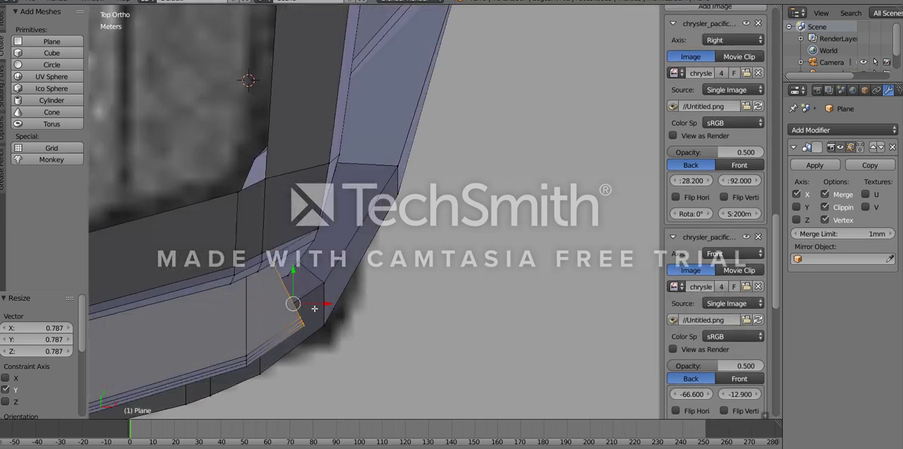
pyautogui.press('z')
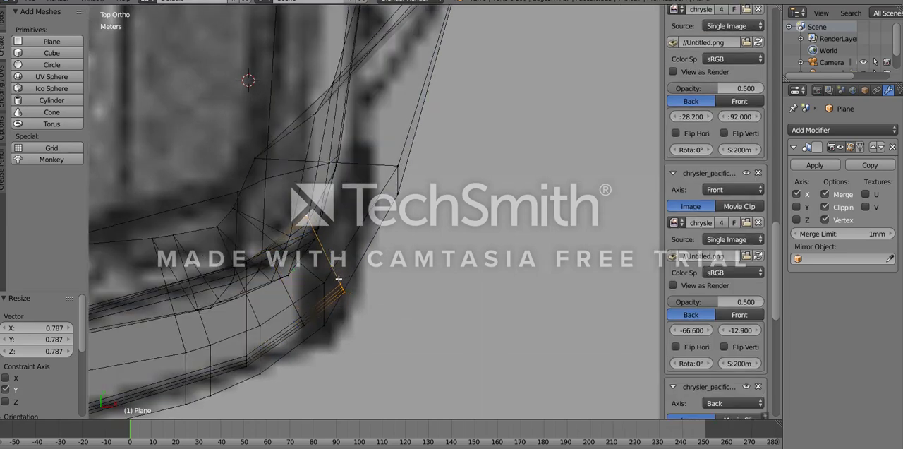
pyautogui.press('e')
pyautogui.click(465, 258)
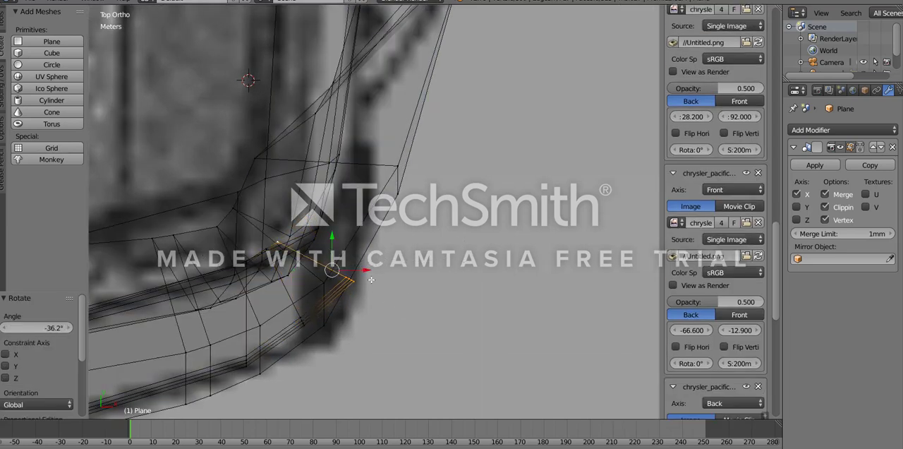
pyautogui.scroll(1, 413, 311)
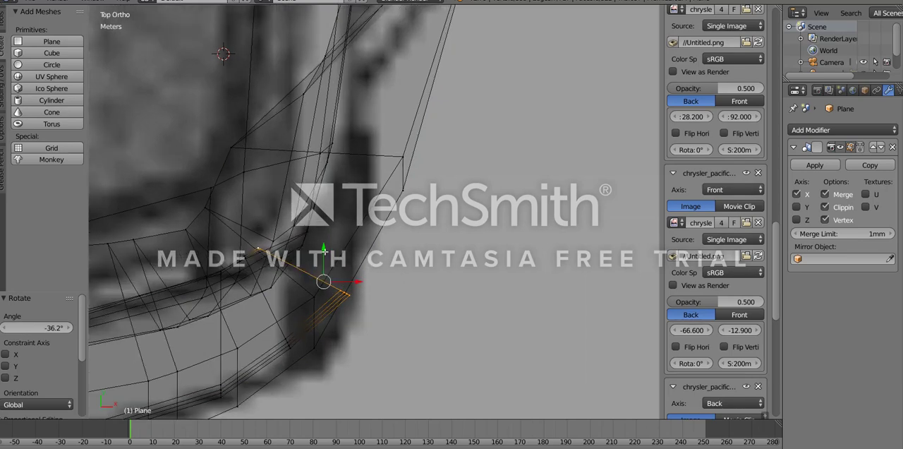
pyautogui.moveTo(326, 252); pyautogui.dragTo(326, 246)
# - Move the vertical edge loop at the front bumper's corner along Y to match the blueprint outline in top view
pyautogui.moveTo(347, 373); pyautogui.dragTo(238, 169, button='middle')
pyautogui.press('z')
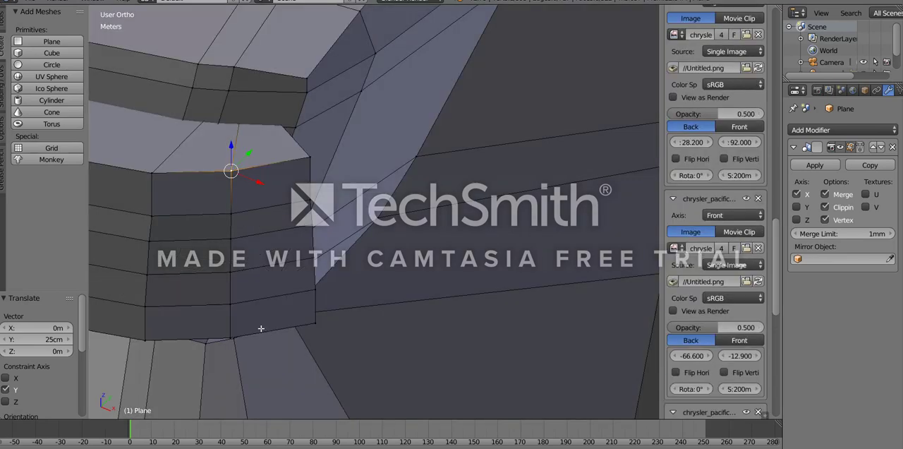
pyautogui.moveTo(258, 329); pyautogui.dragTo(258, 215, button='middle')
pyautogui.keyDown('ctrl'); pyautogui.rightClick(232, 210); pyautogui.keyUp('ctrl')
pyautogui.press('KP_7')
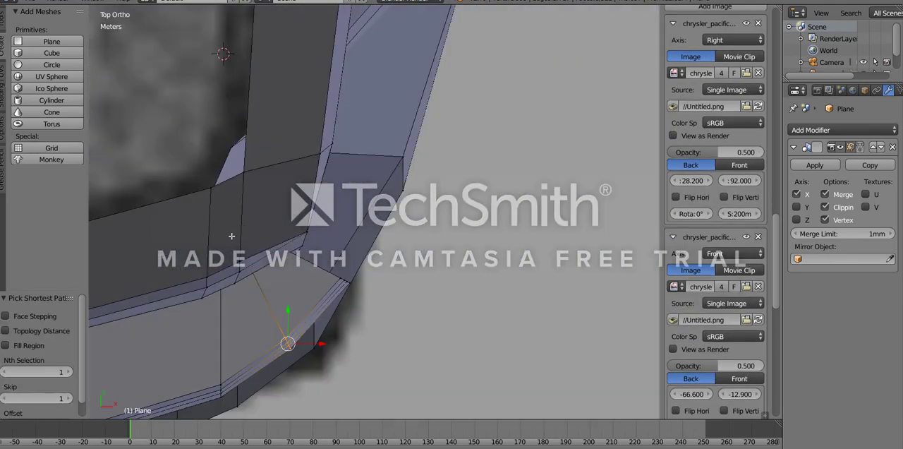
pyautogui.press('z')
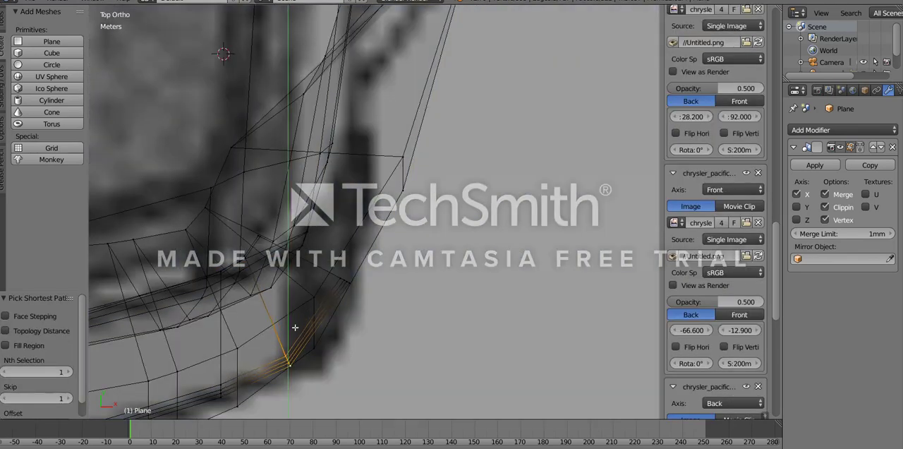
pyautogui.click(295, 328)
# - Select the corner edge loop together with the neighbouring loop toward the nose and move both -24.3 cm along Y
pyautogui.press('z')
pyautogui.moveTo(285, 367)
pyautogui.mouseDown(button='middle')
pyautogui.moveTo(264, 345)
pyautogui.moveTo(227, 265)
pyautogui.mouseUp(button='middle')
pyautogui.keyDown('ctrl'); pyautogui.rightClick(196, 244); pyautogui.keyUp('ctrl')
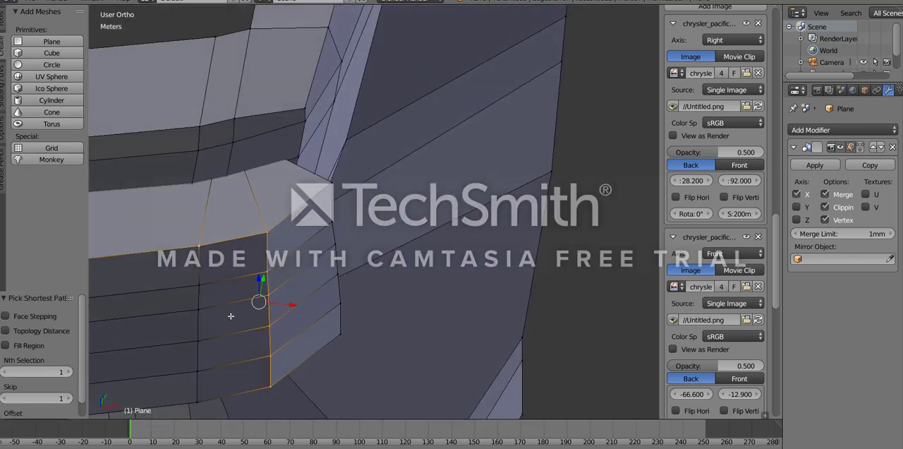
pyautogui.moveTo(230, 315); pyautogui.dragTo(220, 240, button='middle')
pyautogui.keyDown('ctrl'); pyautogui.rightClick(188, 252); pyautogui.keyUp('ctrl')
pyautogui.press('KP_7')
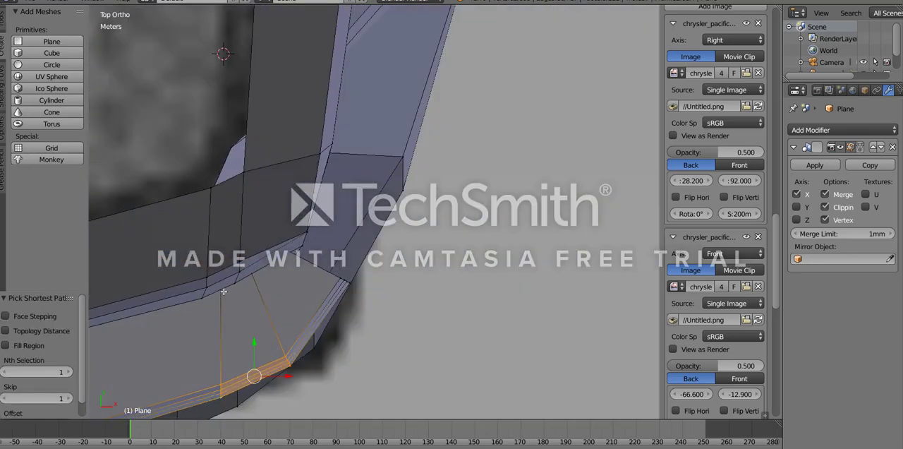
pyautogui.press('z')
pyautogui.keyDown('shift'); pyautogui.moveTo(295, 368); pyautogui.dragTo(436, 283, button='middle'); pyautogui.keyUp('shift')
pyautogui.scroll(-1, 457, 298)
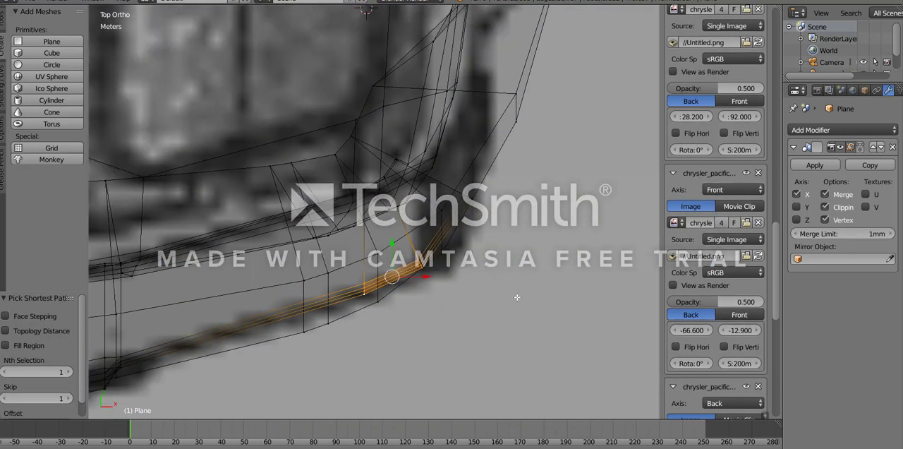
pyautogui.click(520, 315)
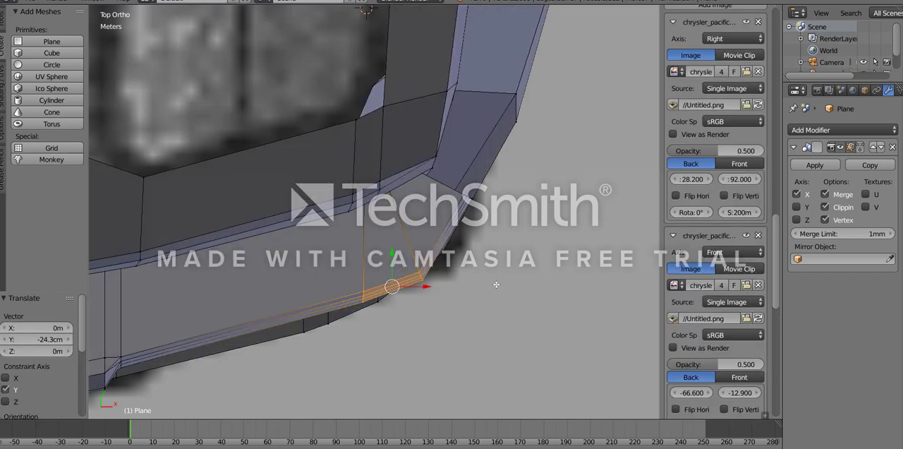
# - Select the bumper's open end edge loop and extrude it 54.3 cm along X and 2.04 m along Y
pyautogui.moveTo(465, 302); pyautogui.dragTo(355, 186, button='middle')
pyautogui.press('z')
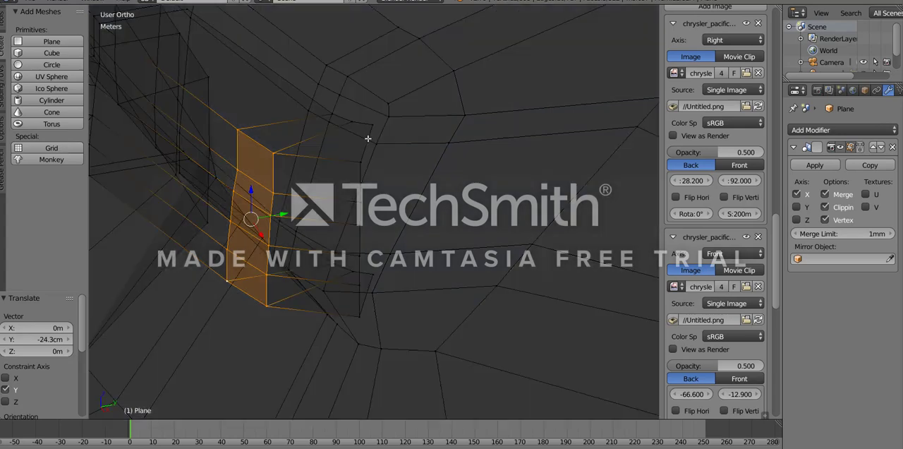
pyautogui.press('a')
pyautogui.rightClick(371, 130)
pyautogui.press('z')
pyautogui.moveTo(394, 307); pyautogui.dragTo(396, 236, button='middle')
pyautogui.press('z')
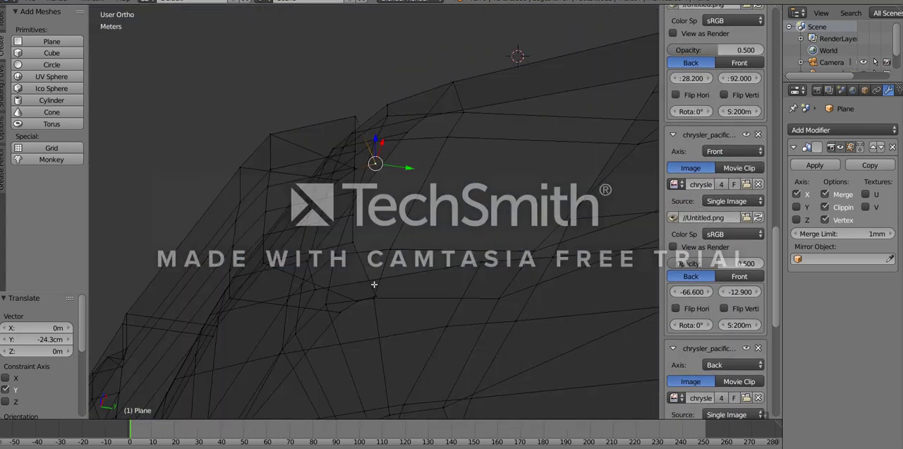
pyautogui.keyDown('ctrl'); pyautogui.rightClick(374, 285); pyautogui.keyUp('ctrl')
pyautogui.hotkey('ctrl', 'z')
pyautogui.keyDown('ctrl'); pyautogui.rightClick(371, 284); pyautogui.keyUp('ctrl')
pyautogui.hotkey('ctrl', 'z')
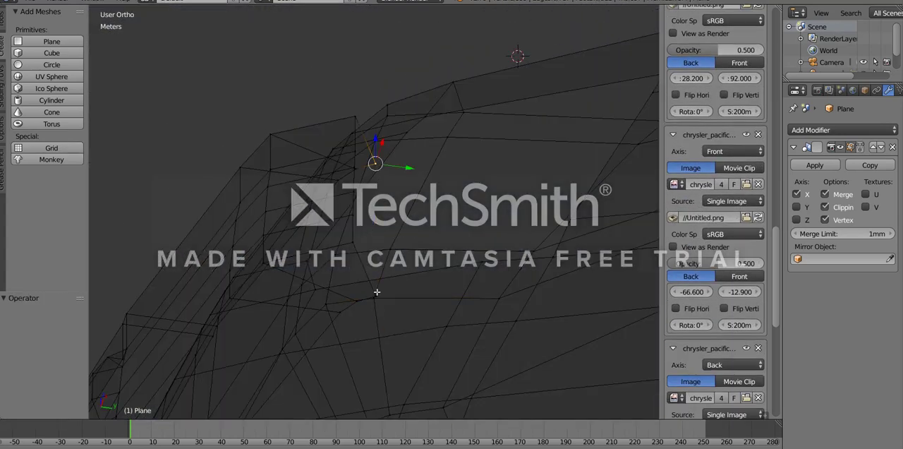
pyautogui.keyDown('ctrl'); pyautogui.rightClick(378, 293); pyautogui.keyUp('ctrl')
pyautogui.press('KP_7')
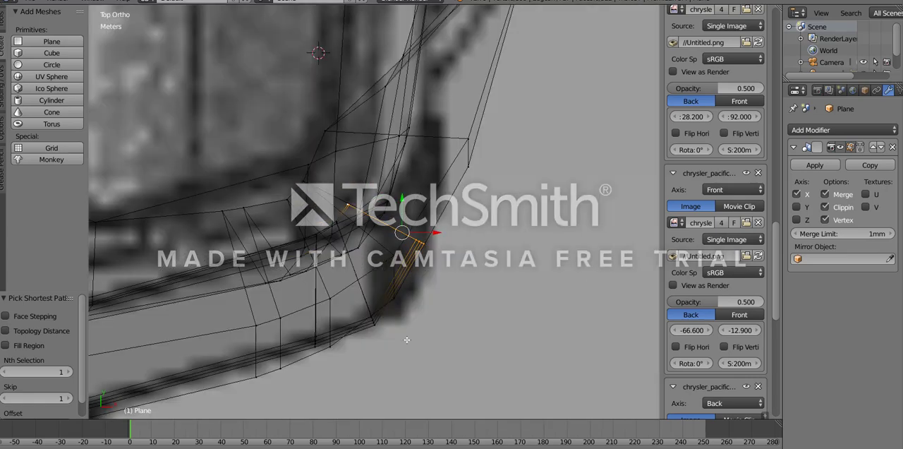
pyautogui.press('e')
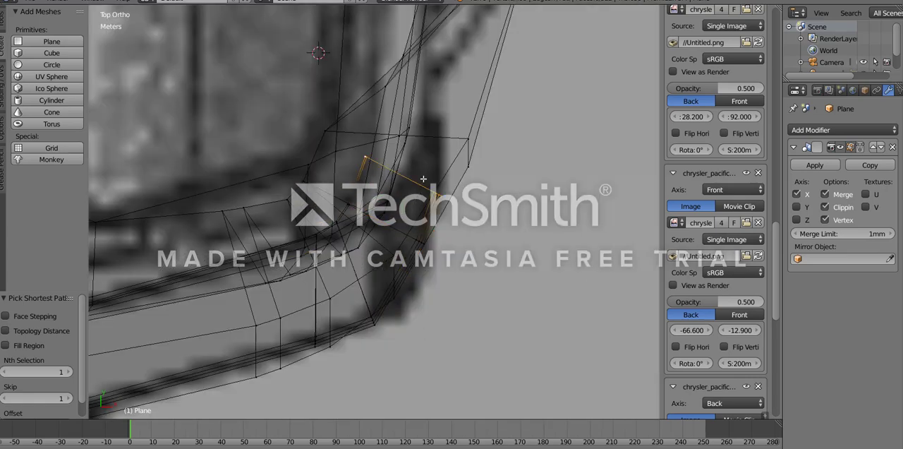
pyautogui.click(427, 151)
# - Rotate the new end edge loop by -25.4° and narrow it along X to fit the bumper outline
pyautogui.press('r')
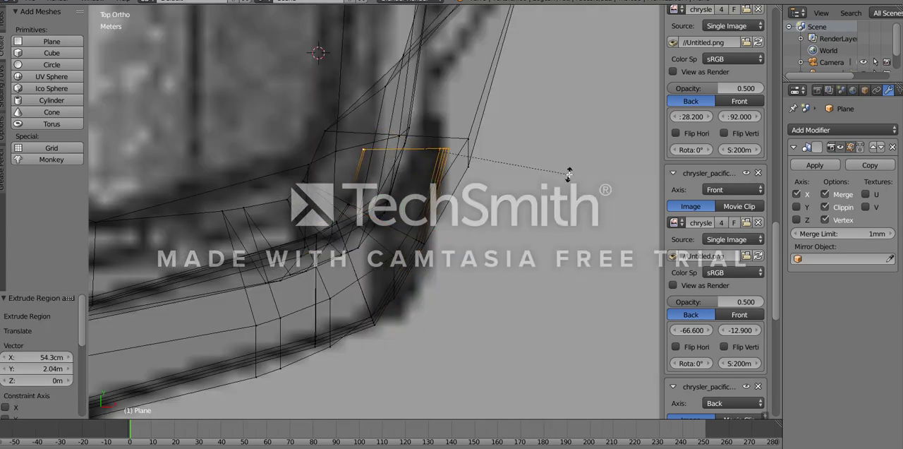
pyautogui.click(580, 188)
pyautogui.press('s')
pyautogui.press('x')
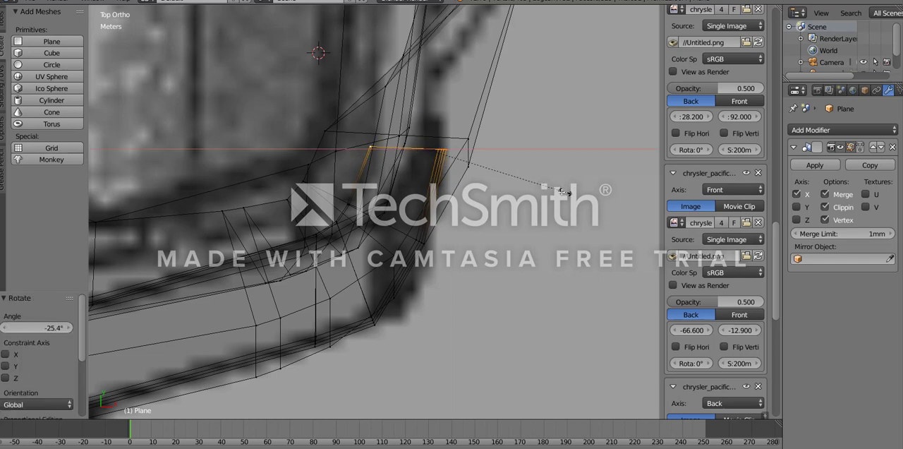
pyautogui.click(559, 192)
# - Extrude the bumper end straight back along the body side by 1.29 m, then flatten its edge loop to 0.061 along Y
pyautogui.moveTo(427, 116); pyautogui.dragTo(423, 81)
pyautogui.press('e')
pyautogui.press('x')
pyautogui.rightClick(433, 120)
pyautogui.press('y')
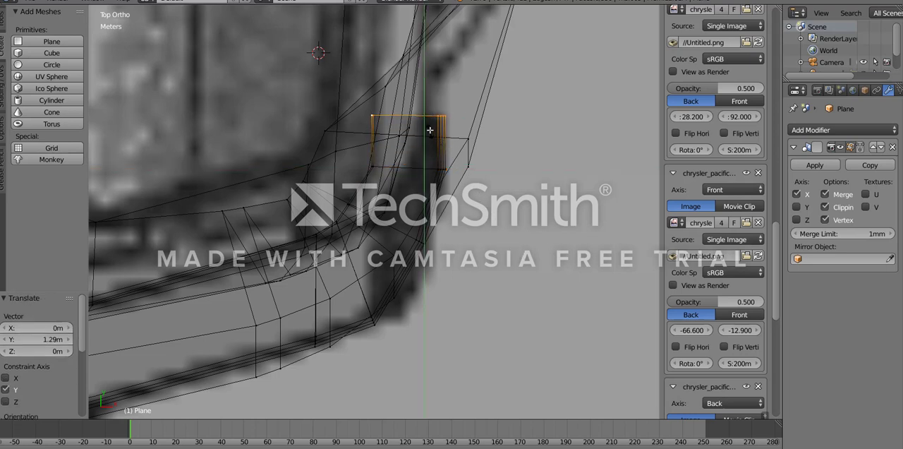
pyautogui.click(429, 121)
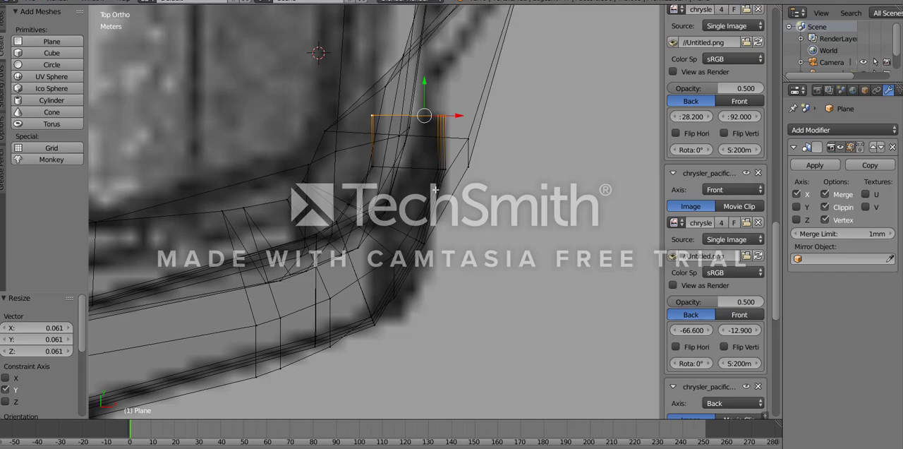
# - Rotate the bumper's rear end edge loop by -13.2° in side view to follow the slanted blueprint edge
pyautogui.press('z')
pyautogui.moveTo(436, 196)
pyautogui.mouseDown(button='middle')
pyautogui.moveTo(377, 174)
pyautogui.moveTo(301, 106)
pyautogui.moveTo(335, 185)
pyautogui.mouseUp(button='middle')
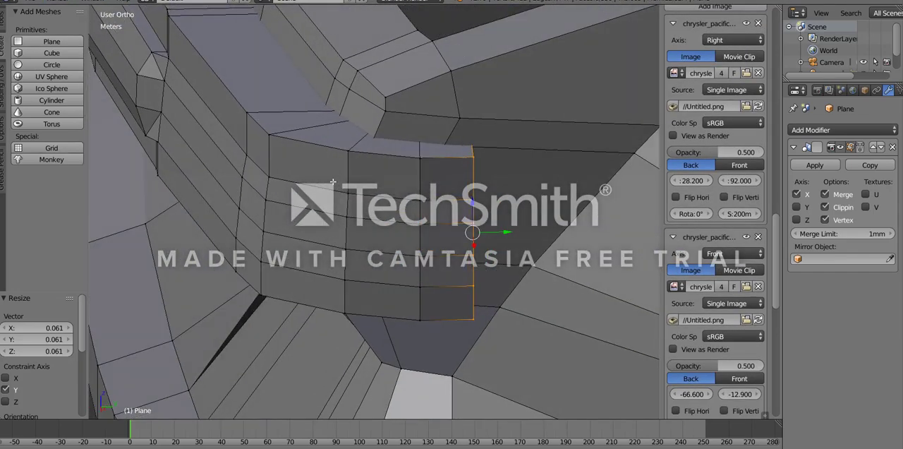
pyautogui.press('KP_3')
pyautogui.press('z')
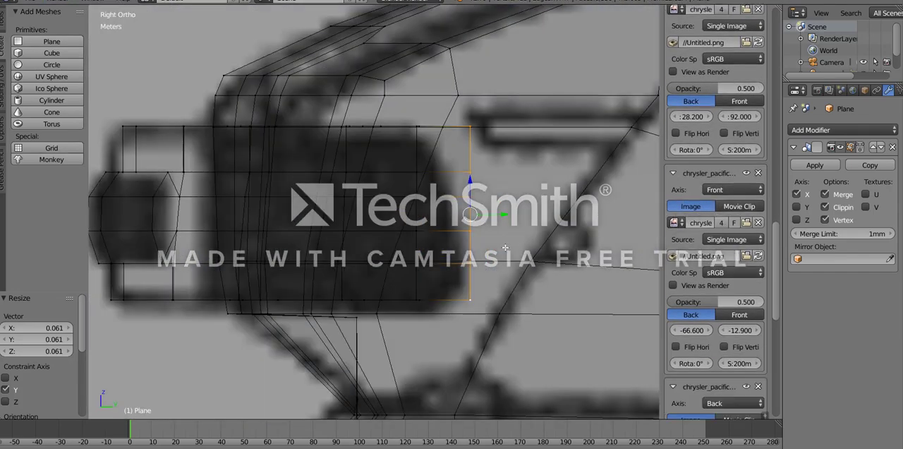
pyautogui.press('z')
pyautogui.moveTo(469, 220); pyautogui.dragTo(445, 240, button='middle')
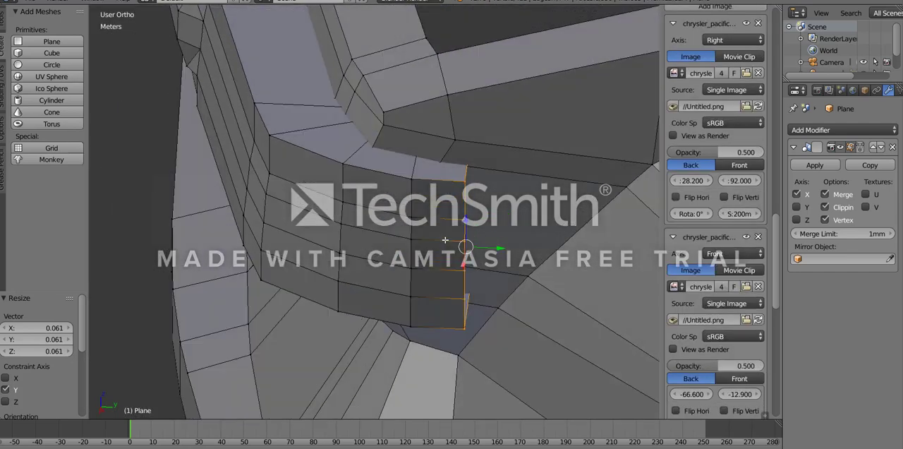
pyautogui.press('z')
pyautogui.press('z')
pyautogui.moveTo(452, 190); pyautogui.dragTo(494, 226, button='middle')
pyautogui.press('KP_3')
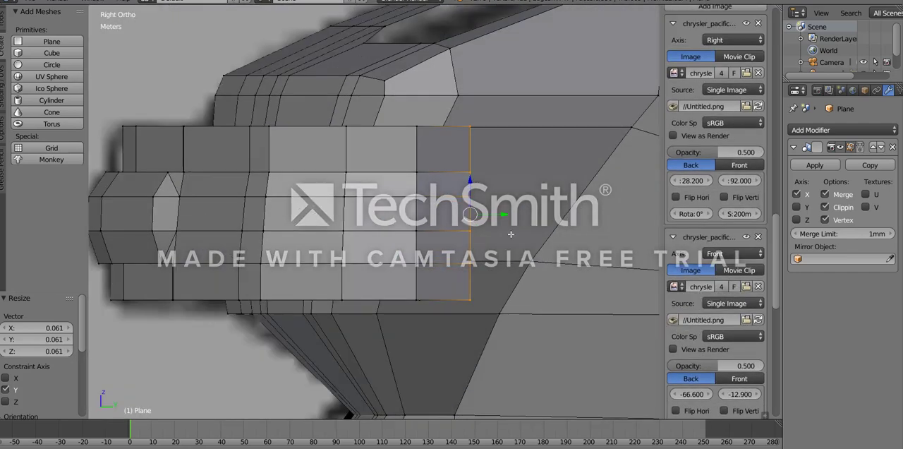
pyautogui.press('z')
pyautogui.press('r')
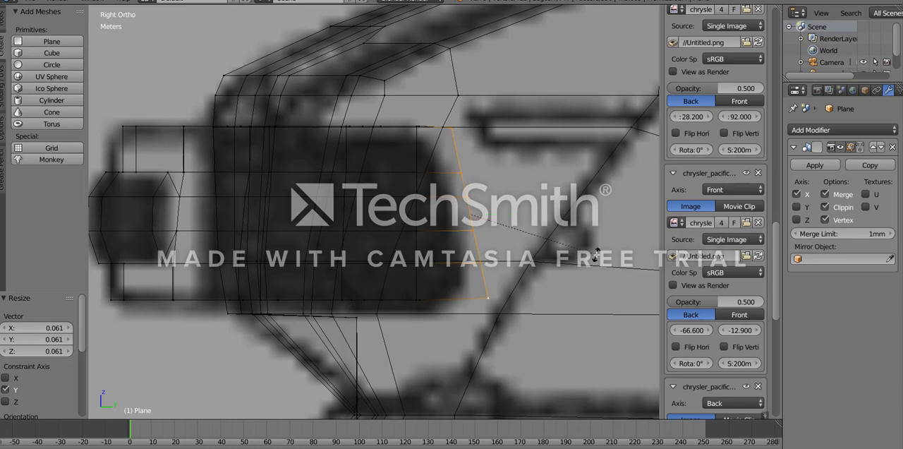
pyautogui.click(598, 253)
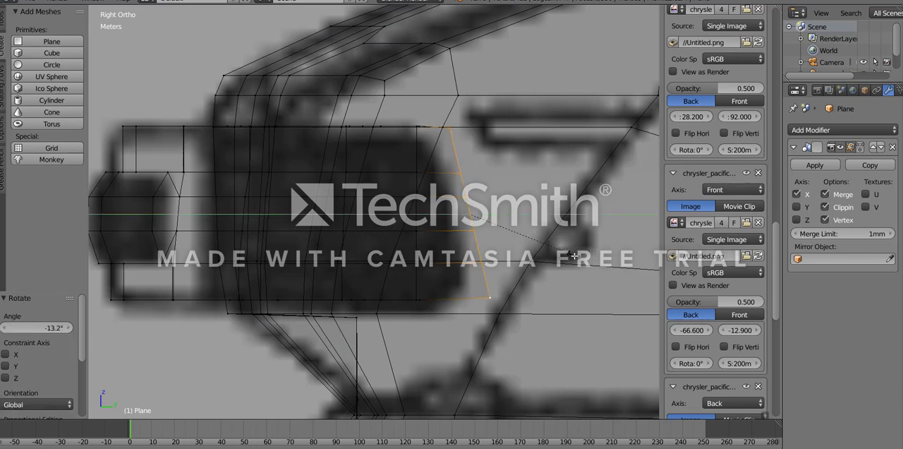
# - Scale the slanted end edge loop to 1.029 along Z and move it -27.7 cm along Y
pyautogui.rightClick(595, 276)
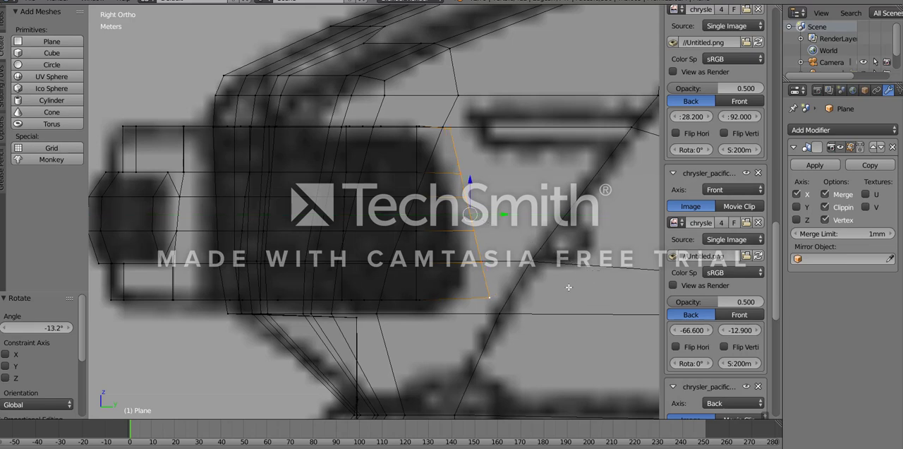
pyautogui.press('z')
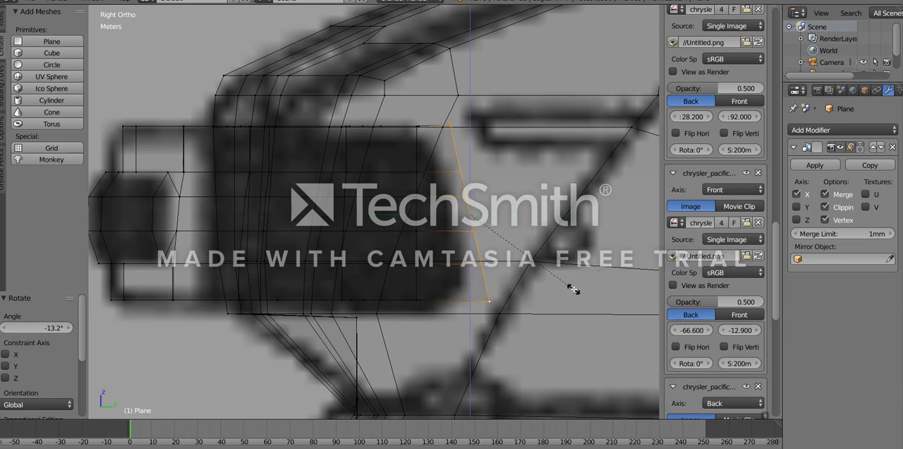
pyautogui.click(571, 287)
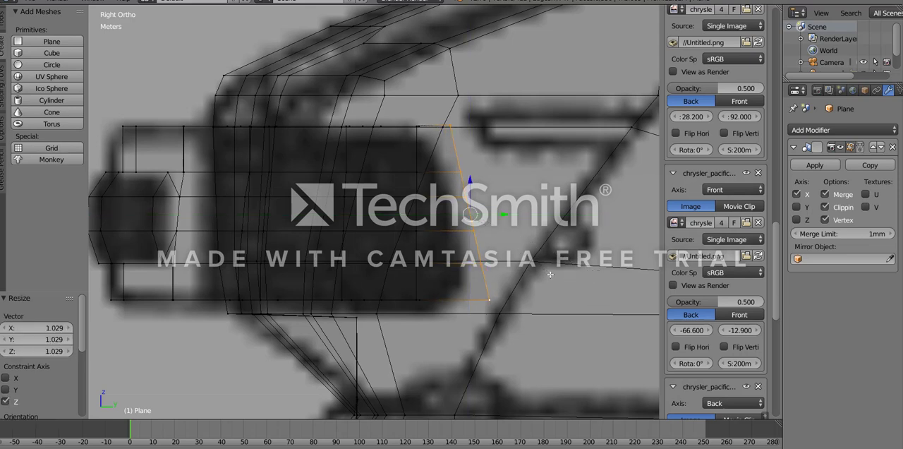
pyautogui.moveTo(507, 214); pyautogui.dragTo(495, 214)
pyautogui.press('z')
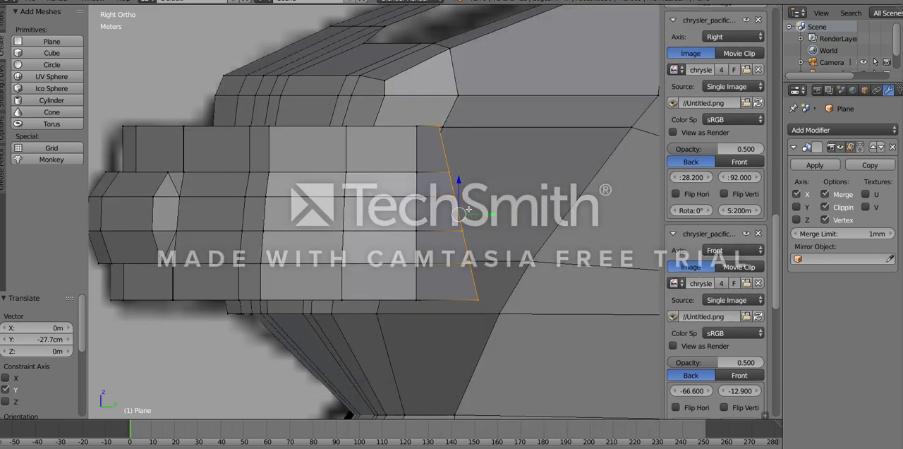
# - Select the outer vertical edges of the bumper's rear end and extrude them -95.6 cm along X toward the body
pyautogui.scroll(-2, 458, 192)
pyautogui.moveTo(432, 181)
pyautogui.mouseDown(button='middle')
pyautogui.moveTo(416, 250)
pyautogui.moveTo(380, 234)
pyautogui.moveTo(444, 171)
pyautogui.moveTo(356, 188)
pyautogui.mouseUp(button='middle')
pyautogui.press('Tab')
pyautogui.scroll(-6, 375, 232)
pyautogui.press('Tab')
pyautogui.scroll(11, 381, 219)
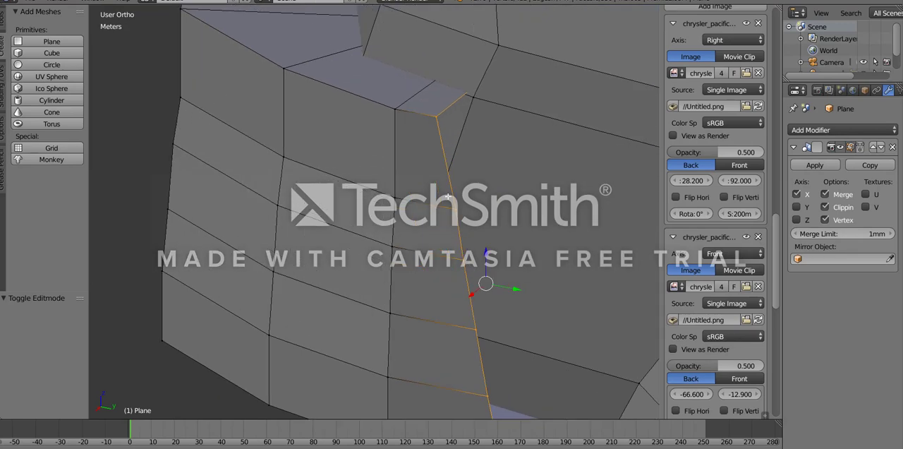
pyautogui.rightClick(445, 206)
pyautogui.scroll(-5, 448, 276)
pyautogui.keyDown('ctrl'); pyautogui.rightClick(419, 280); pyautogui.keyUp('ctrl')
pyautogui.press('KP_7')
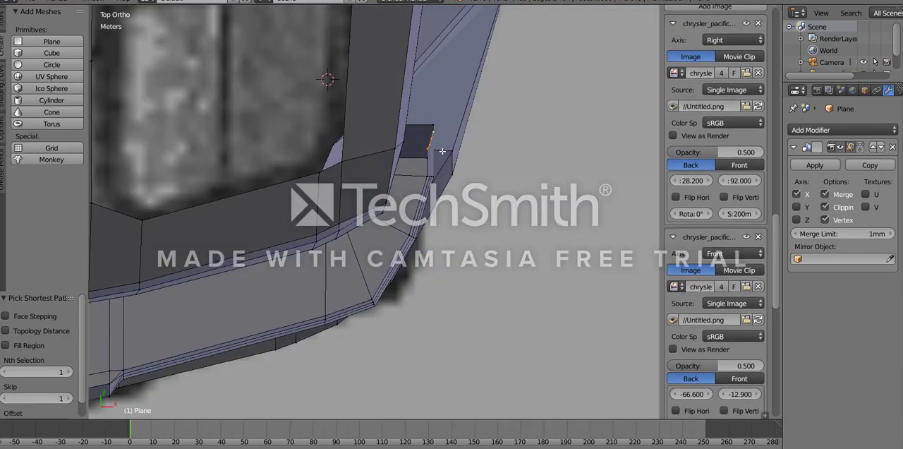
pyautogui.click(409, 154)
pyautogui.moveTo(409, 154); pyautogui.dragTo(370, 280, button='middle')
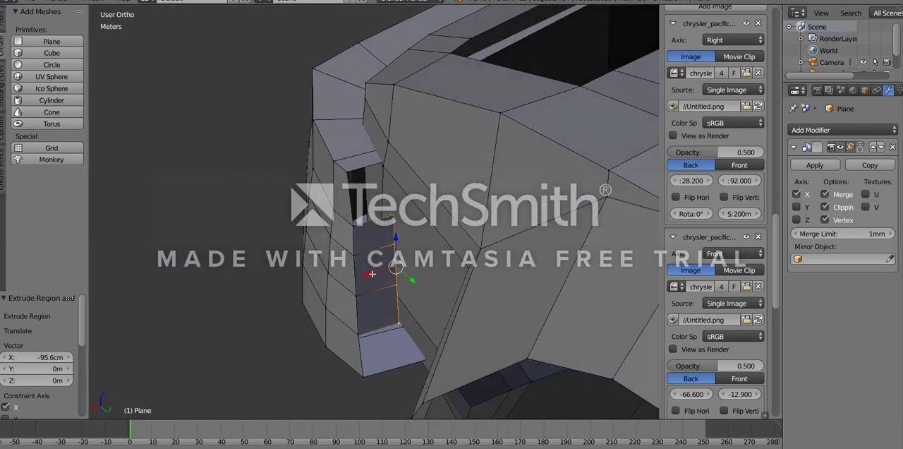
# - Adjust the inner vertices of the extruded end strip, moving the lowest one -11.1 cm along X
pyautogui.moveTo(372, 274); pyautogui.dragTo(374, 273)
pyautogui.rightClick(399, 236)
pyautogui.keyDown('ctrl'); pyautogui.rightClick(404, 326); pyautogui.keyUp('ctrl')
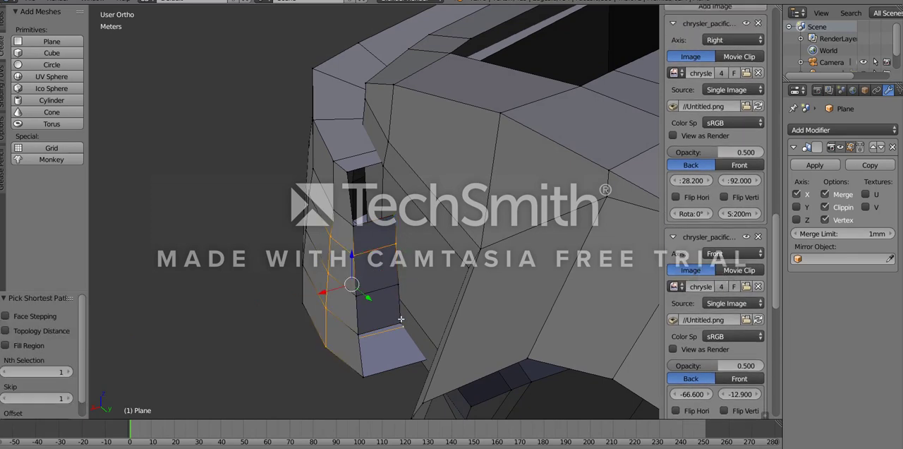
pyautogui.hotkey('ctrl', 'z')
pyautogui.keyDown('ctrl'); pyautogui.rightClick(401, 320); pyautogui.keyUp('ctrl')
pyautogui.moveTo(375, 290)
pyautogui.mouseDown()
pyautogui.moveTo(395, 307)
pyautogui.moveTo(394, 328)
pyautogui.mouseUp()
pyautogui.press('z')
pyautogui.rightClick(404, 285)
pyautogui.keyDown('ctrl'); pyautogui.rightClick(403, 321); pyautogui.keyUp('ctrl')
pyautogui.press('z')
pyautogui.rightClick(416, 318)
pyautogui.press('z')
pyautogui.scroll(2, 385, 173)
pyautogui.press('z')
pyautogui.press('z')
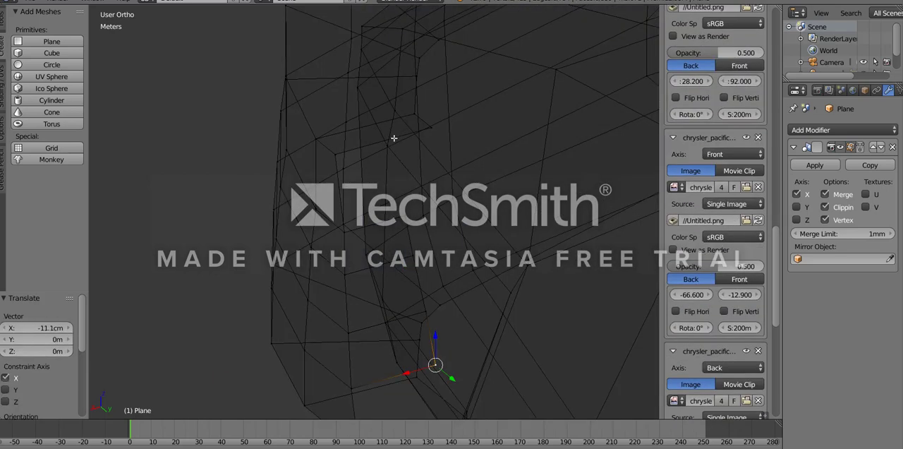
# - Fill the open gap at the top of the bumper's end strip with a face between its four corner vertices
pyautogui.rightClick(393, 139)
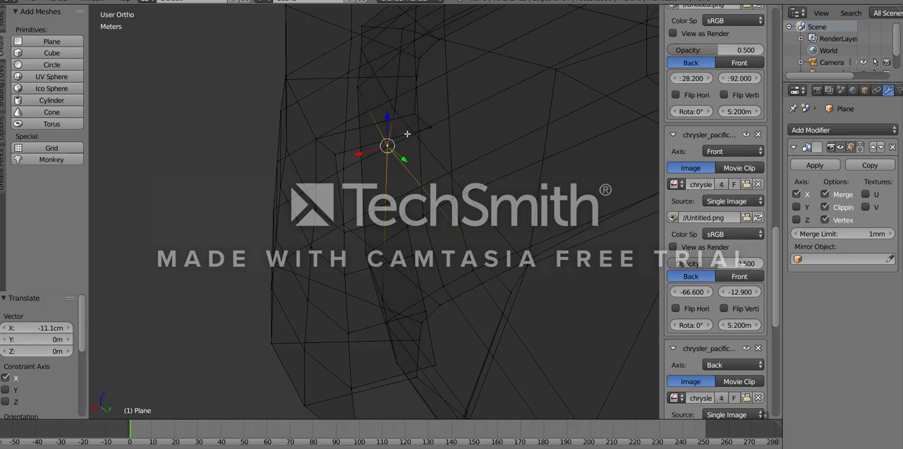
pyautogui.rightClick(408, 134)
pyautogui.press('z')
pyautogui.press('z')
pyautogui.rightClick(430, 129)
pyautogui.press('z')
pyautogui.press('z')
pyautogui.keyDown('shift'); pyautogui.rightClick(407, 215); pyautogui.keyUp('shift')
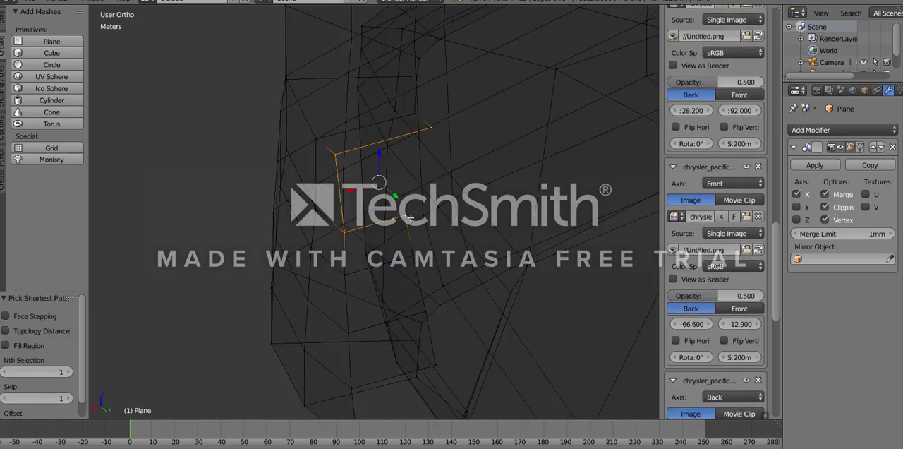
pyautogui.press('f')
pyautogui.press('z')
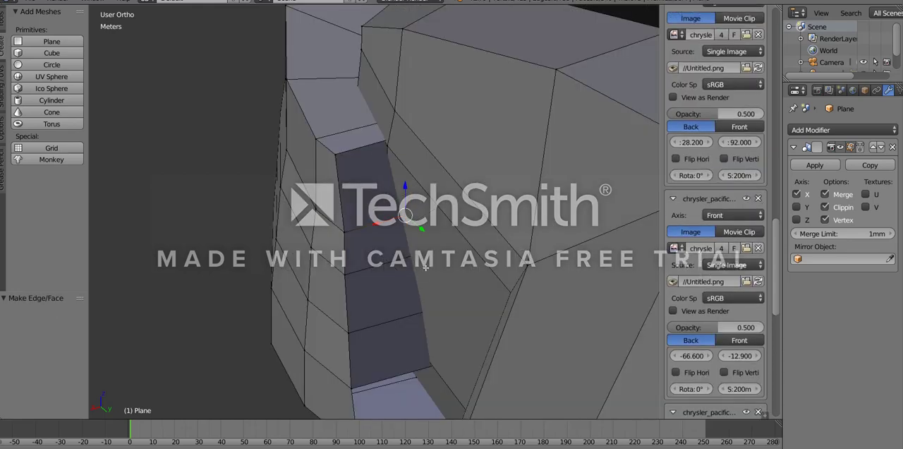
pyautogui.moveTo(423, 268); pyautogui.dragTo(369, 187, button='middle')
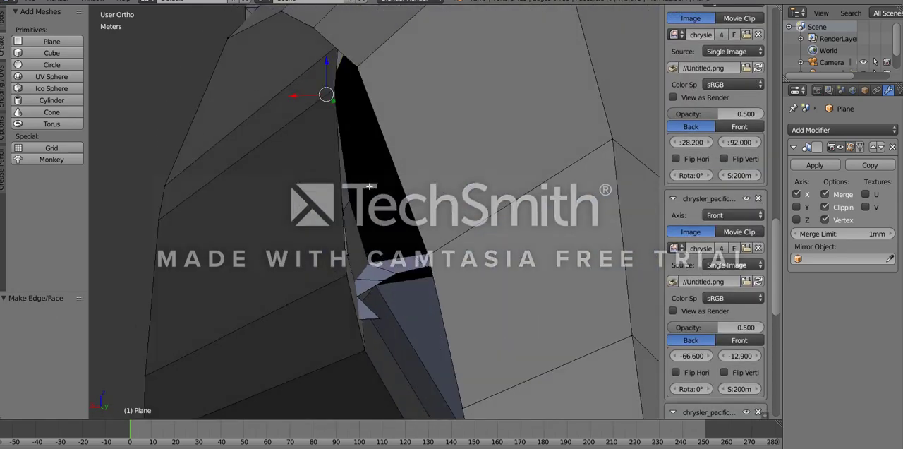
# - Fill the remaining gap in the bumper's end strip with a face and move its lowest inner vertex 25.5 cm along X
pyautogui.keyDown('ctrl'); pyautogui.rightClick(376, 320); pyautogui.keyUp('ctrl')
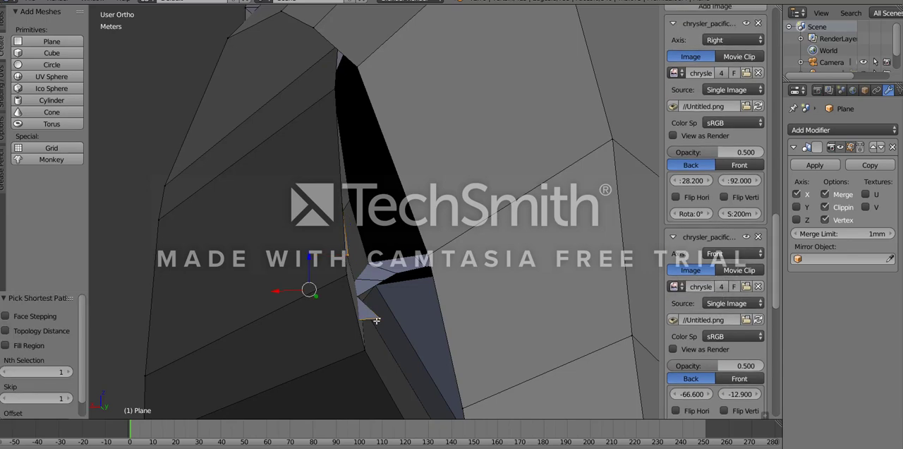
pyautogui.press('f')
pyautogui.rightClick(379, 319)
pyautogui.moveTo(379, 319); pyautogui.dragTo(357, 335, button='middle')
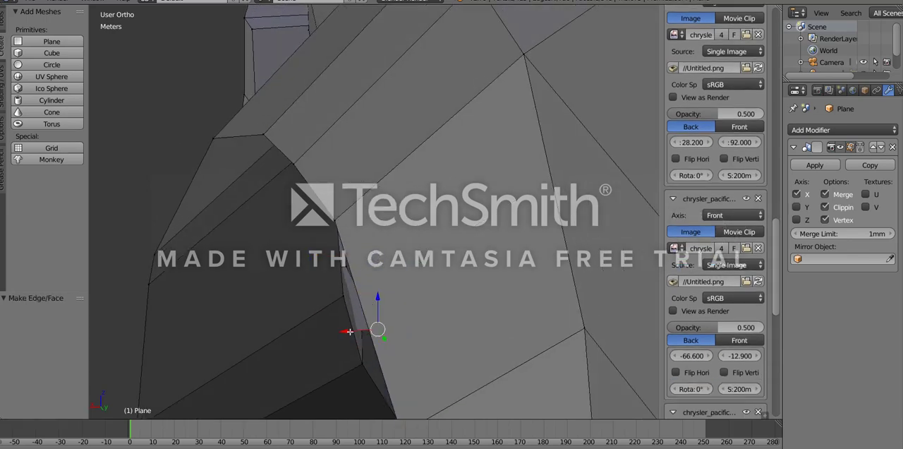
pyautogui.moveTo(332, 328); pyautogui.dragTo(332, 328)
pyautogui.moveTo(333, 328); pyautogui.dragTo(372, 306, button='middle')
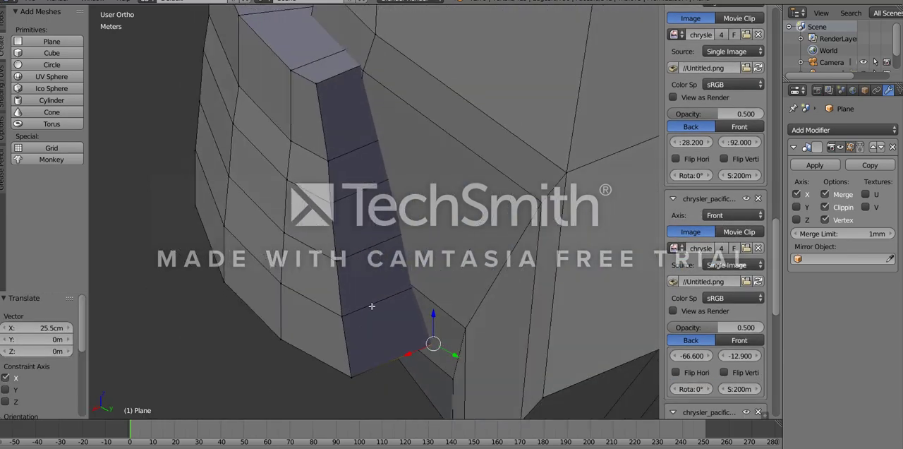
# - Examine where the bumper's end strip meets the body corner in solid and wireframe display, and inspect the wrapped bumper in object mode
pyautogui.moveTo(417, 177); pyautogui.dragTo(395, 242, button='middle')
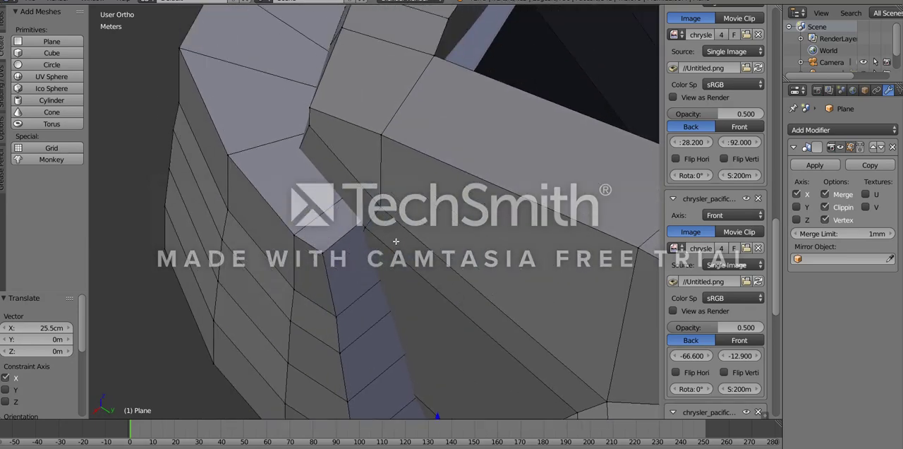
pyautogui.scroll(3, 373, 225)
pyautogui.press('z')
pyautogui.rightClick(386, 201)
pyautogui.press('z')
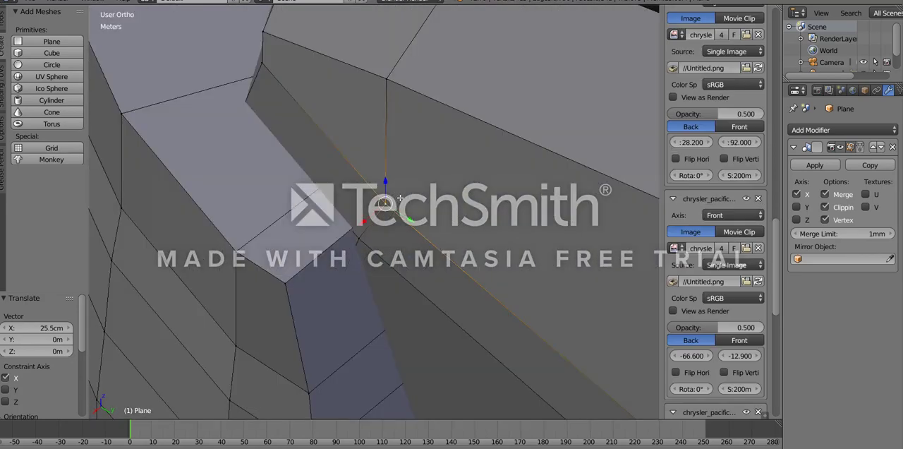
pyautogui.press('z')
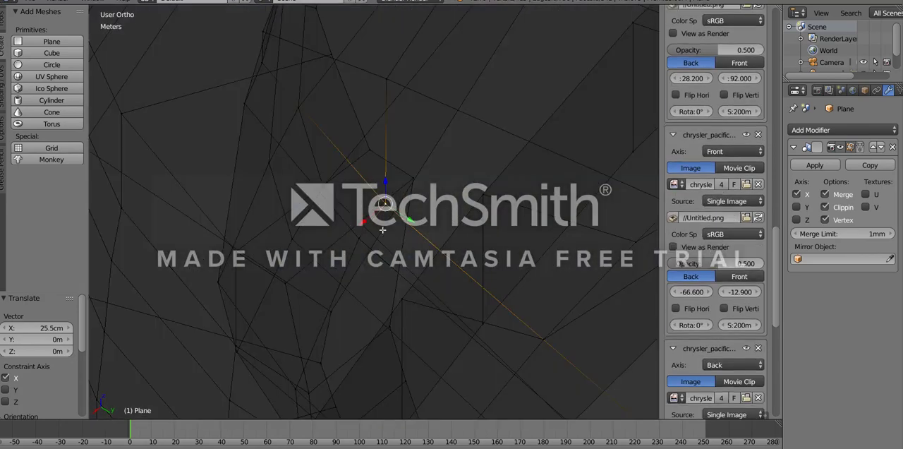
pyautogui.moveTo(382, 229); pyautogui.dragTo(397, 219, button='middle')
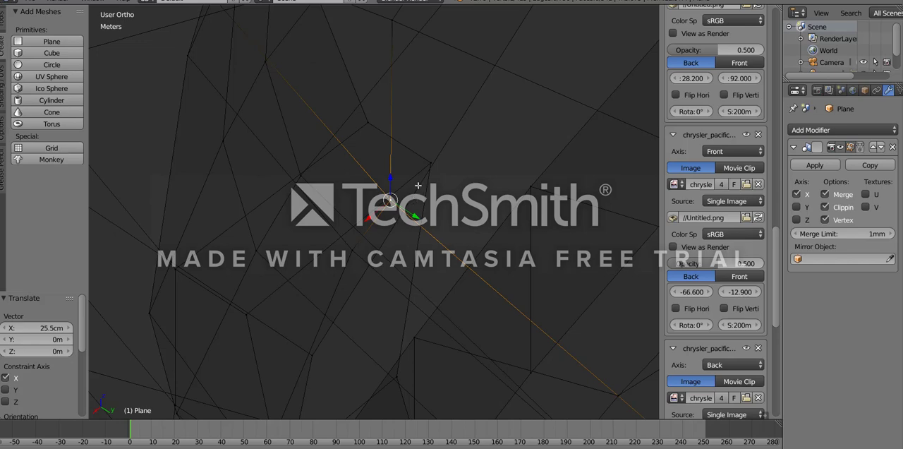
pyautogui.press('z')
pyautogui.moveTo(424, 210)
pyautogui.mouseDown(button='middle')
pyautogui.moveTo(362, 182)
pyautogui.moveTo(403, 206)
pyautogui.mouseUp(button='middle')
pyautogui.scroll(-8, 362, 182)
pyautogui.scroll(-4, 403, 205)
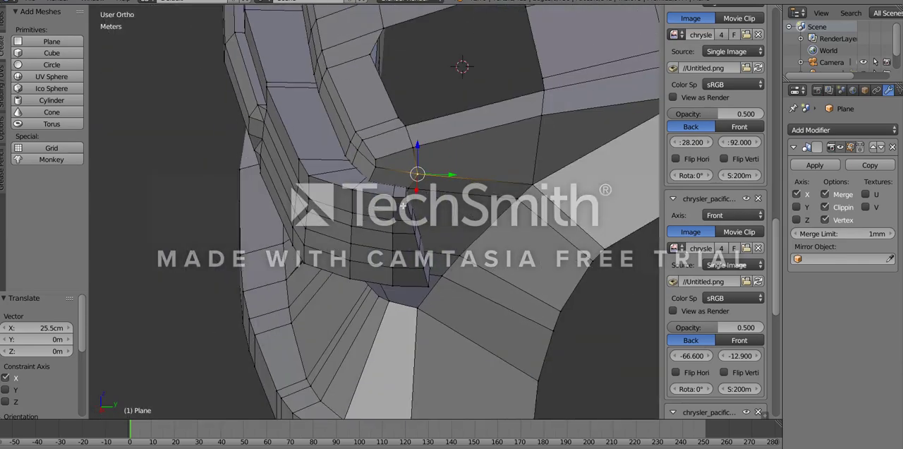
pyautogui.press('Tab')
pyautogui.scroll(-5, 316, 254)
pyautogui.moveTo(306, 199)
pyautogui.mouseDown(button='middle')
pyautogui.moveTo(393, 171)
pyautogui.moveTo(301, 197)
pyautogui.moveTo(392, 226)
pyautogui.moveTo(345, 242)
pyautogui.moveTo(480, 276)
pyautogui.moveTo(404, 263)
pyautogui.mouseUp(button='middle')
pyautogui.scroll(-7, 343, 209)
pyautogui.scroll(7, 342, 244)
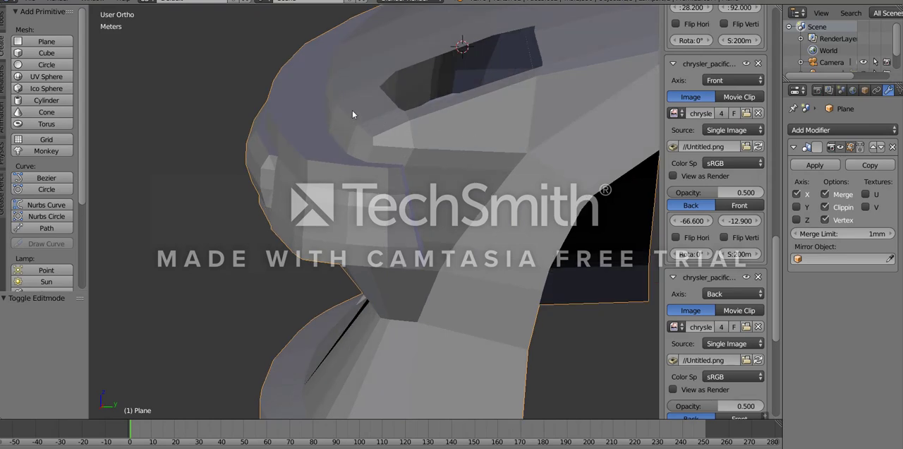
pyautogui.moveTo(352, 111); pyautogui.dragTo(282, 206, button='middle')
# - Select the middle vertices on the bumper's front corner edges in the side view and move them -4.62 cm along Y
pyautogui.press('Tab')
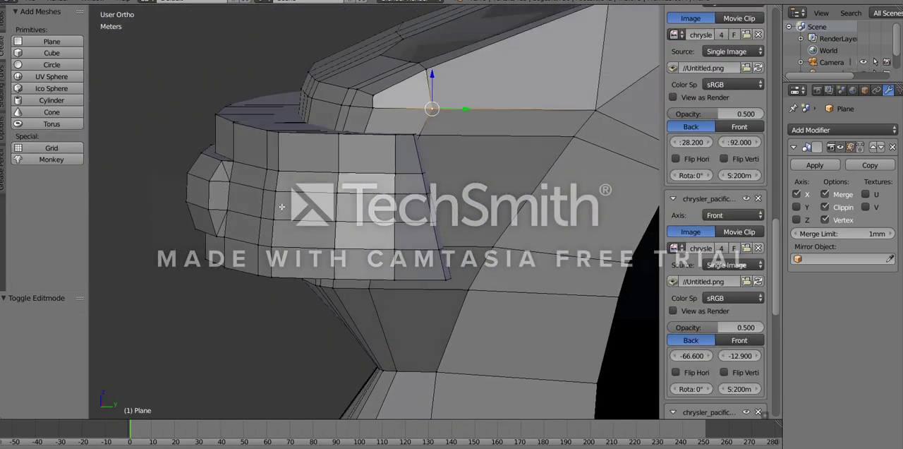
pyautogui.rightClick(261, 164)
pyautogui.keyDown('ctrl'); pyautogui.rightClick(288, 173); pyautogui.keyUp('ctrl')
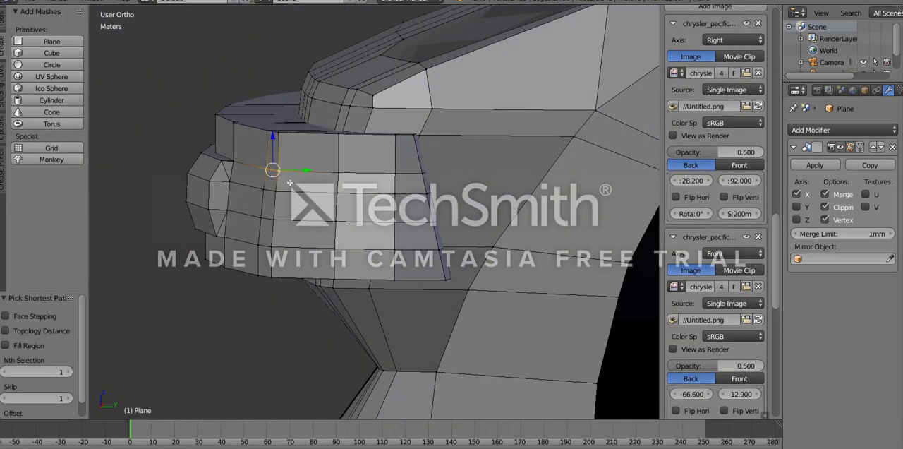
pyautogui.press('KP_3')
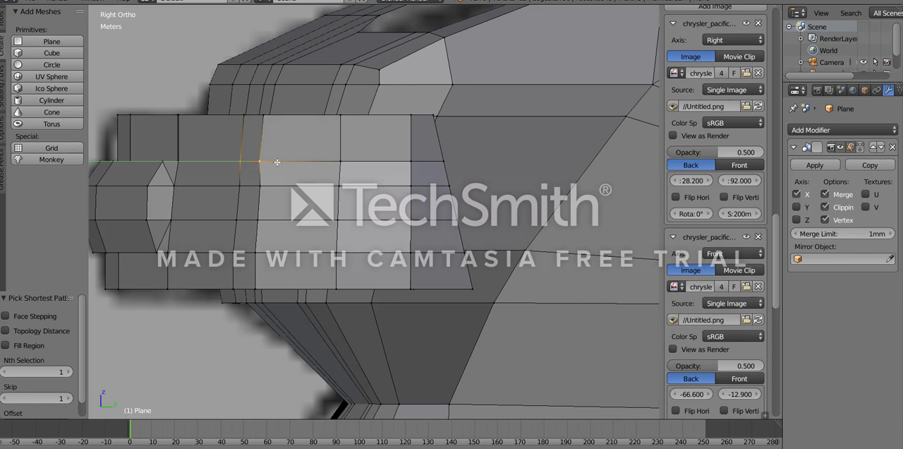
pyautogui.moveTo(279, 162); pyautogui.dragTo(278, 162)
pyautogui.keyDown('ctrl'); pyautogui.rightClick(273, 184); pyautogui.keyUp('ctrl')
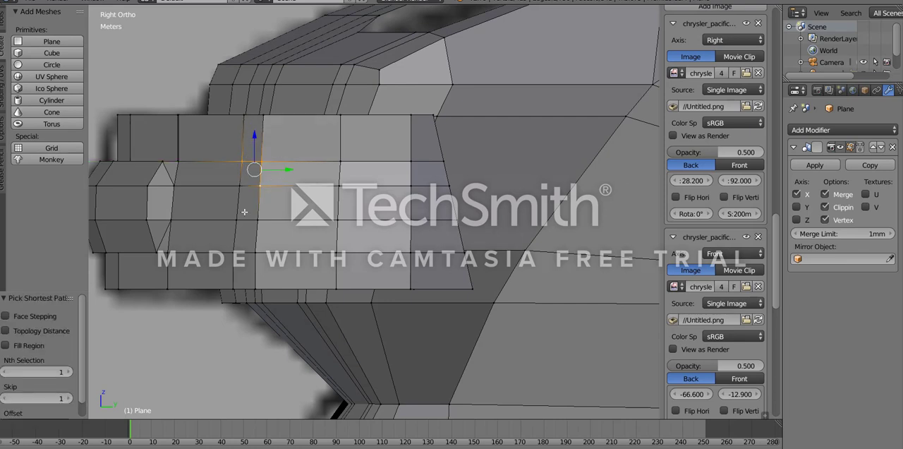
pyautogui.keyDown('ctrl'); pyautogui.rightClick(238, 217); pyautogui.keyUp('ctrl')
pyautogui.keyDown('ctrl'); pyautogui.rightClick(264, 217); pyautogui.keyUp('ctrl')
pyautogui.moveTo(275, 190); pyautogui.dragTo(273, 188)
pyautogui.rightClick(260, 163)
pyautogui.scroll(-2, 260, 187)
pyautogui.scroll(-1, 260, 187)
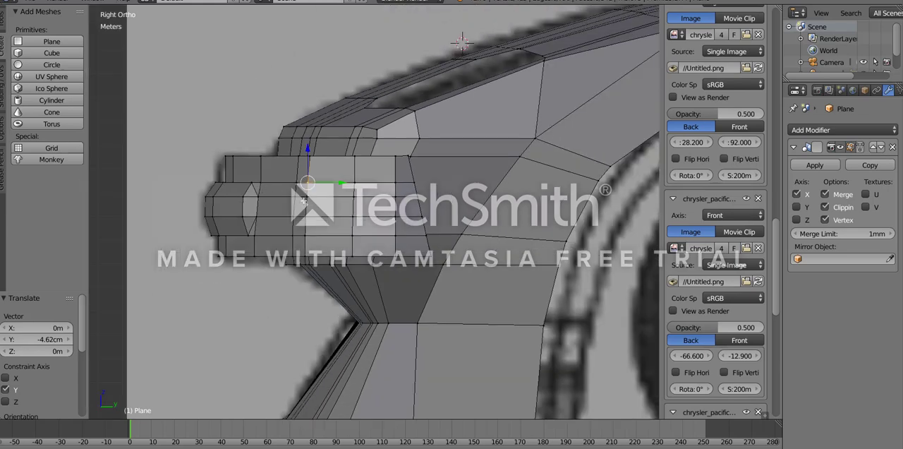
# - Add two vertical loop cuts to the wide front section of the bumper, one close to each end
pyautogui.moveTo(303, 236); pyautogui.dragTo(329, 242, button='middle')
pyautogui.scroll(3, 332, 252)
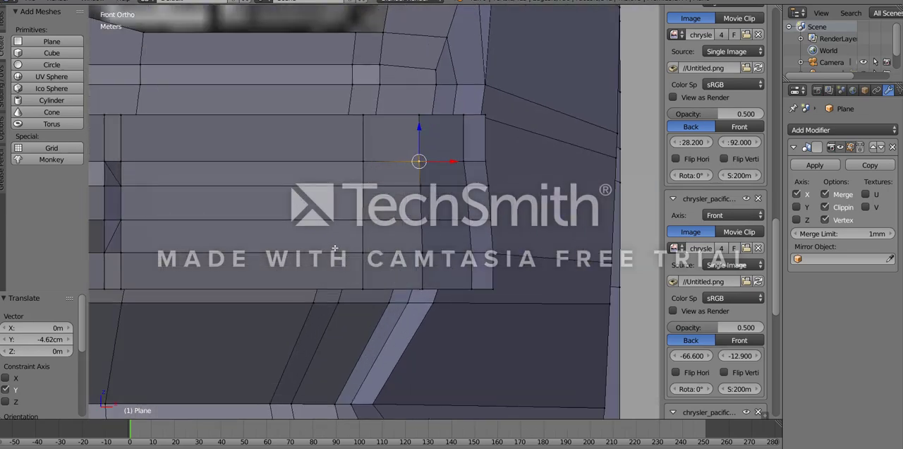
pyautogui.press('z')
pyautogui.press('z')
pyautogui.keyDown('shift'); pyautogui.moveTo(221, 216); pyautogui.dragTo(280, 210, button='middle'); pyautogui.keyUp('shift')
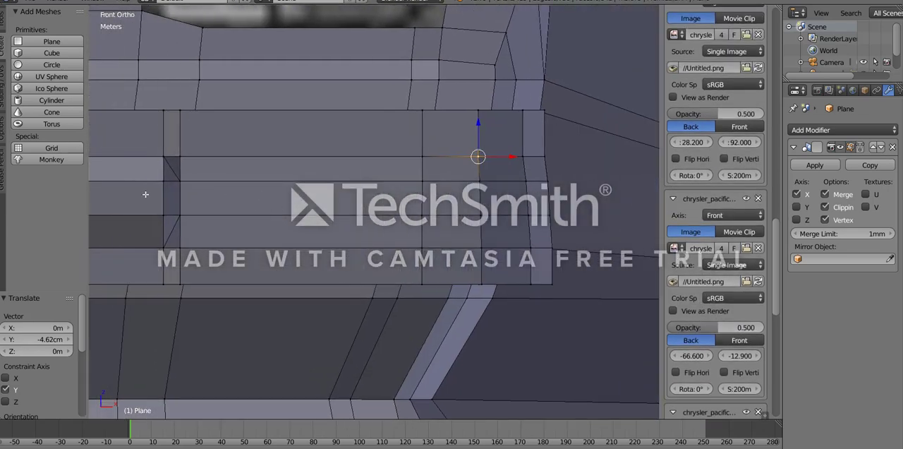
pyautogui.click(3, 17)
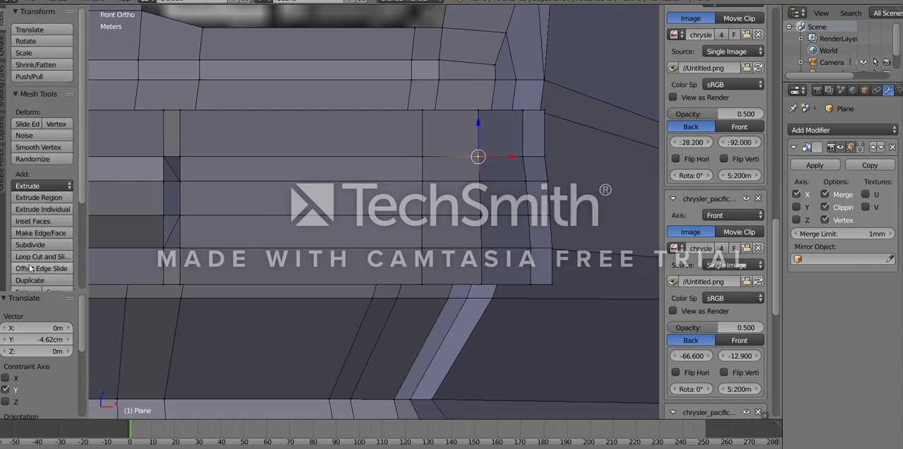
pyautogui.click(219, 164)
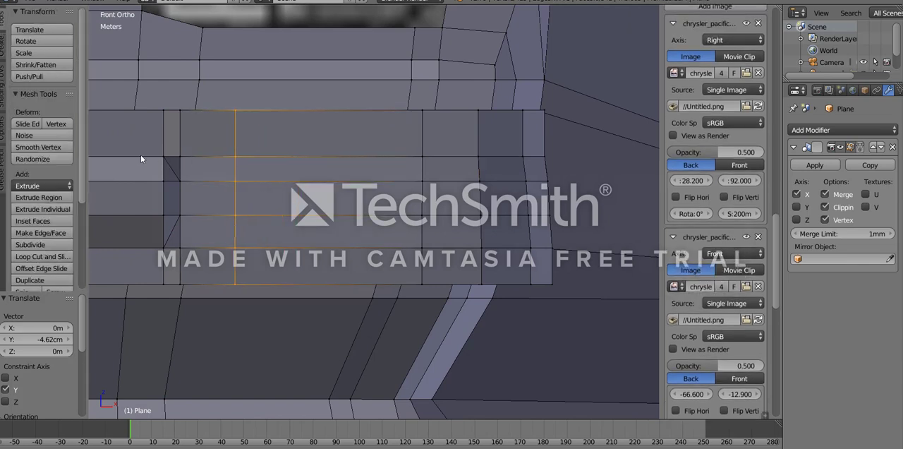
pyautogui.click(110, 150)
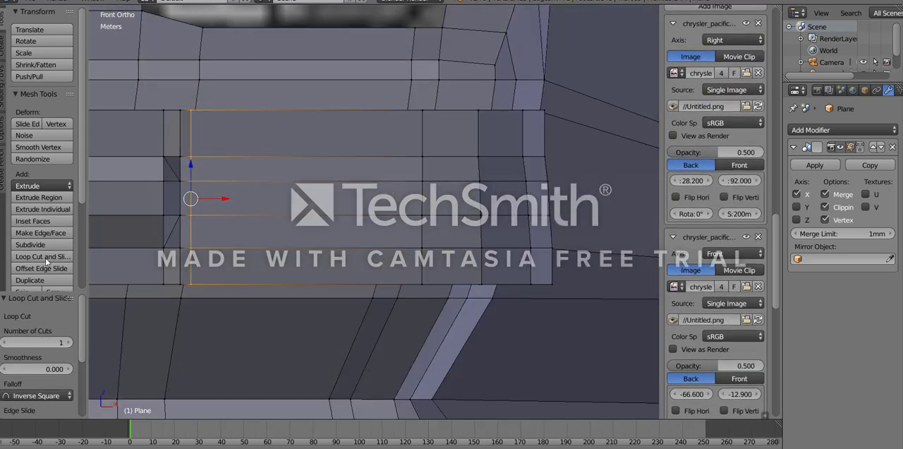
pyautogui.click(315, 227)
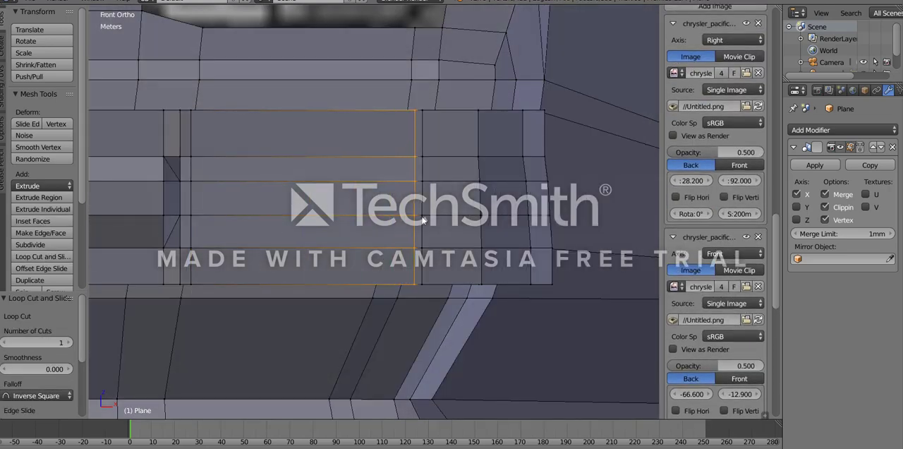
pyautogui.click(422, 221)
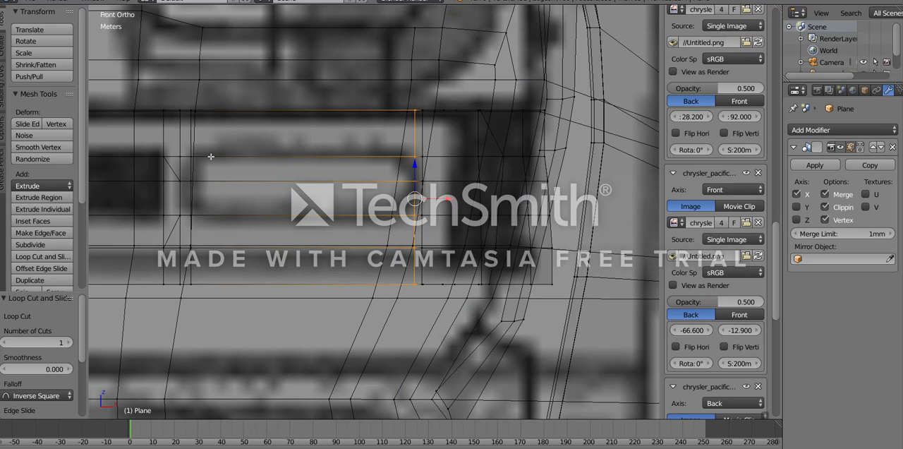
# - Delete the two middle faces between the new loop cuts to open a rectangular light recess in the bumper
pyautogui.press('z')
pyautogui.rightClick(196, 216)
pyautogui.keyDown('ctrl'); pyautogui.rightClick(195, 153); pyautogui.keyUp('ctrl')
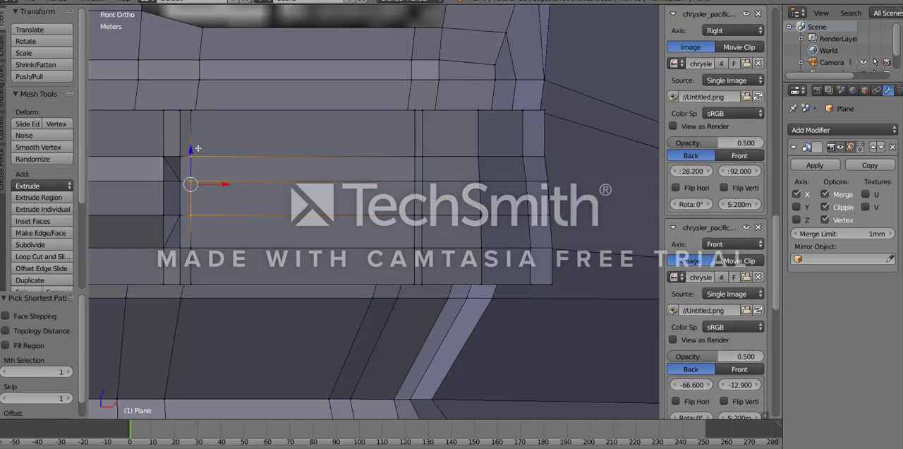
pyautogui.keyDown('ctrl'); pyautogui.rightClick(412, 156); pyautogui.keyUp('ctrl')
pyautogui.keyDown('ctrl'); pyautogui.rightClick(414, 215); pyautogui.keyUp('ctrl')
pyautogui.press('x')
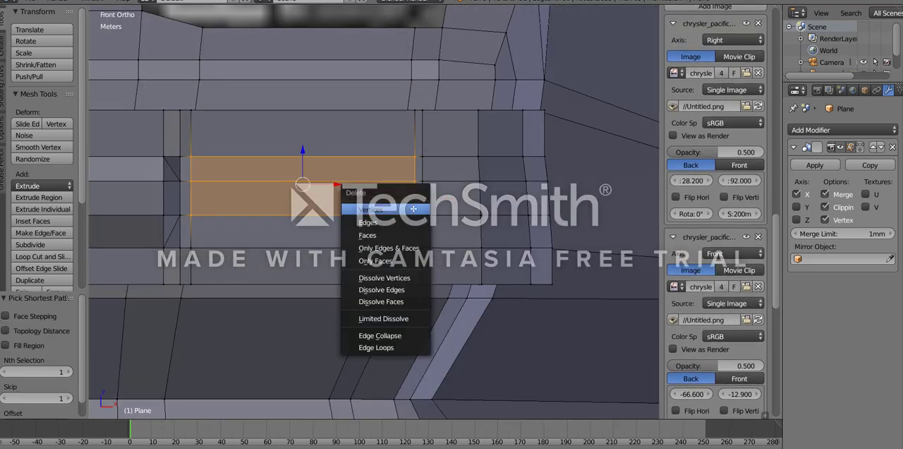
pyautogui.click(381, 217)
# - Extrude the border of the rectangular bumper opening, scale it to 0.942, and scale it to 0.896 along Z
pyautogui.moveTo(381, 217); pyautogui.dragTo(331, 206, button='middle')
pyautogui.rightClick(386, 216)
pyautogui.keyDown('ctrl'); pyautogui.rightClick(143, 195); pyautogui.keyUp('ctrl')
pyautogui.keyDown('ctrl'); pyautogui.rightClick(152, 250); pyautogui.keyUp('ctrl')
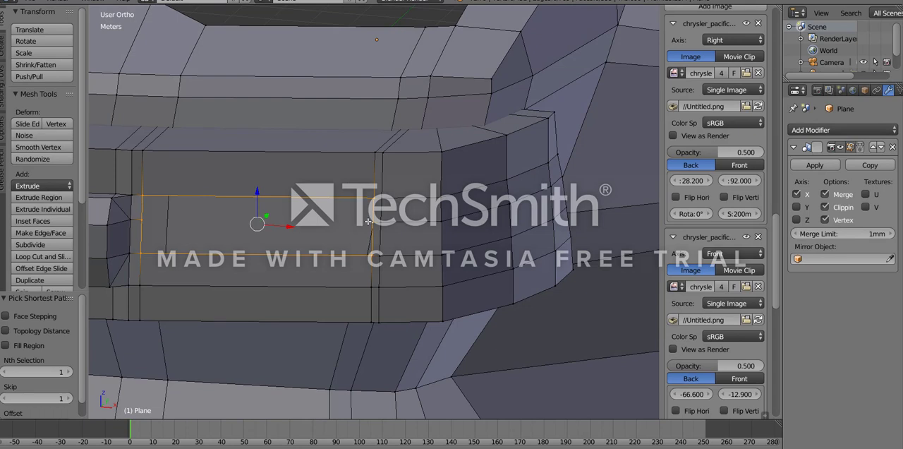
pyautogui.press('KP_1')
pyautogui.press('e')
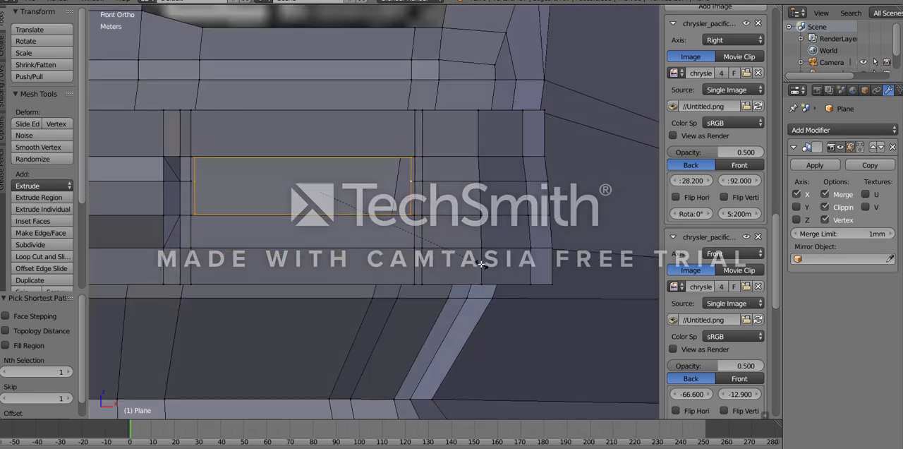
pyautogui.press('s')
pyautogui.click(492, 261)
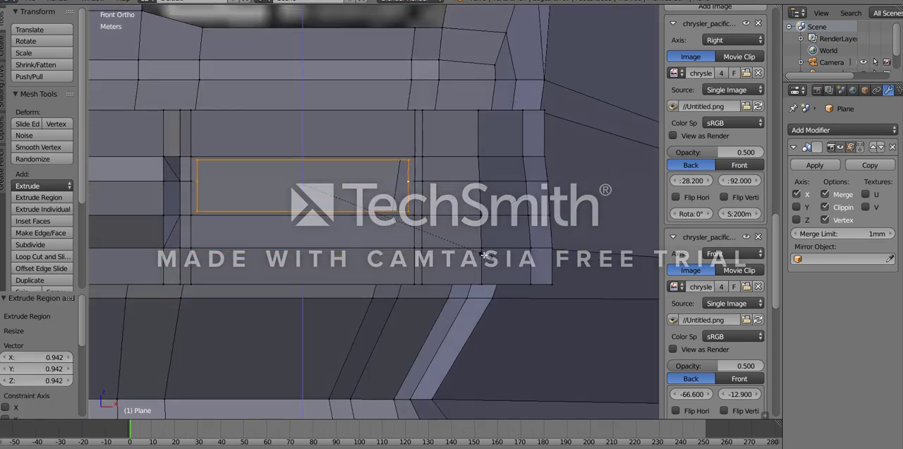
pyautogui.click(473, 249)
# - Scale the extruded border of the opening to 0.635 along Y and move it 37 cm along Y into the bumper
pyautogui.moveTo(473, 249); pyautogui.dragTo(315, 237, button='middle')
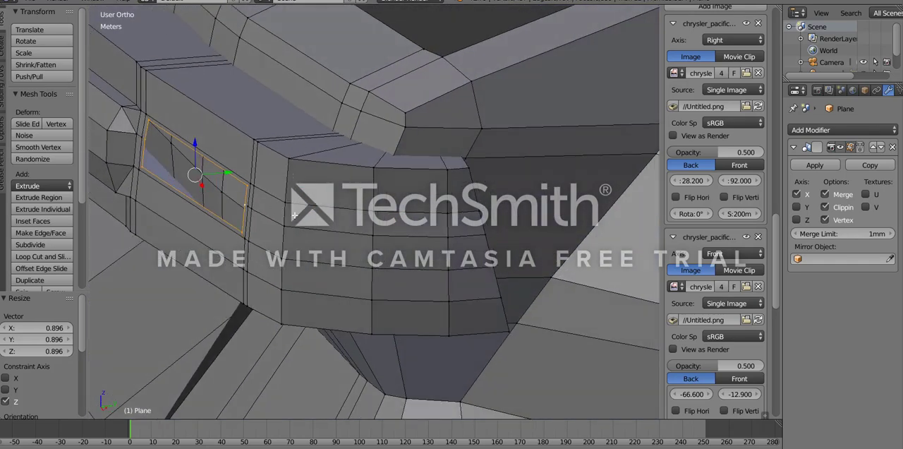
pyautogui.press('KP_3')
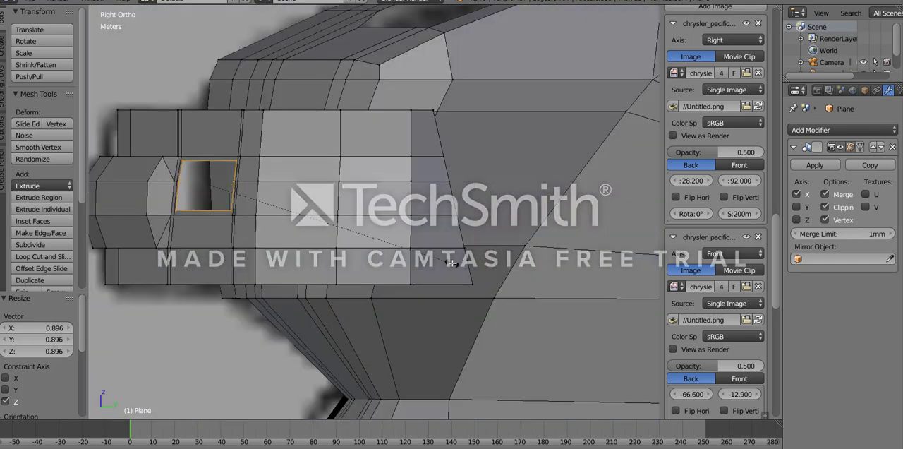
pyautogui.press('y')
pyautogui.click(366, 222)
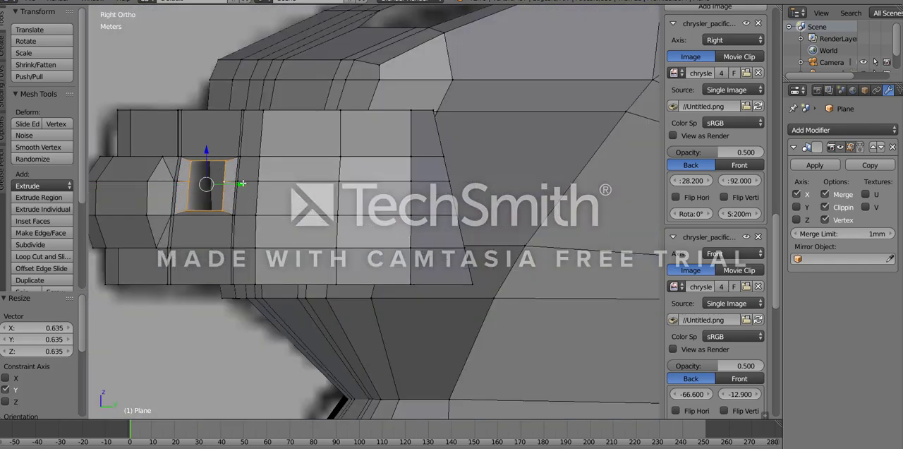
pyautogui.moveTo(242, 183); pyautogui.dragTo(258, 189)
pyautogui.moveTo(258, 189)
pyautogui.mouseDown(button='middle')
pyautogui.moveTo(299, 215)
pyautogui.moveTo(309, 208)
pyautogui.moveTo(273, 192)
pyautogui.mouseUp(button='middle')
# - Close the back of the bumper recess with two faces, one above and one below the middle vertices
pyautogui.rightClick(174, 169)
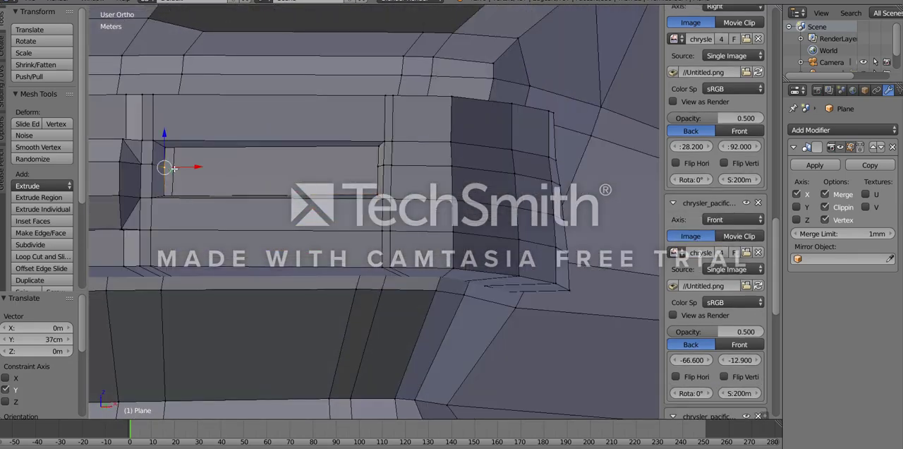
pyautogui.keyDown('shift'); pyautogui.rightClick(374, 166); pyautogui.keyUp('shift')
pyautogui.press('f')
pyautogui.rightClick(374, 166)
pyautogui.moveTo(371, 165); pyautogui.dragTo(370, 202, button='middle')
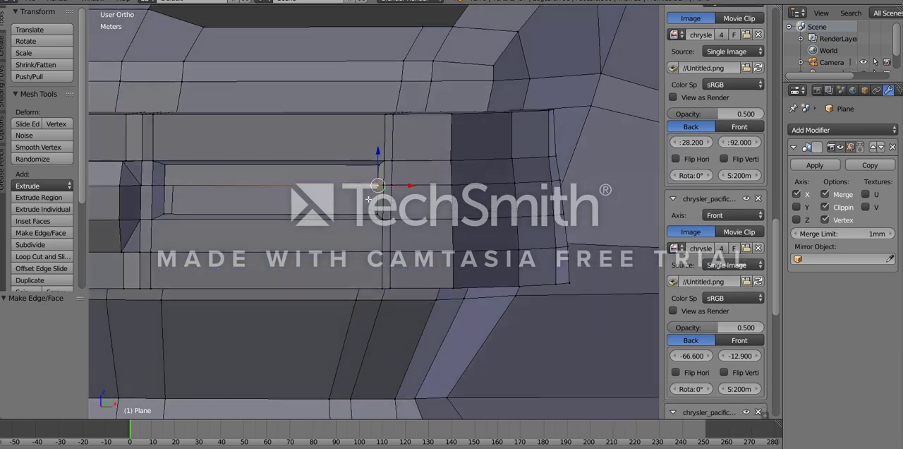
pyautogui.keyDown('ctrl'); pyautogui.rightClick(374, 213); pyautogui.keyUp('ctrl')
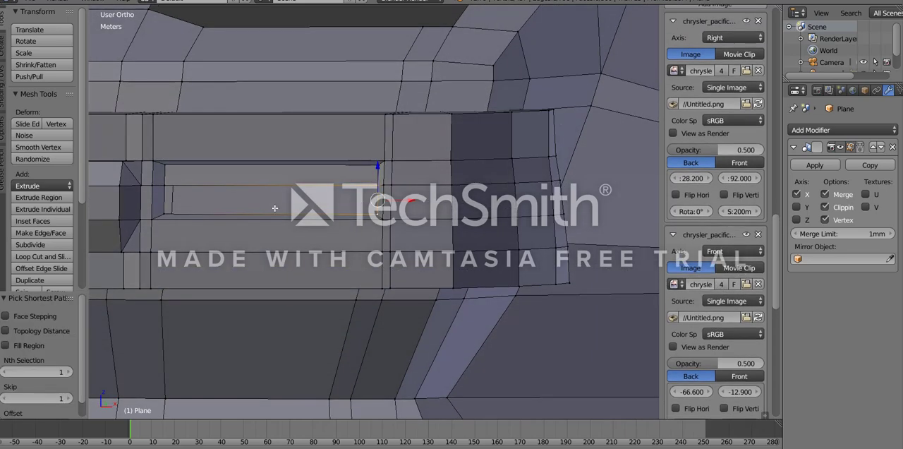
pyautogui.keyDown('shift'); pyautogui.rightClick(165, 181); pyautogui.keyUp('shift')
pyautogui.press('f')
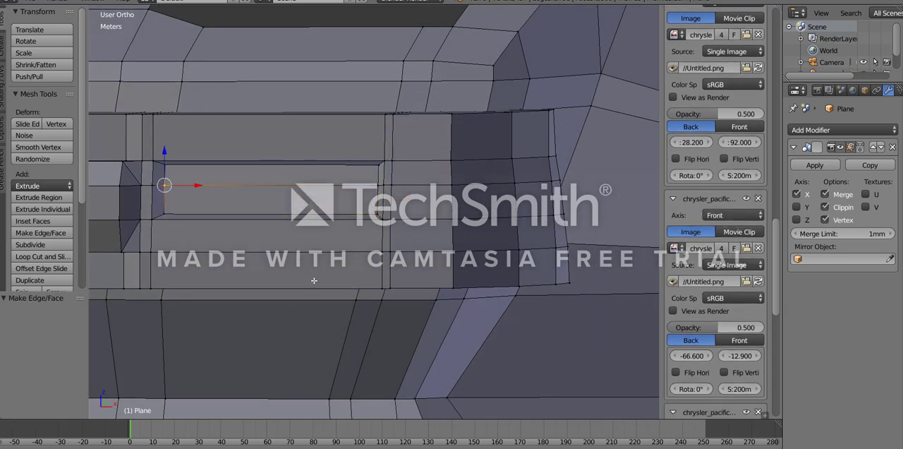
# - Review the car body in object mode, comparing it with the side blueprint and viewing its open rear end
pyautogui.press('Tab')
pyautogui.moveTo(314, 280); pyautogui.dragTo(92, 315, button='middle')
pyautogui.scroll(-5, 386, 259)
pyautogui.press('KP_3')
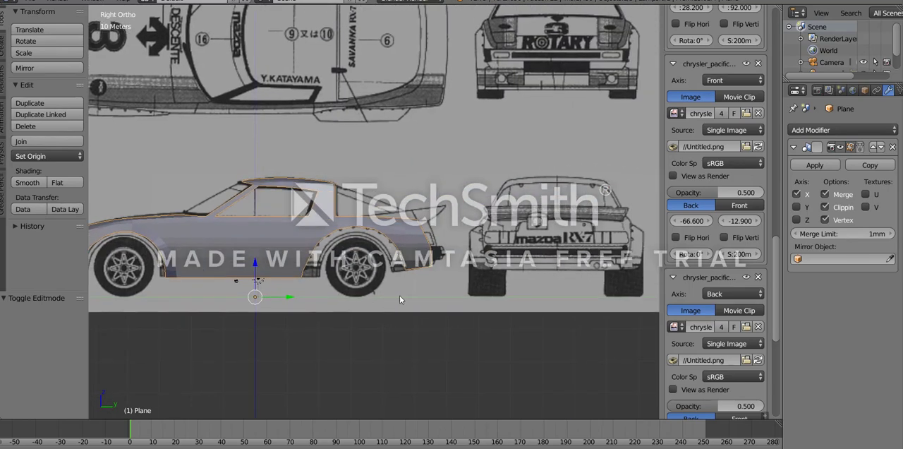
pyautogui.scroll(5, 400, 300)
pyautogui.moveTo(541, 318); pyautogui.dragTo(470, 341, button='middle')
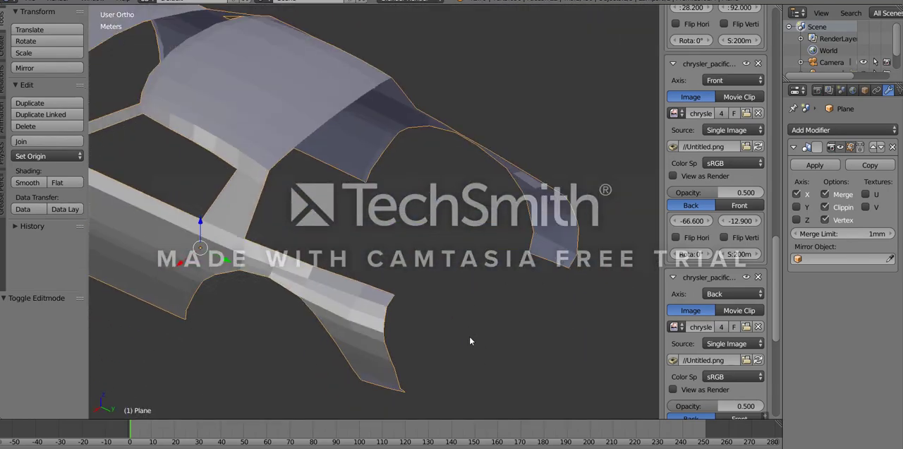
# - Try a Solidify modifier with a changed thickness on the car body, inspect the front bumper, and remove the modifier
pyautogui.scroll(-7, 470, 340)
pyautogui.moveTo(215, 260); pyautogui.dragTo(431, 265, button='middle')
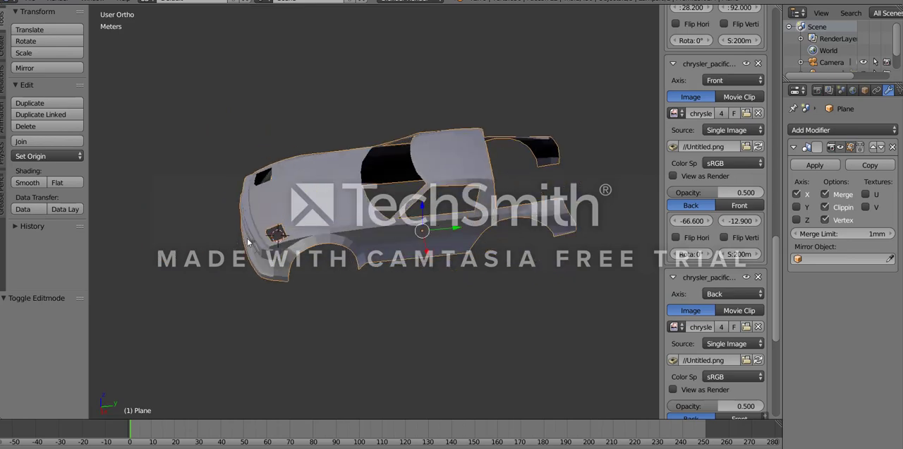
pyautogui.moveTo(248, 242); pyautogui.dragTo(257, 266, button='middle')
pyautogui.scroll(4, 256, 265)
pyautogui.moveTo(339, 247); pyautogui.dragTo(461, 233, button='middle')
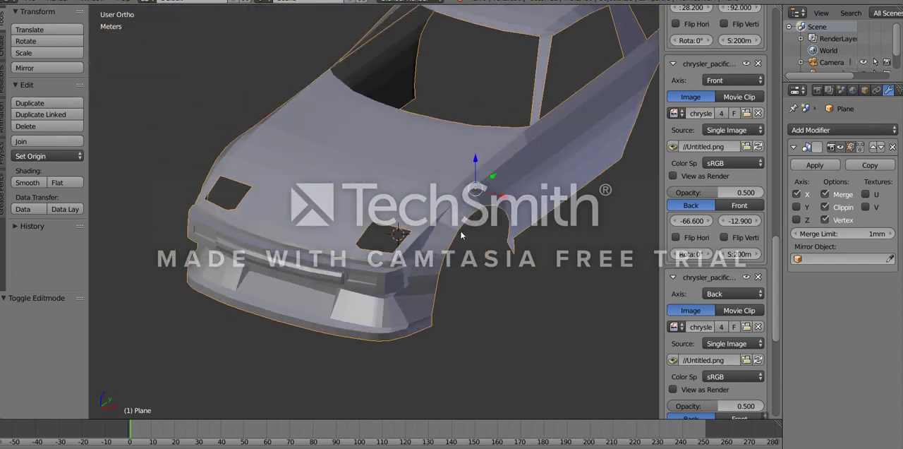
pyautogui.click(820, 132)
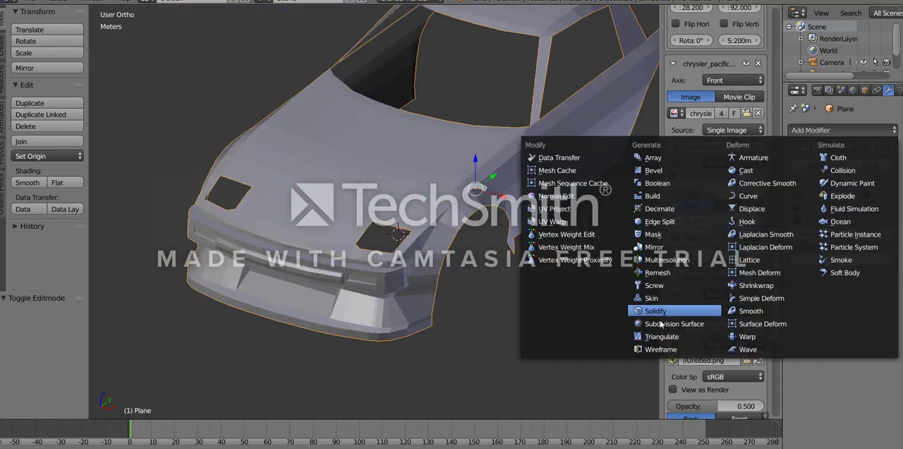
pyautogui.click(657, 314)
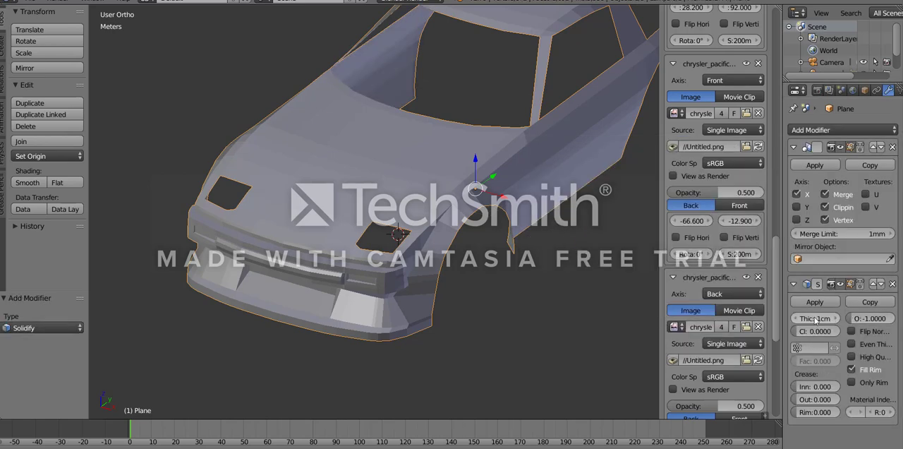
pyautogui.press('Return')
pyautogui.moveTo(453, 295); pyautogui.dragTo(310, 258, button='middle')
pyautogui.scroll(6, 310, 257)
pyautogui.moveTo(475, 256); pyautogui.dragTo(432, 270, button='middle')
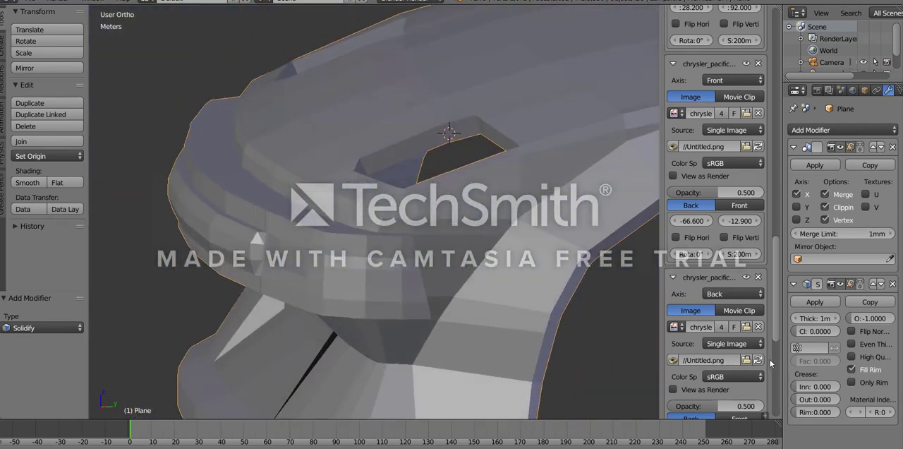
pyautogui.click(893, 283)
# - Inspect the front bumper's corner, side profile and lower recess, checking the body in both object and edit mode
pyautogui.moveTo(252, 306); pyautogui.dragTo(285, 291, button='middle')
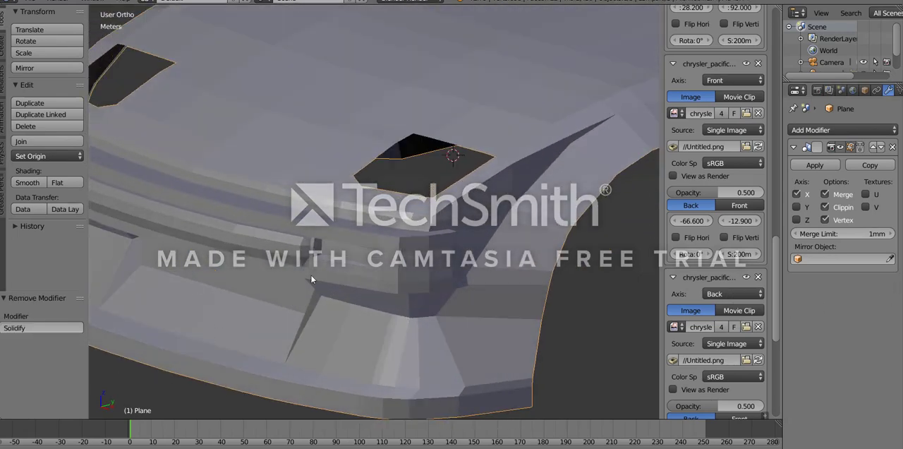
pyautogui.moveTo(472, 244); pyautogui.dragTo(364, 271, button='middle')
pyautogui.scroll(4, 306, 278)
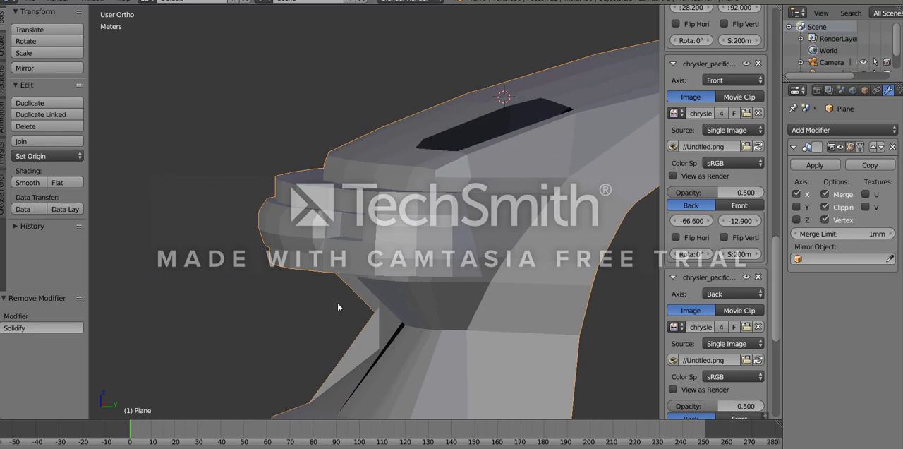
pyautogui.moveTo(338, 306); pyautogui.dragTo(311, 285, button='middle')
pyautogui.moveTo(338, 251)
pyautogui.mouseDown(button='middle')
pyautogui.moveTo(389, 284)
pyautogui.moveTo(409, 280)
pyautogui.moveTo(336, 264)
pyautogui.mouseUp(button='middle')
pyautogui.press('Tab')
pyautogui.scroll(-2, 381, 278)
pyautogui.press('Tab')
pyautogui.scroll(-6, 380, 278)
pyautogui.scroll(4, 351, 250)
pyautogui.scroll(6, 350, 249)
pyautogui.press('Tab')
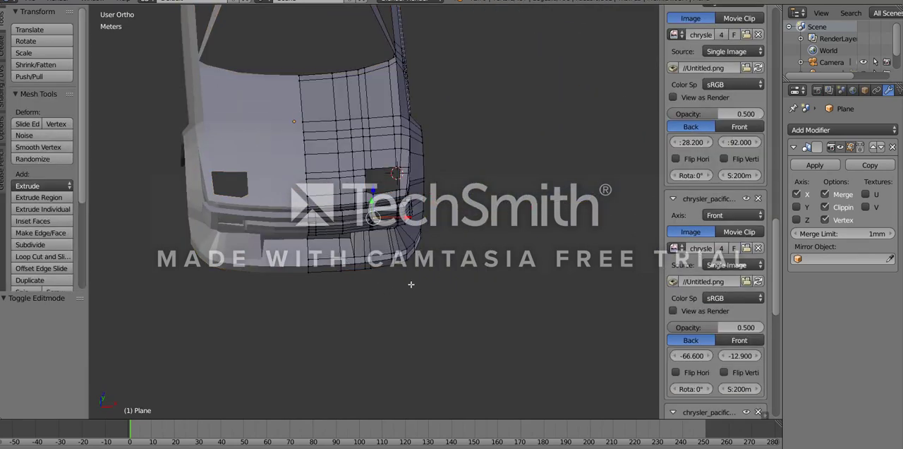
# - Select the whole editable half of the car body in wireframe and try to triangulate its faces
pyautogui.scroll(-6, 405, 285)
pyautogui.moveTo(438, 288); pyautogui.dragTo(447, 318, button='middle')
pyautogui.scroll(3, 454, 323)
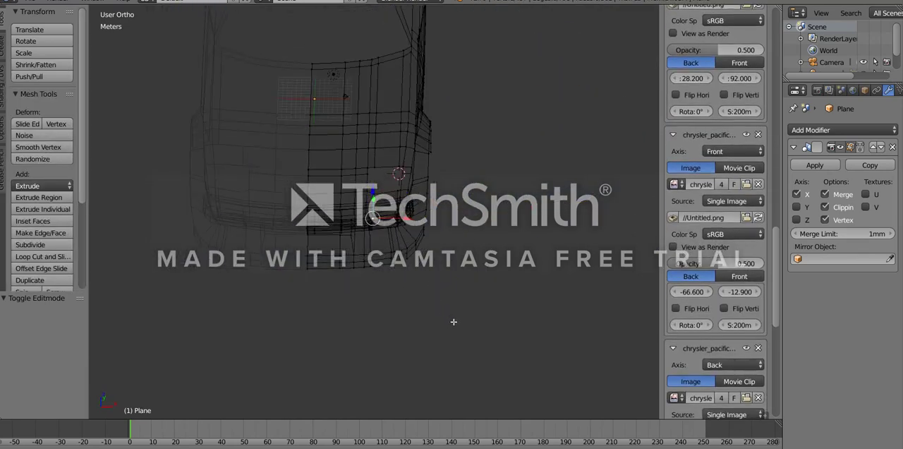
pyautogui.press('z')
pyautogui.scroll(-6, 448, 287)
pyautogui.moveTo(444, 270); pyautogui.dragTo(458, 317, button='middle')
pyautogui.press('z')
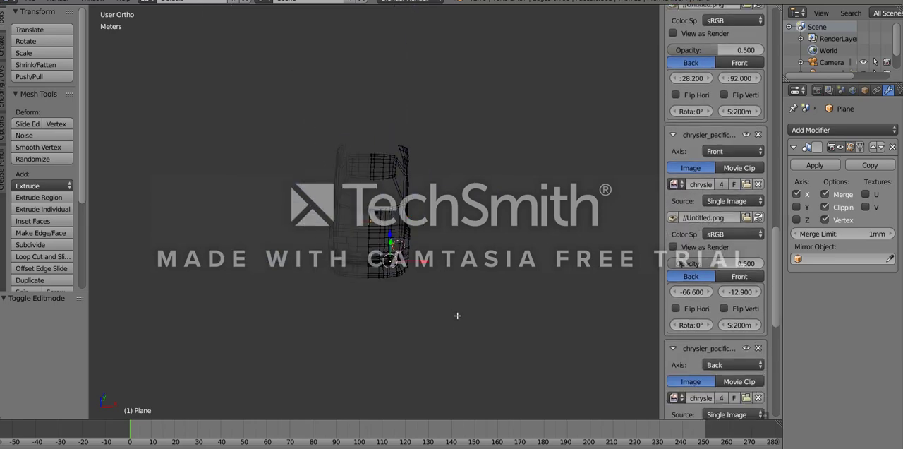
pyautogui.press('b')
pyautogui.moveTo(458, 317); pyautogui.dragTo(303, 65)
pyautogui.moveTo(418, 308); pyautogui.dragTo(360, 230, button='middle')
pyautogui.press('z')
pyautogui.scroll(8, 388, 247)
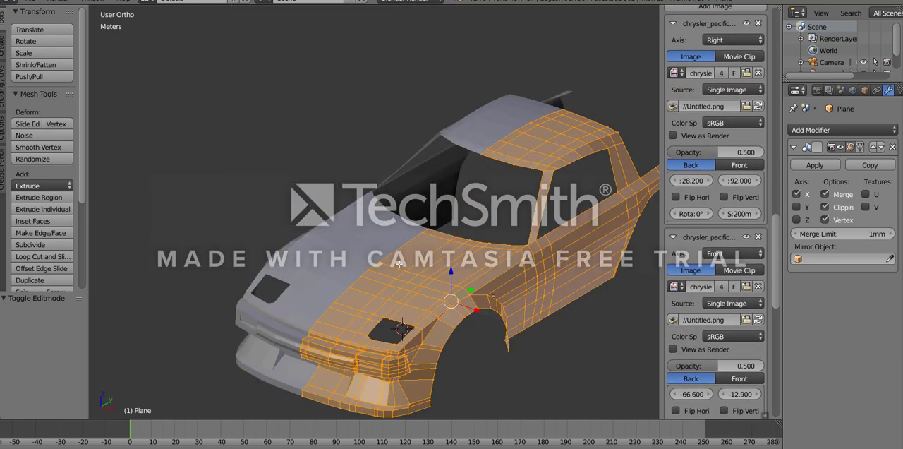
pyautogui.scroll(-3, 398, 268)
pyautogui.keyDown('shift'); pyautogui.moveTo(383, 256); pyautogui.dragTo(333, 215, button='middle'); pyautogui.keyUp('shift')
pyautogui.hotkey('ctrl', 'f')
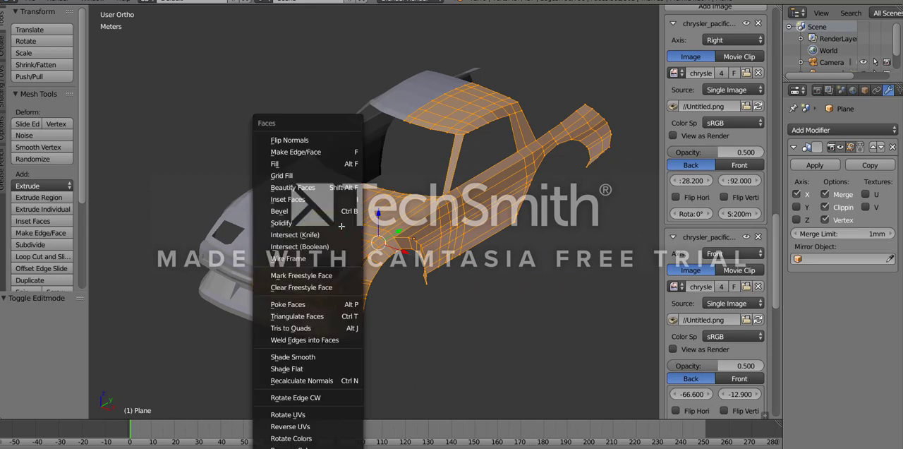
pyautogui.click(314, 317)
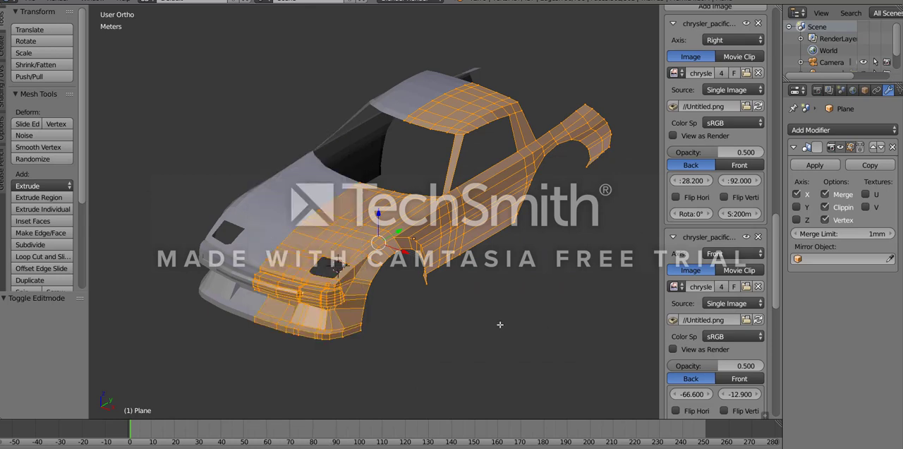
# - Examine the mesh edges around the headlight opening and above the front wheel arch in wireframe and solid display
pyautogui.scroll(10, 402, 286)
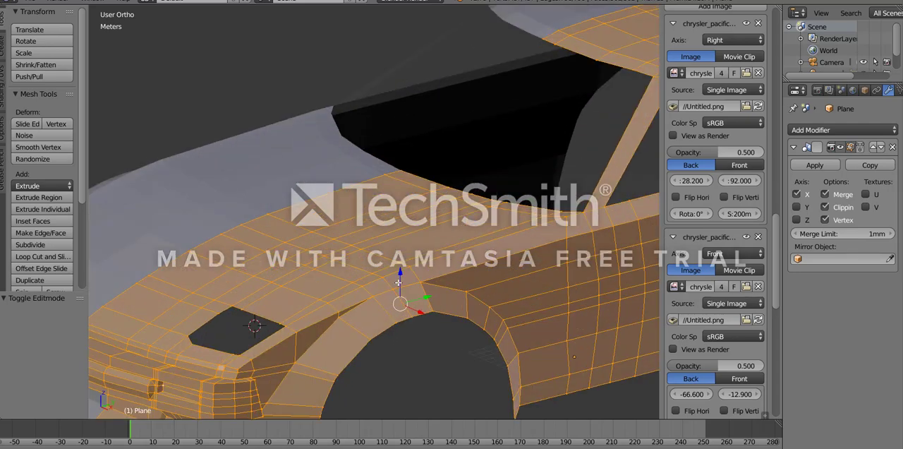
pyautogui.scroll(8, 378, 252)
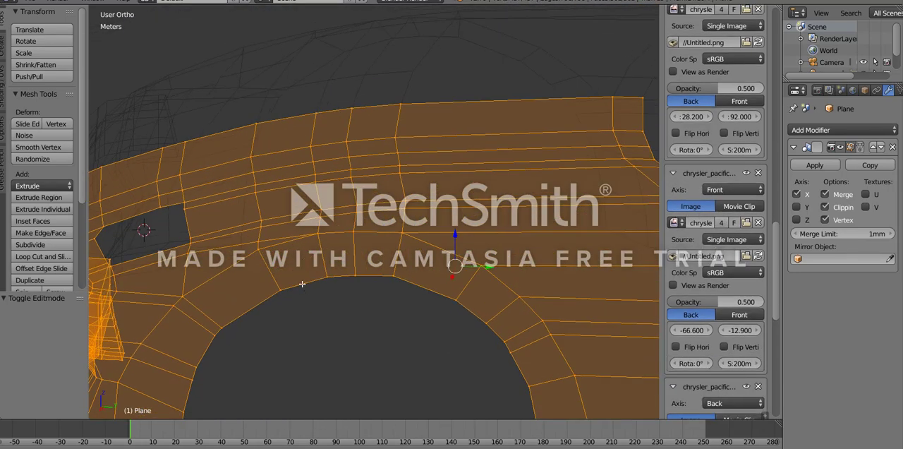
pyautogui.scroll(6, 363, 233)
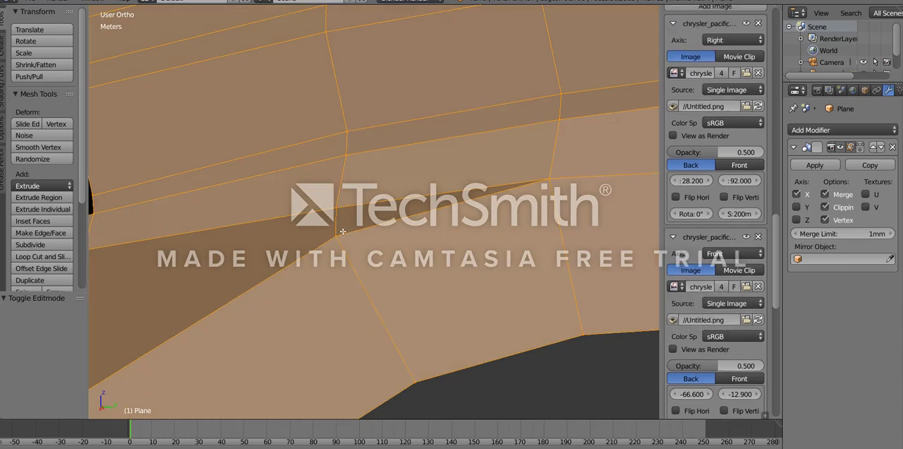
pyautogui.rightClick(343, 234)
pyautogui.moveTo(477, 213); pyautogui.dragTo(360, 314, button='middle')
pyautogui.scroll(-5, 376, 211)
pyautogui.scroll(-6, 376, 211)
pyautogui.keyDown('shift'); pyautogui.moveTo(360, 315); pyautogui.dragTo(459, 288, button='middle'); pyautogui.keyUp('shift')
pyautogui.moveTo(459, 288); pyautogui.dragTo(436, 250, button='middle')
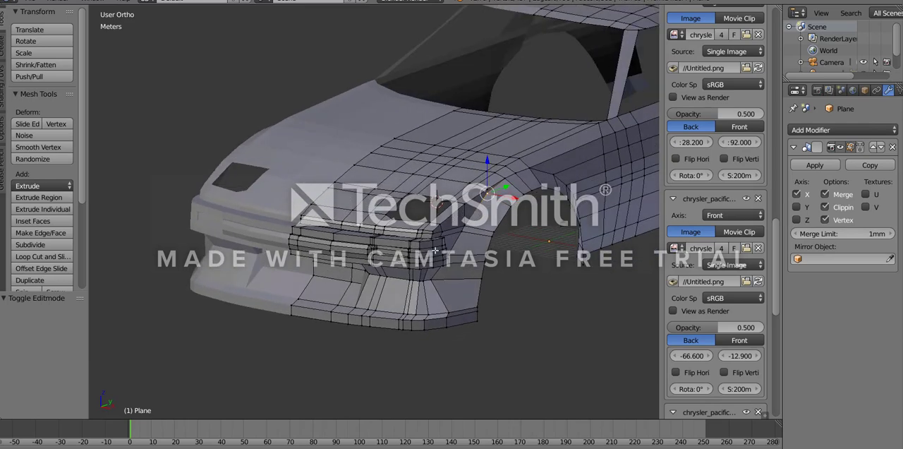
# - Try smooth shading on the whole car body in object mode and restore flat shading
pyautogui.click(3, 51)
pyautogui.press('Tab')
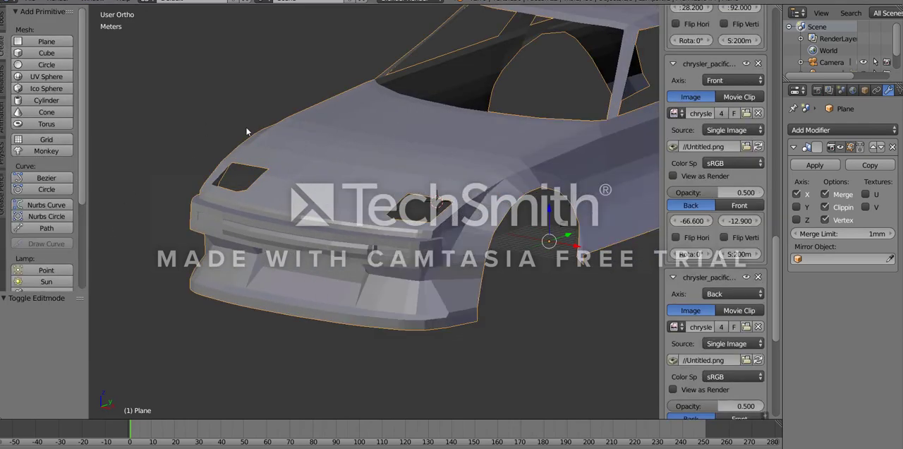
pyautogui.click(3, 19)
pyautogui.click(27, 182)
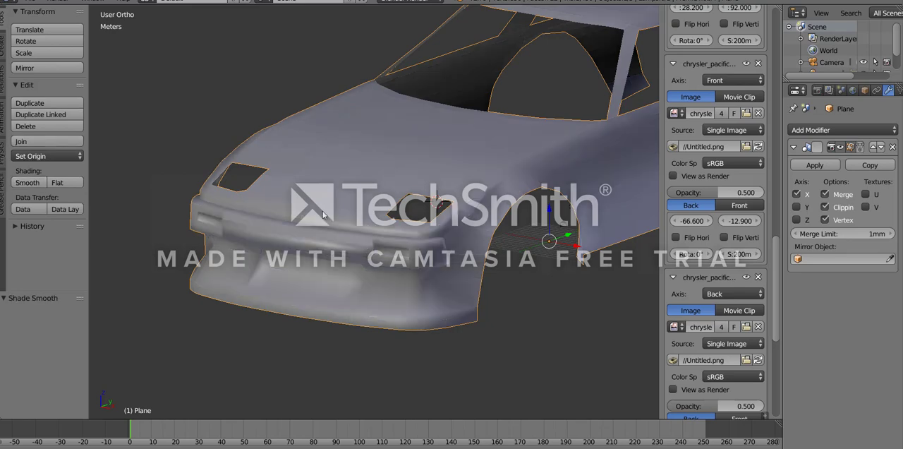
pyautogui.moveTo(323, 214); pyautogui.dragTo(338, 231, button='middle')
pyautogui.click(66, 184)
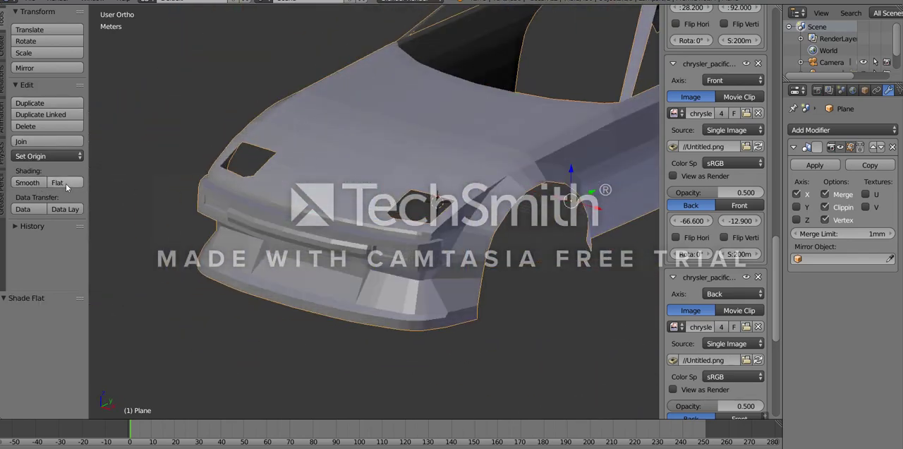
# - Review the flat-shaded front end from the side, front and above, checking the bumper, light recesses and headlight openings
pyautogui.moveTo(331, 304); pyautogui.dragTo(320, 243, button='middle')
pyautogui.scroll(-4, 470, 246)
pyautogui.scroll(6, 369, 237)
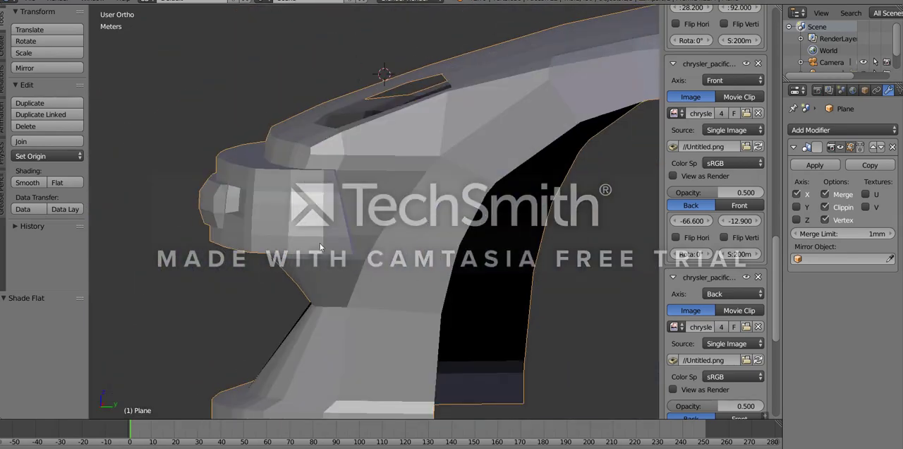
pyautogui.scroll(3, 300, 180)
pyautogui.scroll(-5, 275, 164)
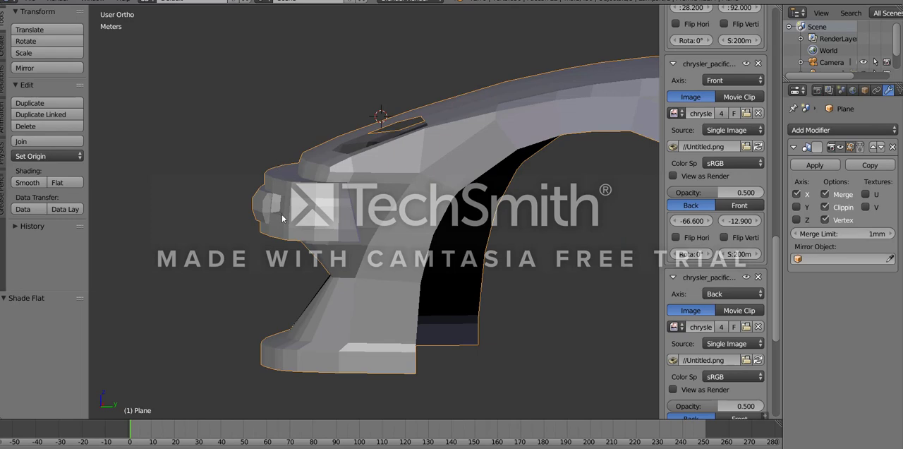
pyautogui.moveTo(282, 219); pyautogui.dragTo(372, 183, button='middle')
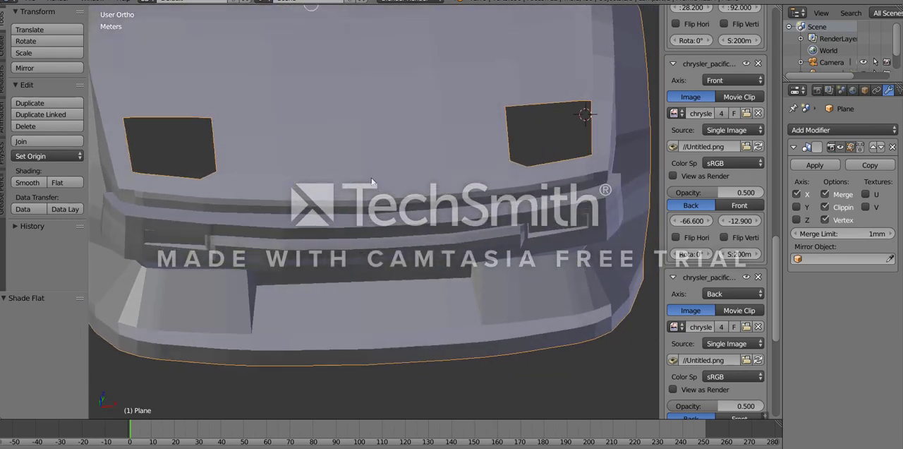
pyautogui.moveTo(460, 206); pyautogui.dragTo(492, 271, button='middle')
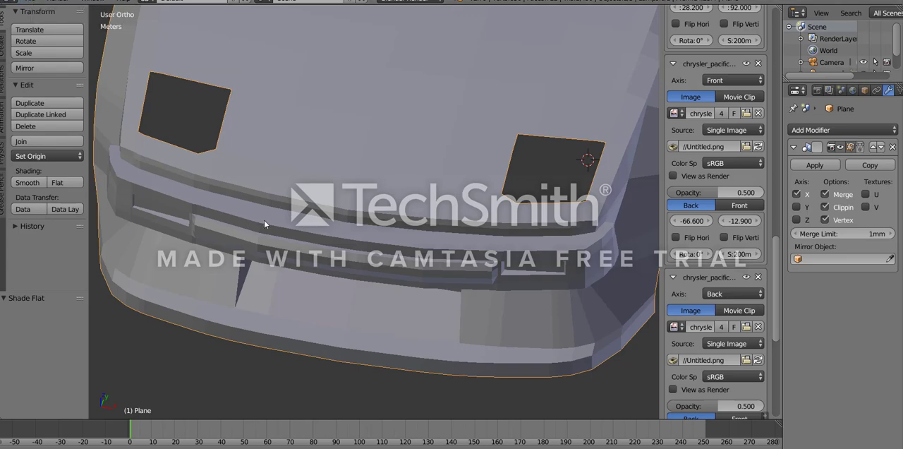
pyautogui.moveTo(453, 380)
pyautogui.mouseDown(button='middle')
pyautogui.moveTo(425, 363)
pyautogui.moveTo(352, 347)
pyautogui.moveTo(414, 357)
pyautogui.moveTo(465, 387)
pyautogui.mouseUp(button='middle')
pyautogui.scroll(-5, 444, 353)
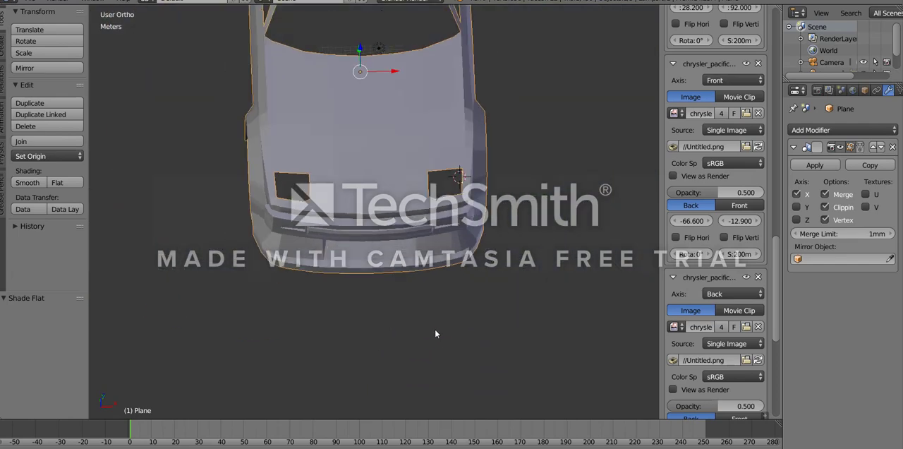
pyautogui.moveTo(435, 329); pyautogui.dragTo(454, 313, button='middle')
pyautogui.scroll(4, 447, 311)
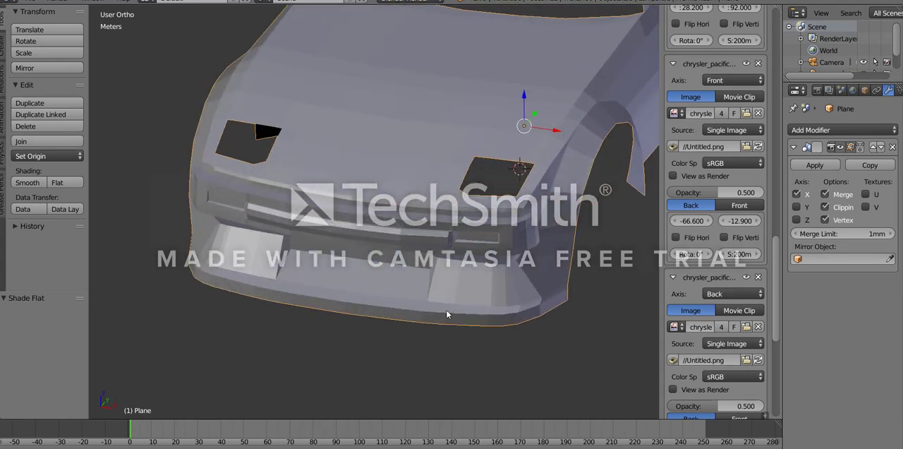
pyautogui.moveTo(240, 313); pyautogui.dragTo(268, 323, button='middle')
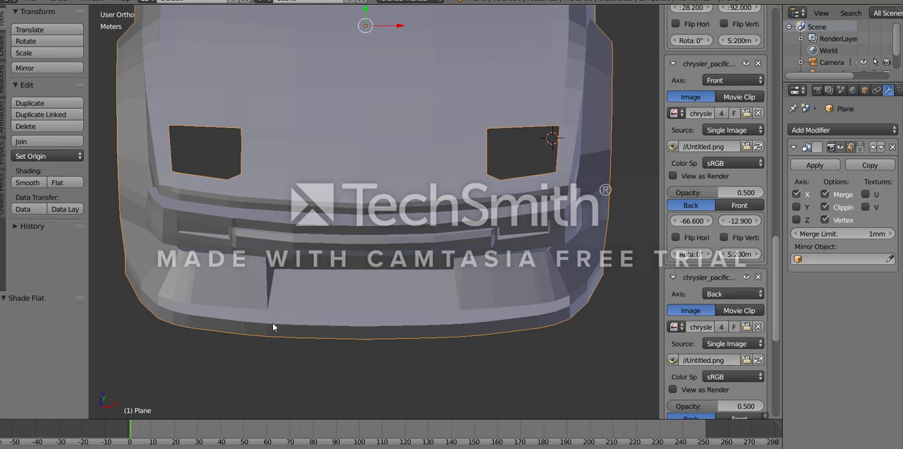